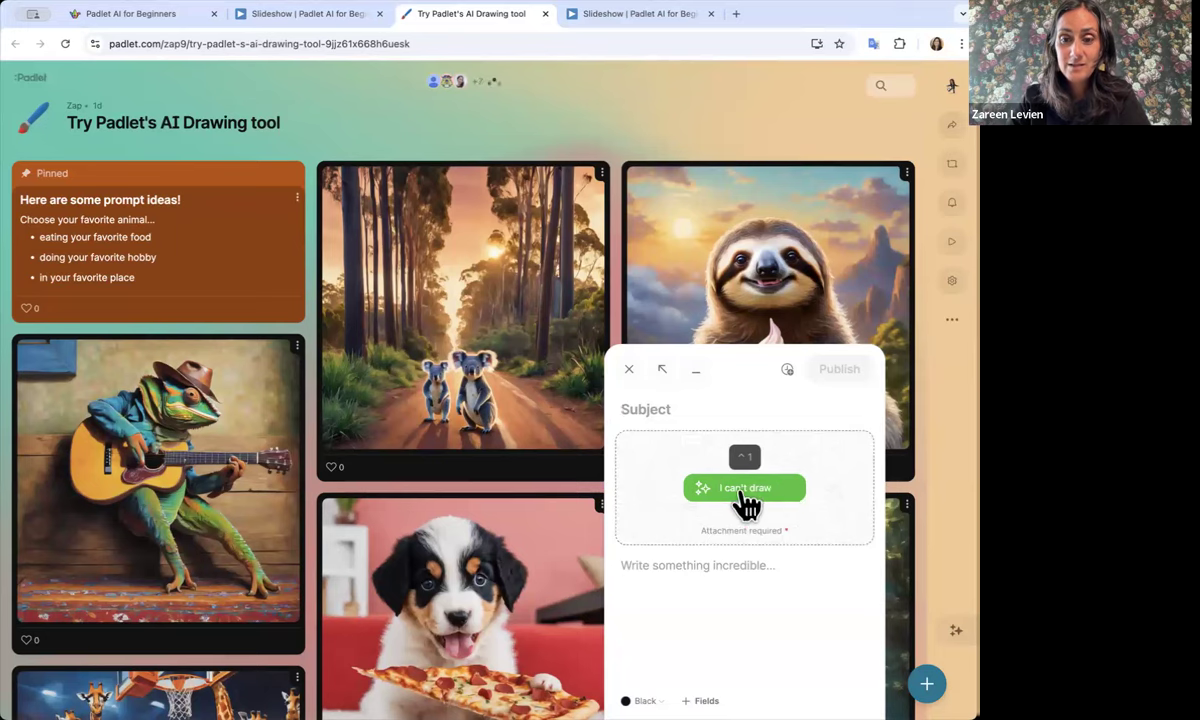
# Generate AI drawings of "guinea pigs eating ice cream" and publish the one with two guinea pigs and ice cream cones as a post
pyautogui.click(742, 492)
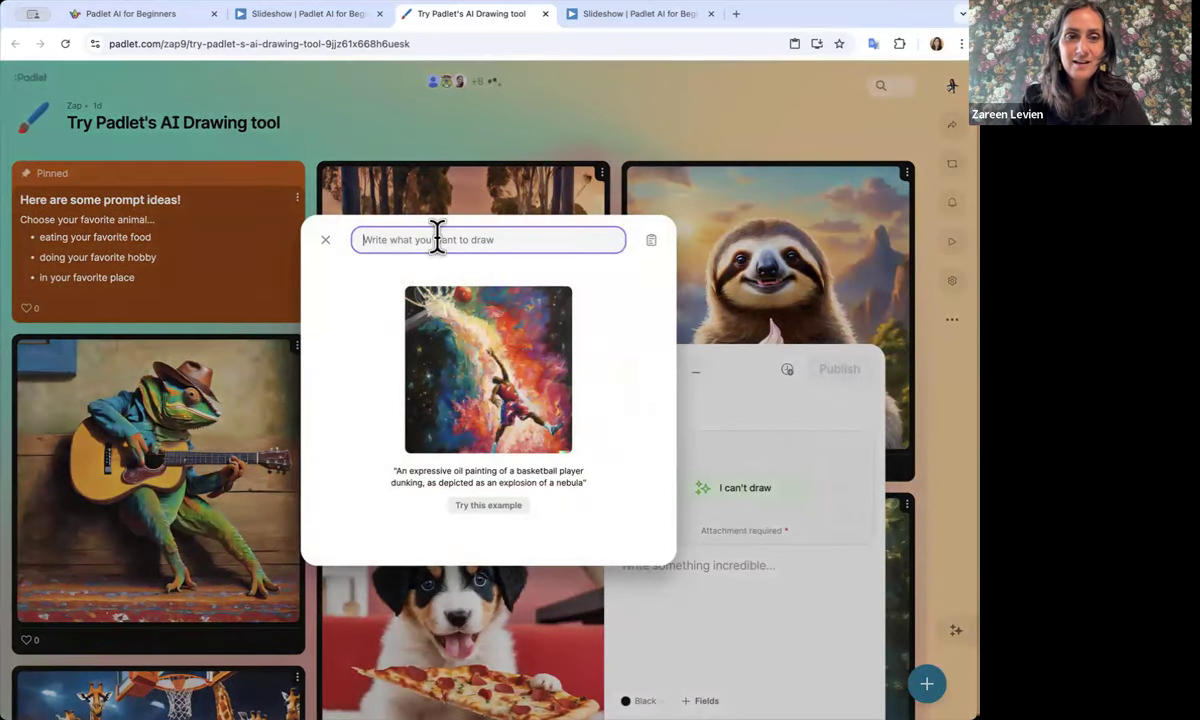
pyautogui.write('g')
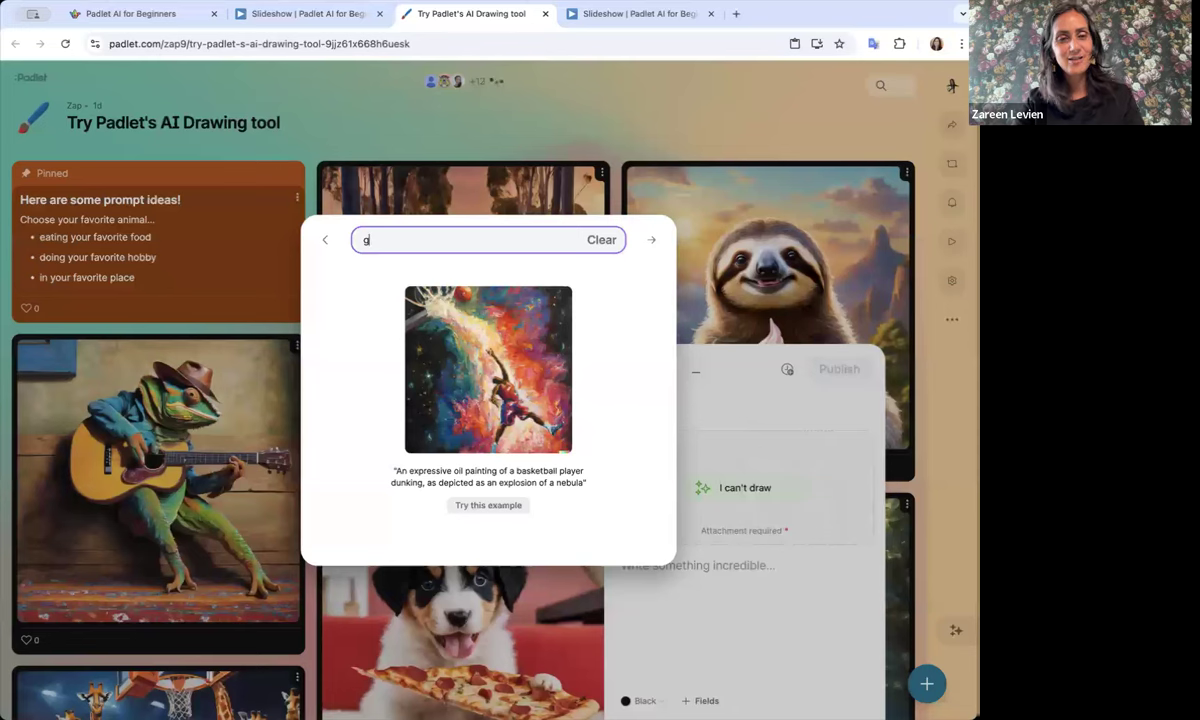
pyautogui.write('uinea pigs ')
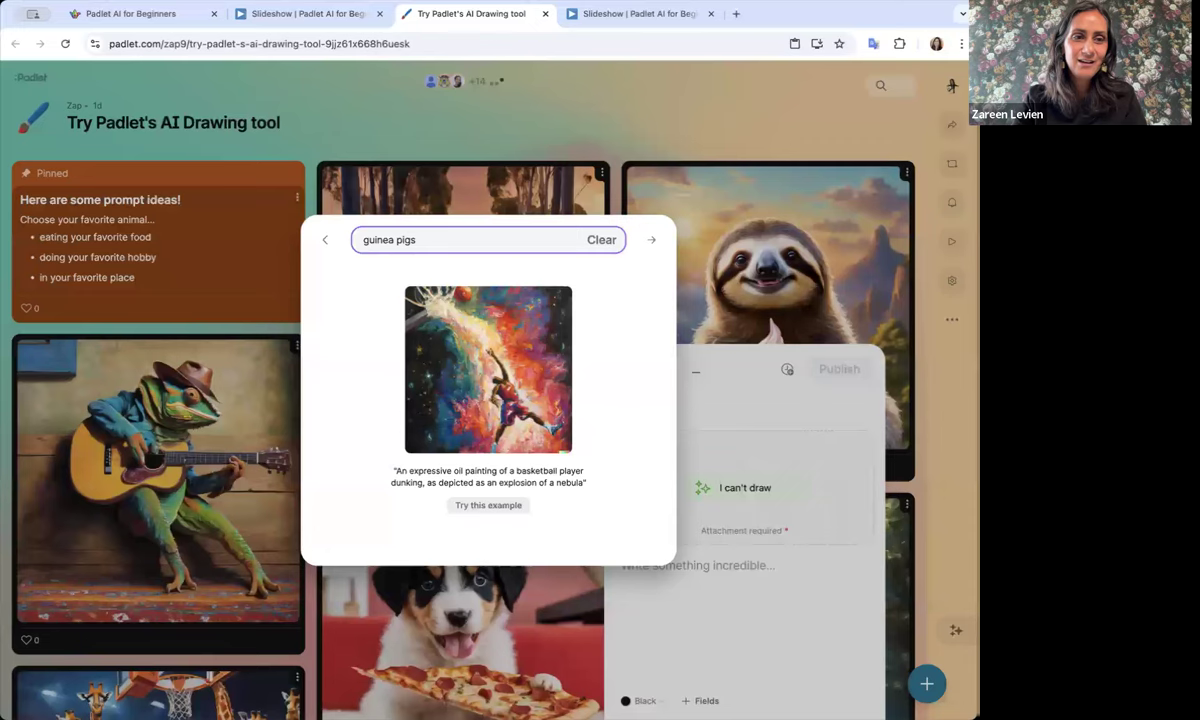
pyautogui.write('eating ice cream')
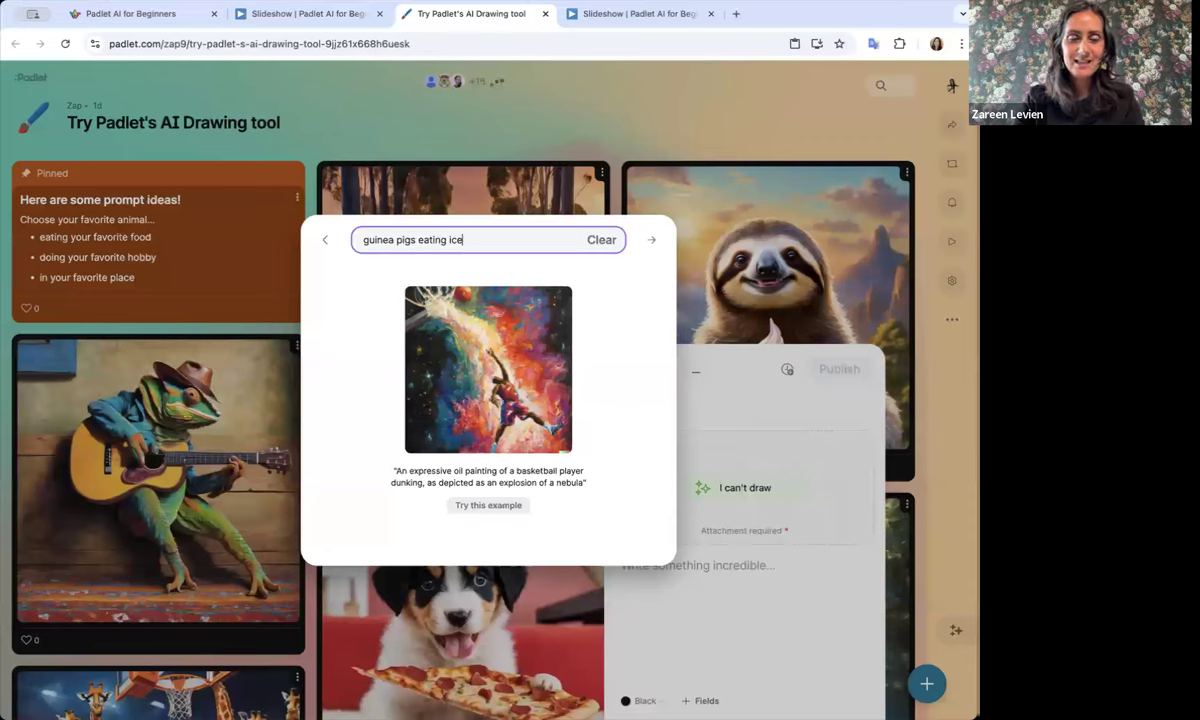
pyautogui.press('Return')
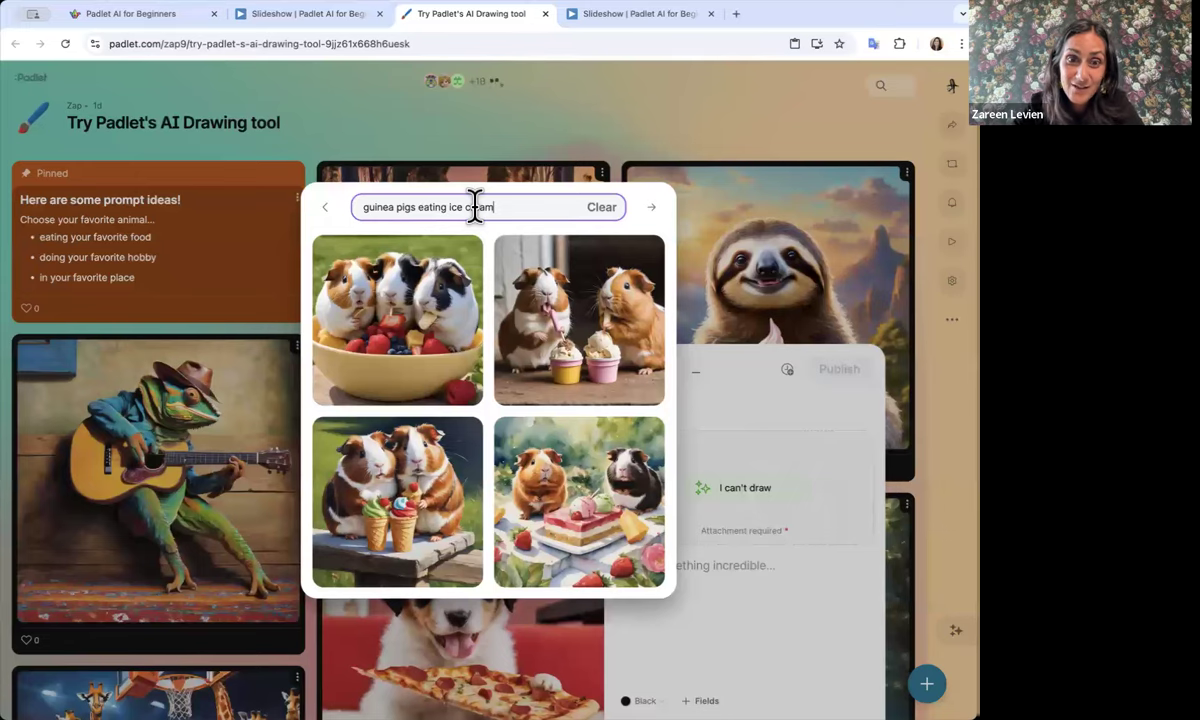
pyautogui.click(390, 502)
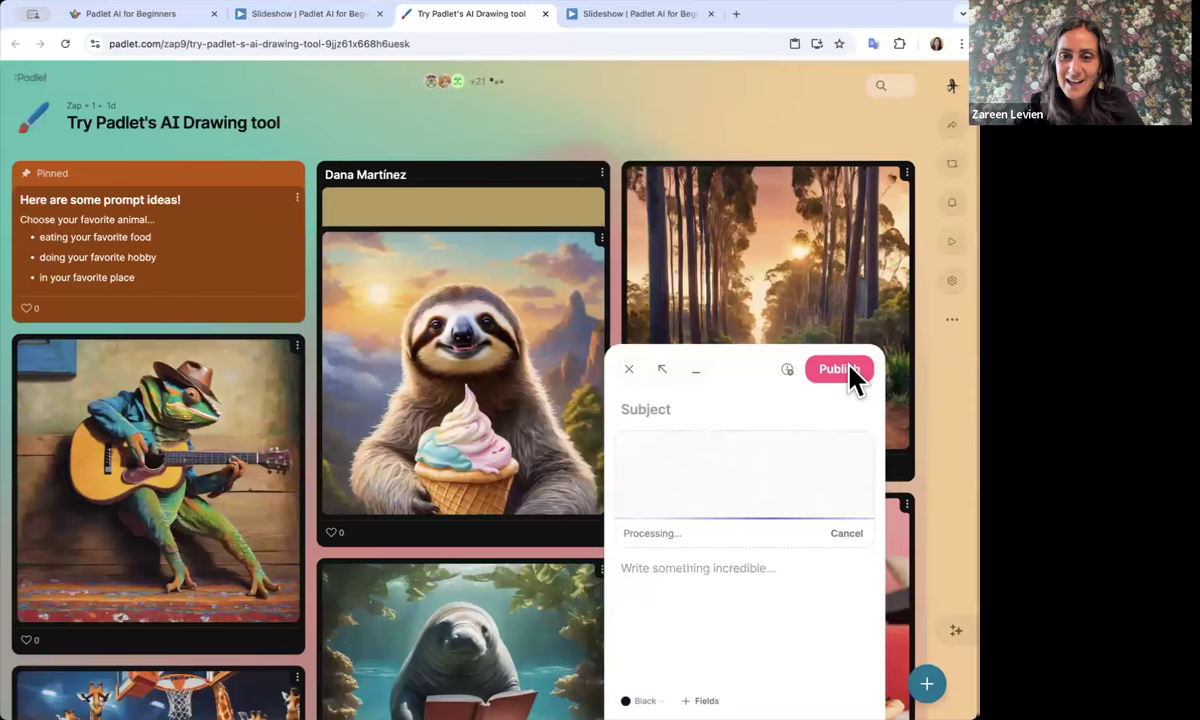
pyautogui.click(838, 369)
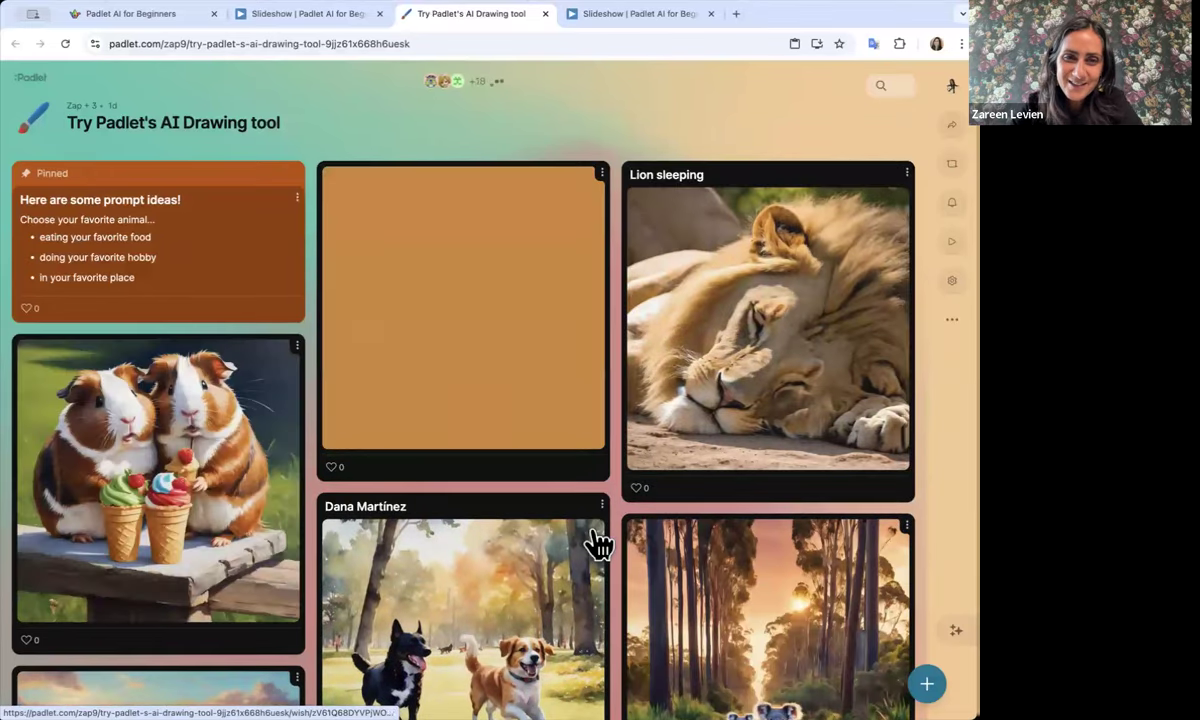
# Look over the posts on the AI drawing board and review the board's remake options without remaking it
pyautogui.scroll(-3, 597, 543)
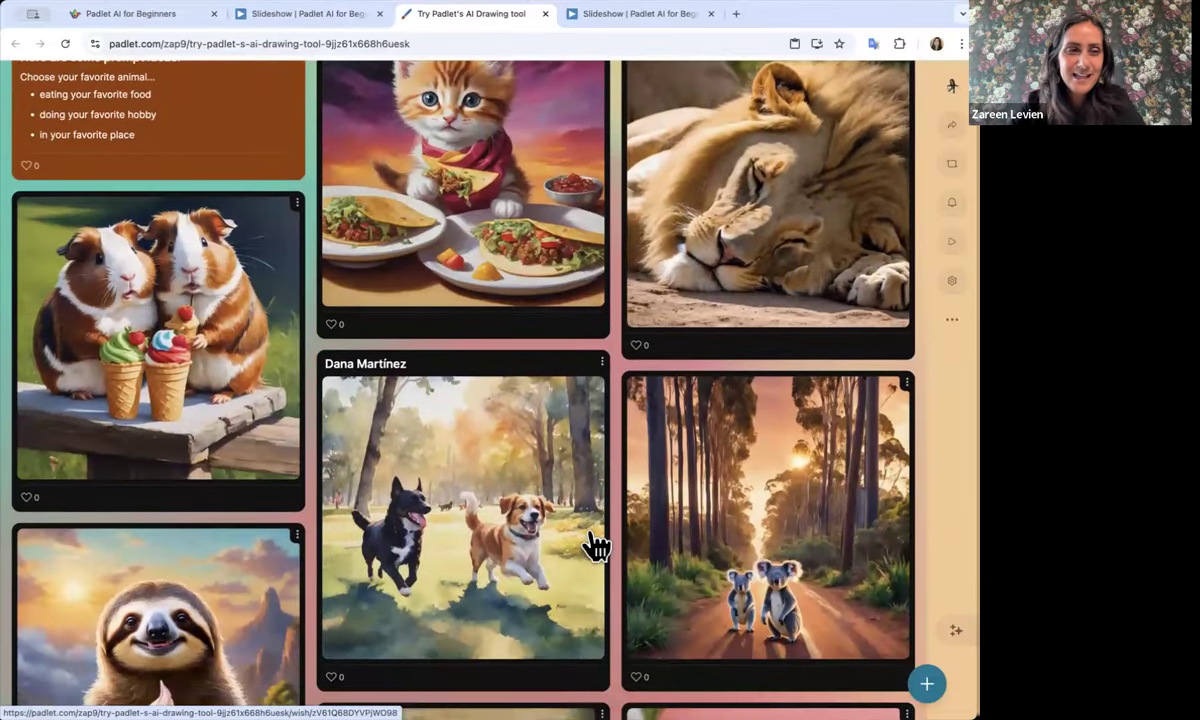
pyautogui.scroll(1, 597, 543)
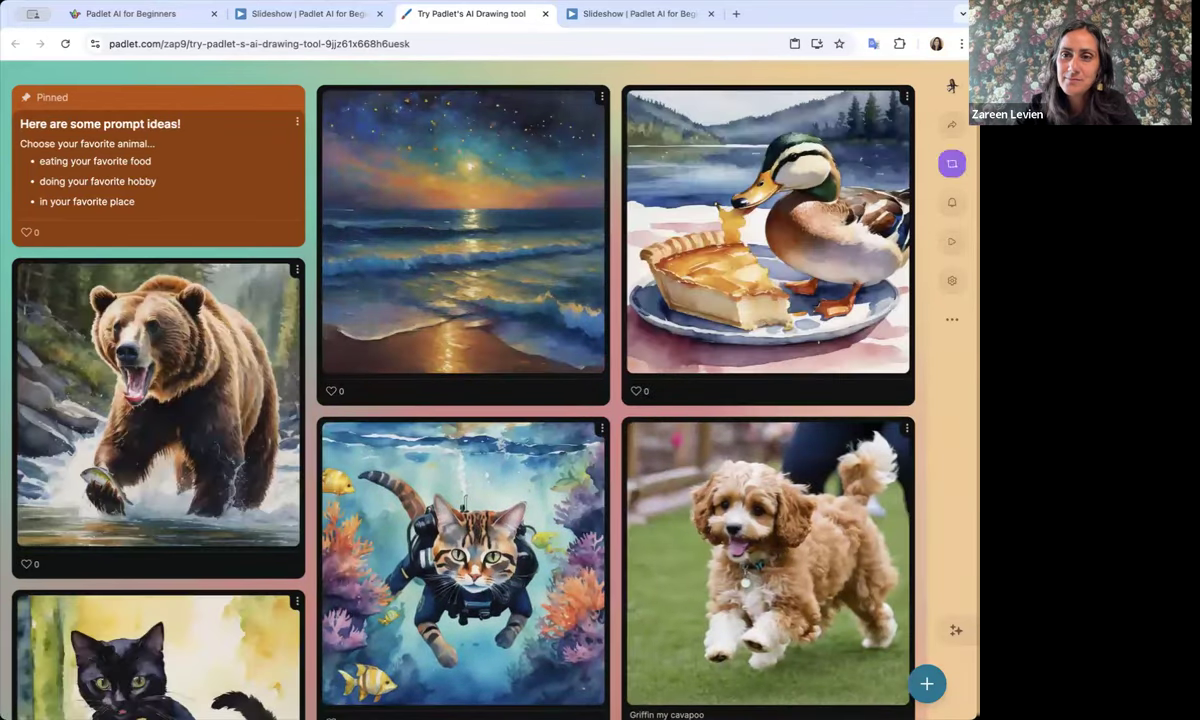
pyautogui.click(952, 163)
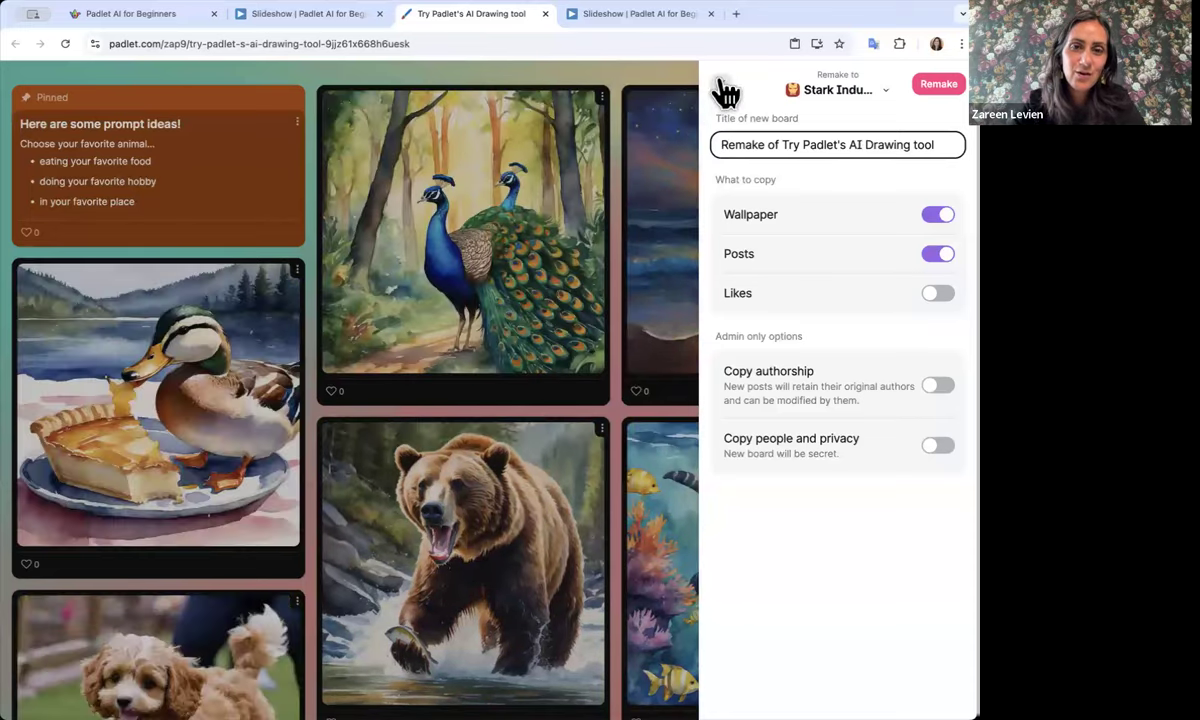
pyautogui.click(720, 88)
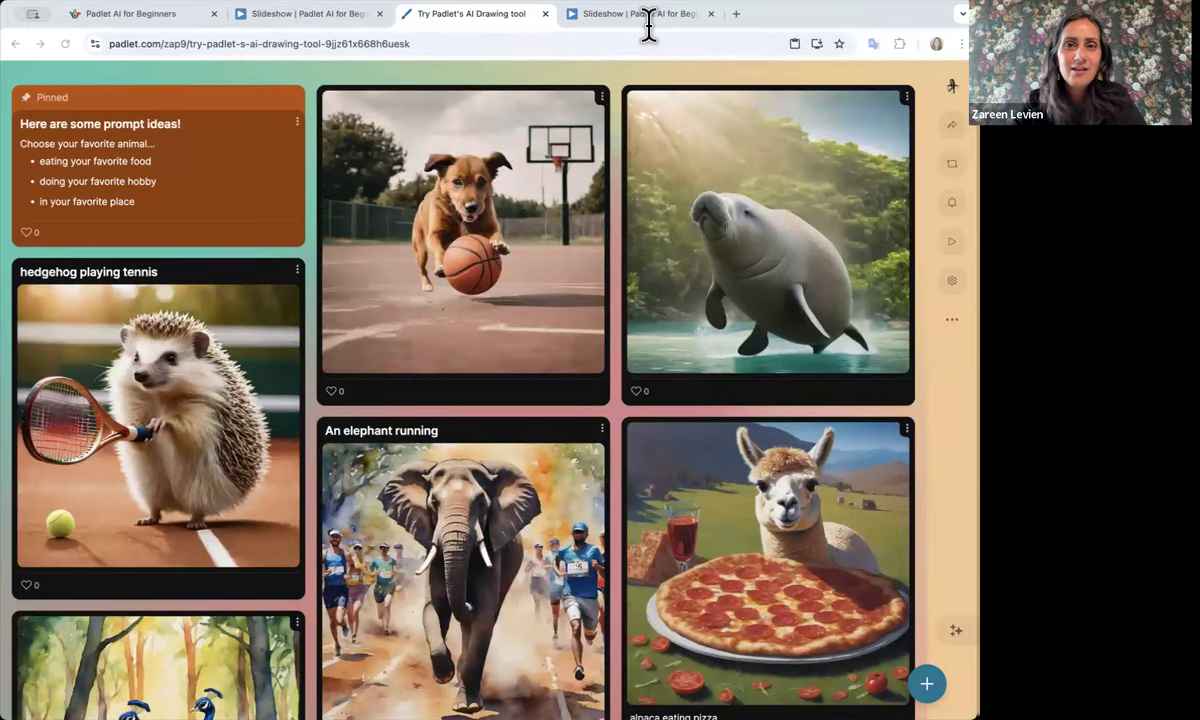
# Open the Grammar Practice example from the slideshow and look through its columns of simple, compound and complex sentences
pyautogui.click(316, 24)
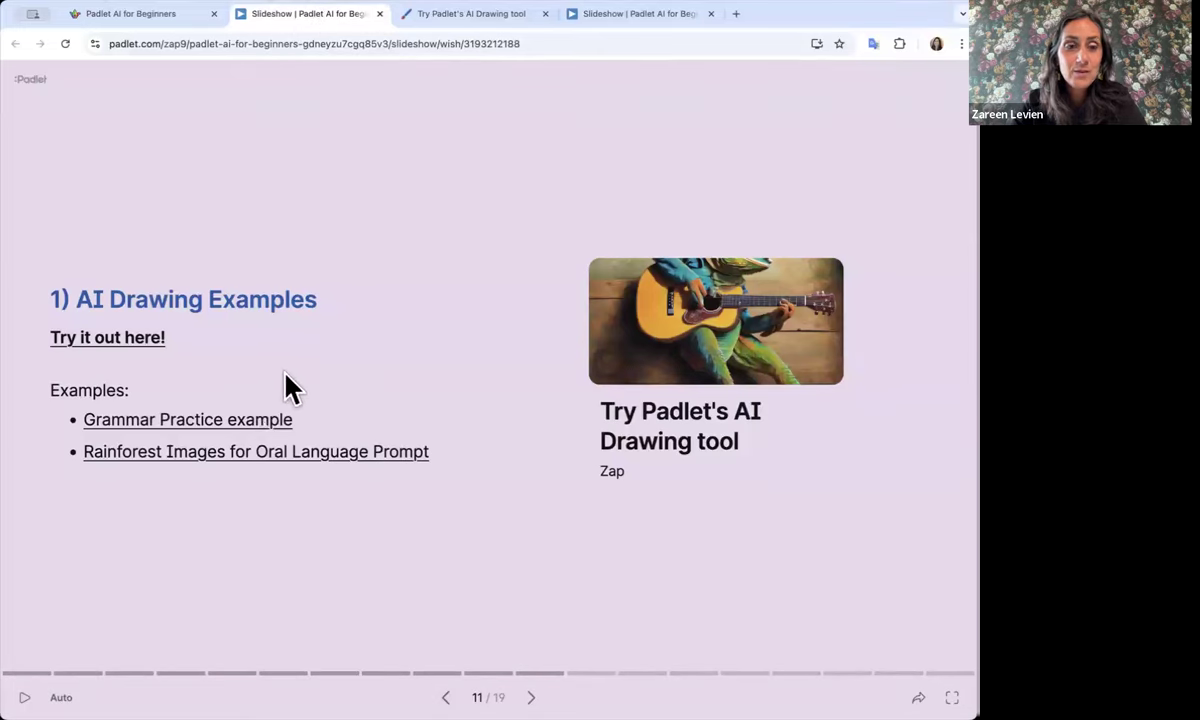
pyautogui.click(206, 425)
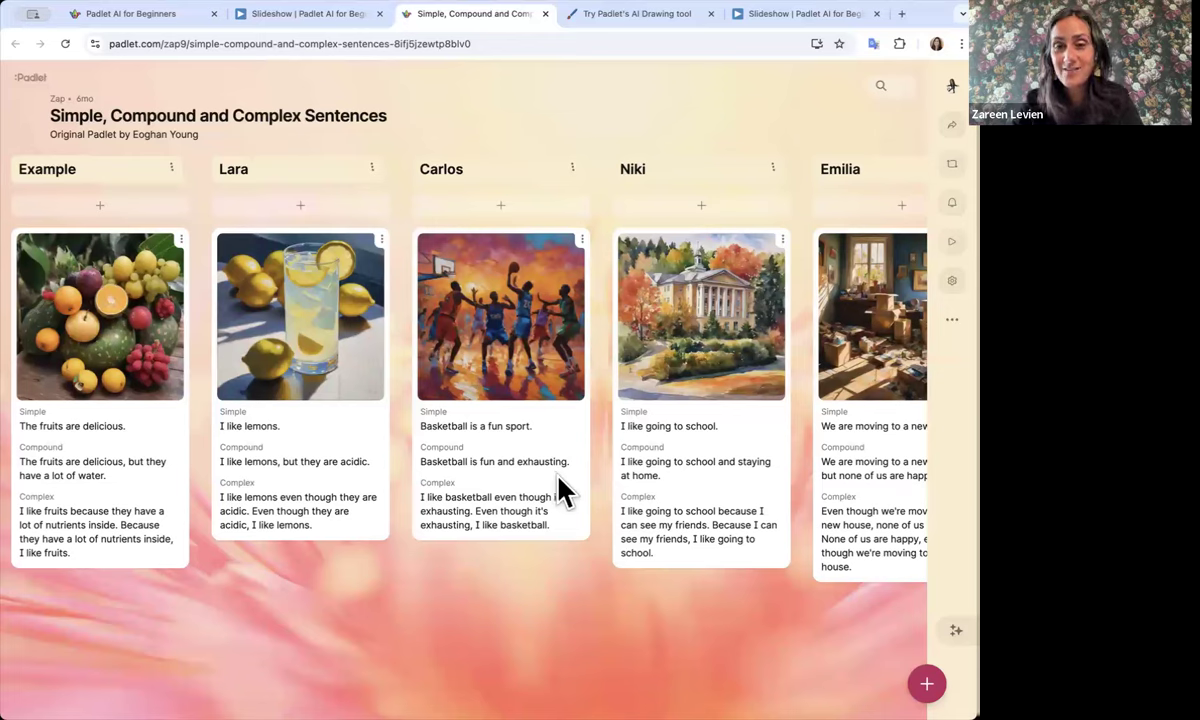
pyautogui.hscroll(5, 560, 490)
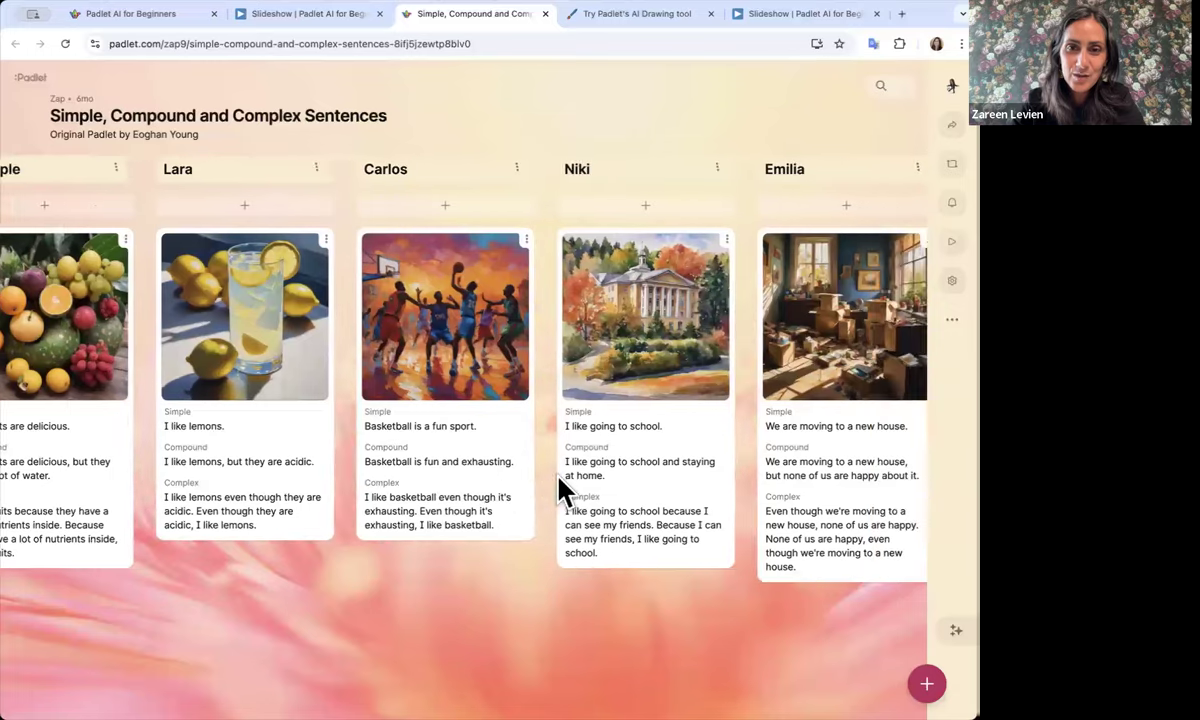
pyautogui.hscroll(1, 560, 490)
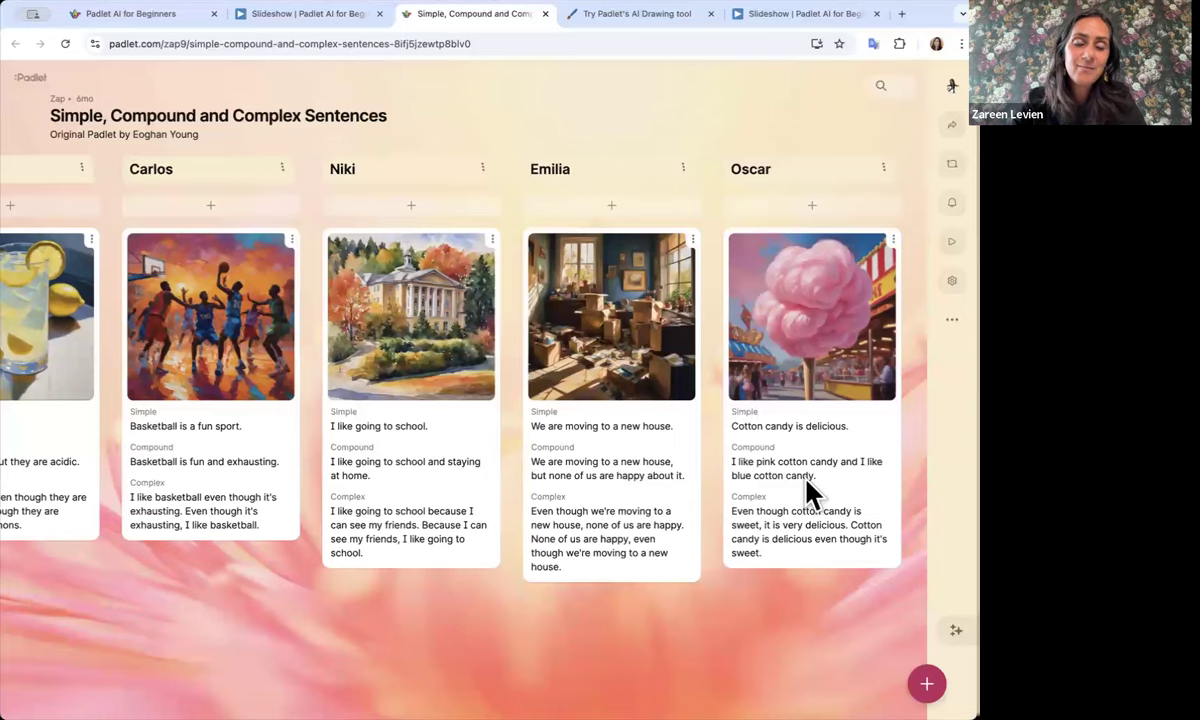
pyautogui.hscroll(-6, 807, 482)
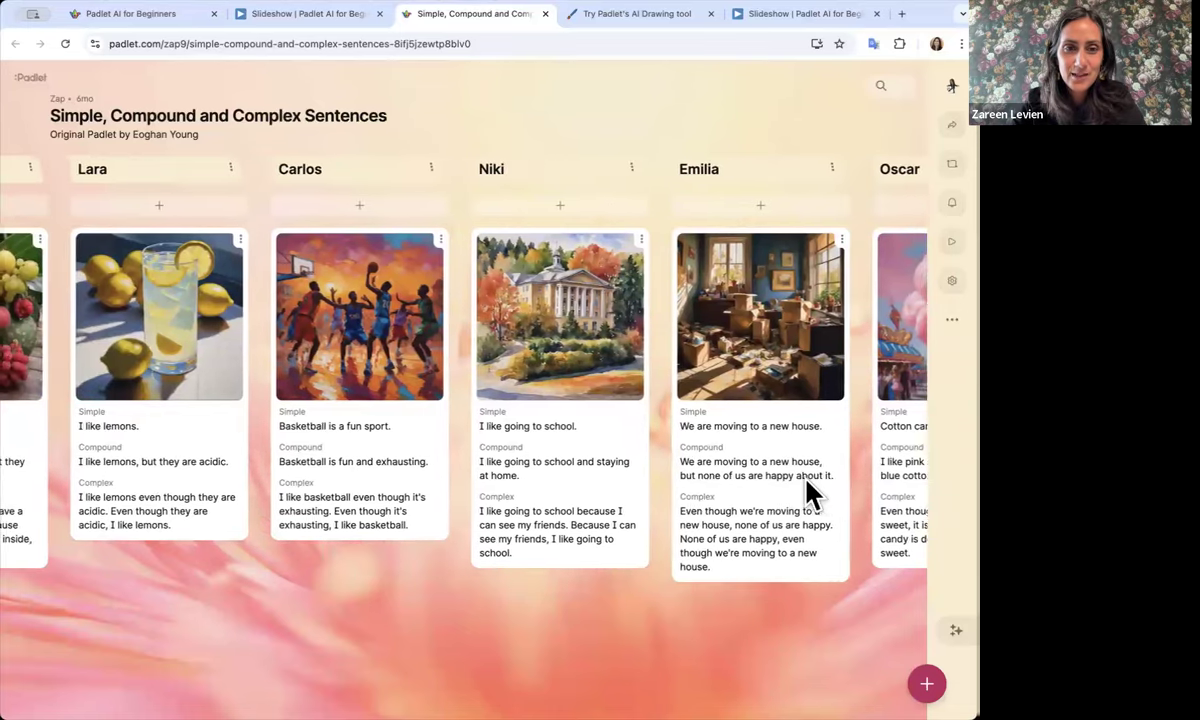
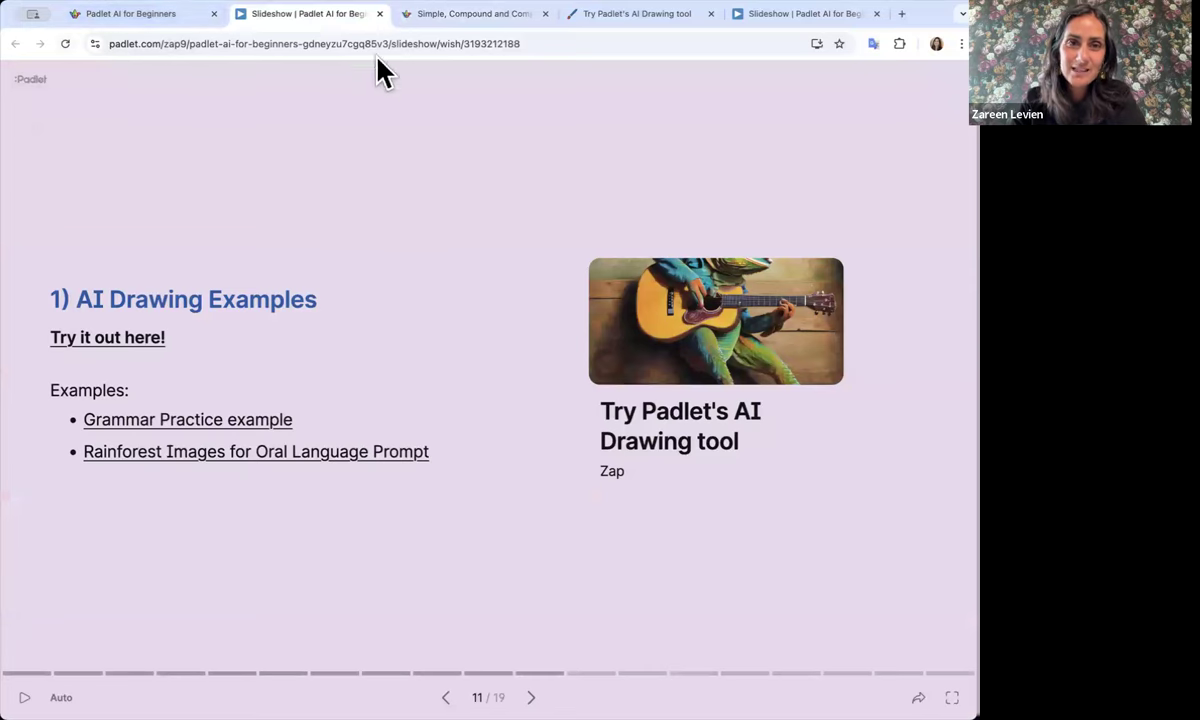
pyautogui.click(605, 28)
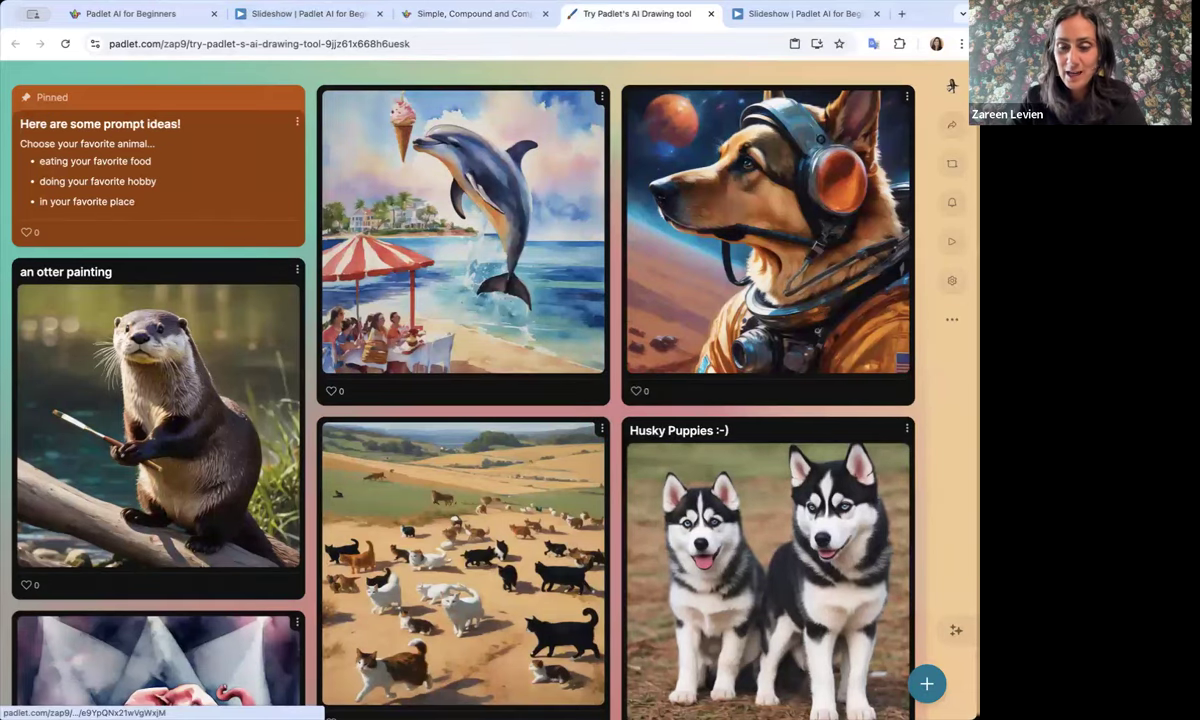
pyautogui.click(927, 684)
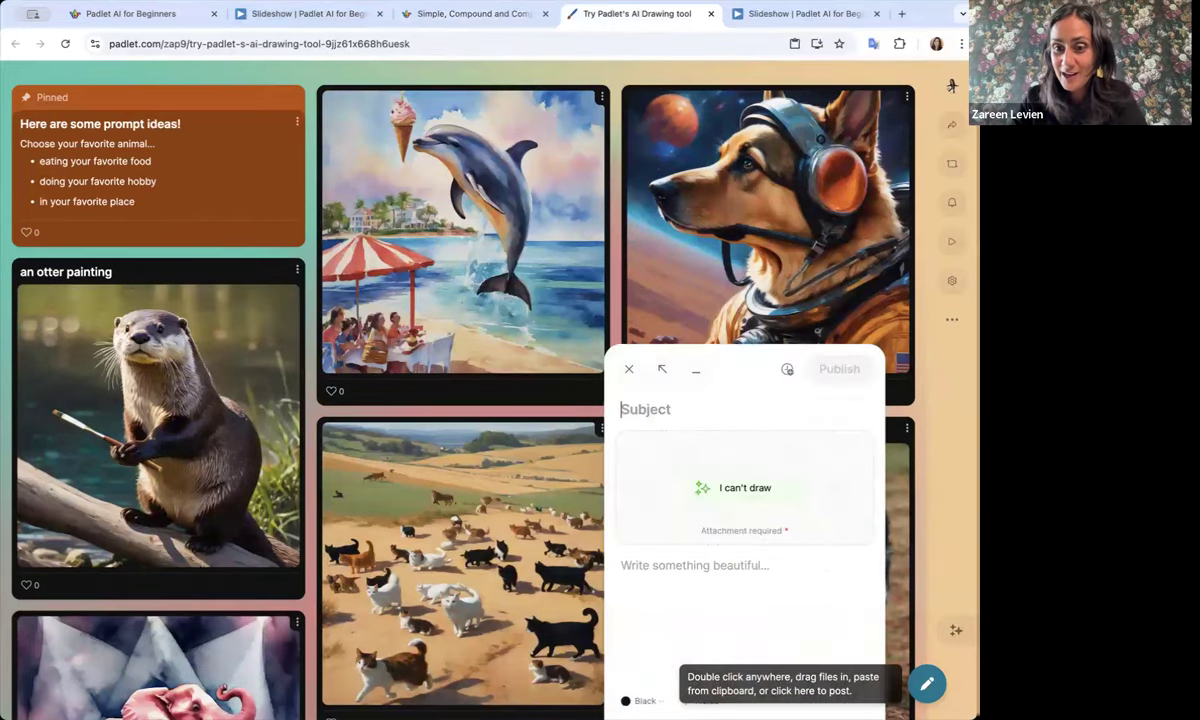
pyautogui.click(760, 510)
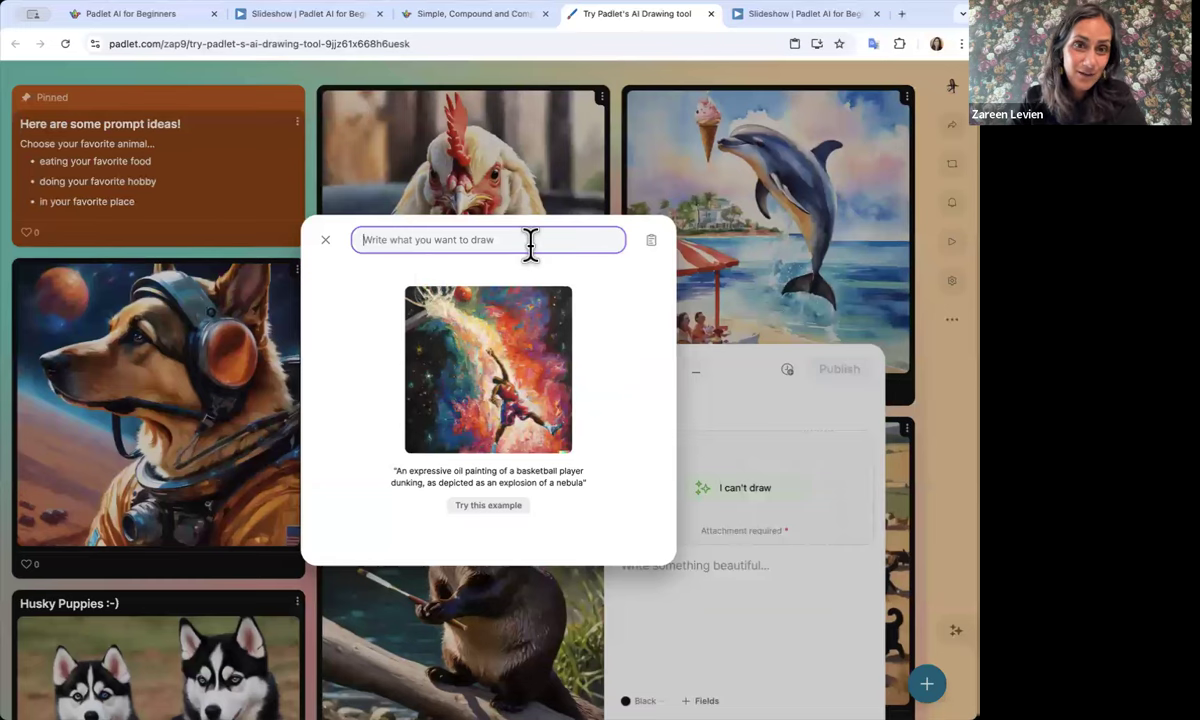
pyautogui.click(325, 240)
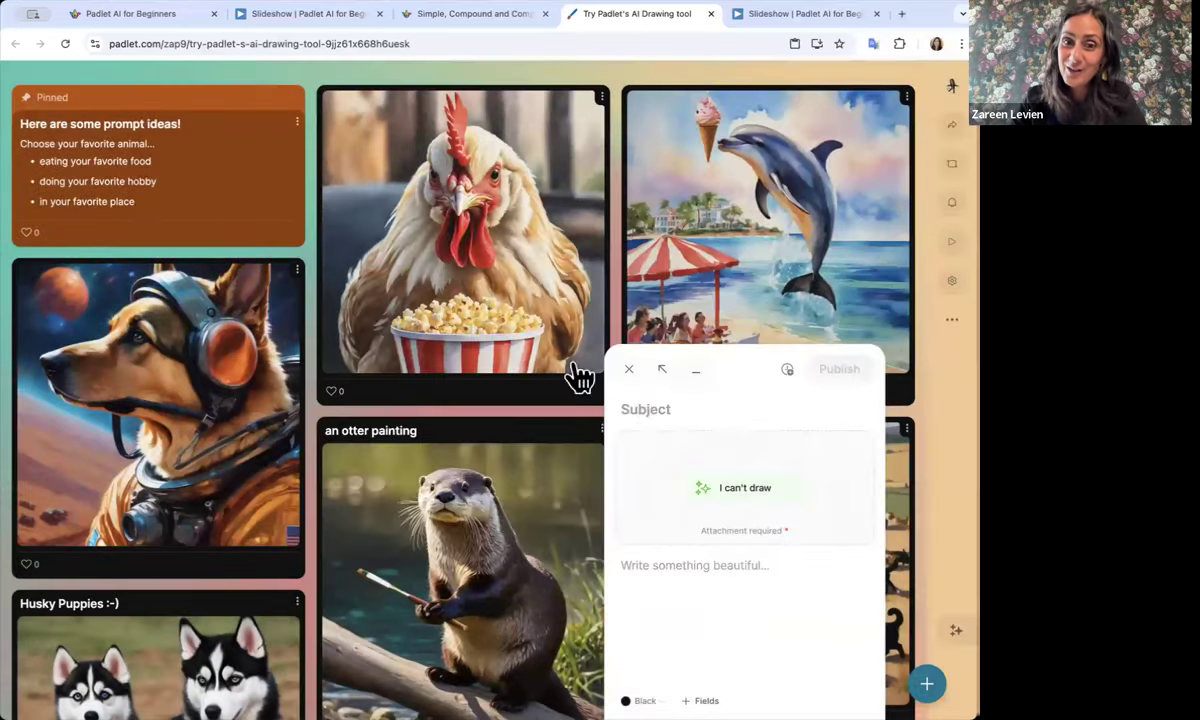
pyautogui.click(628, 370)
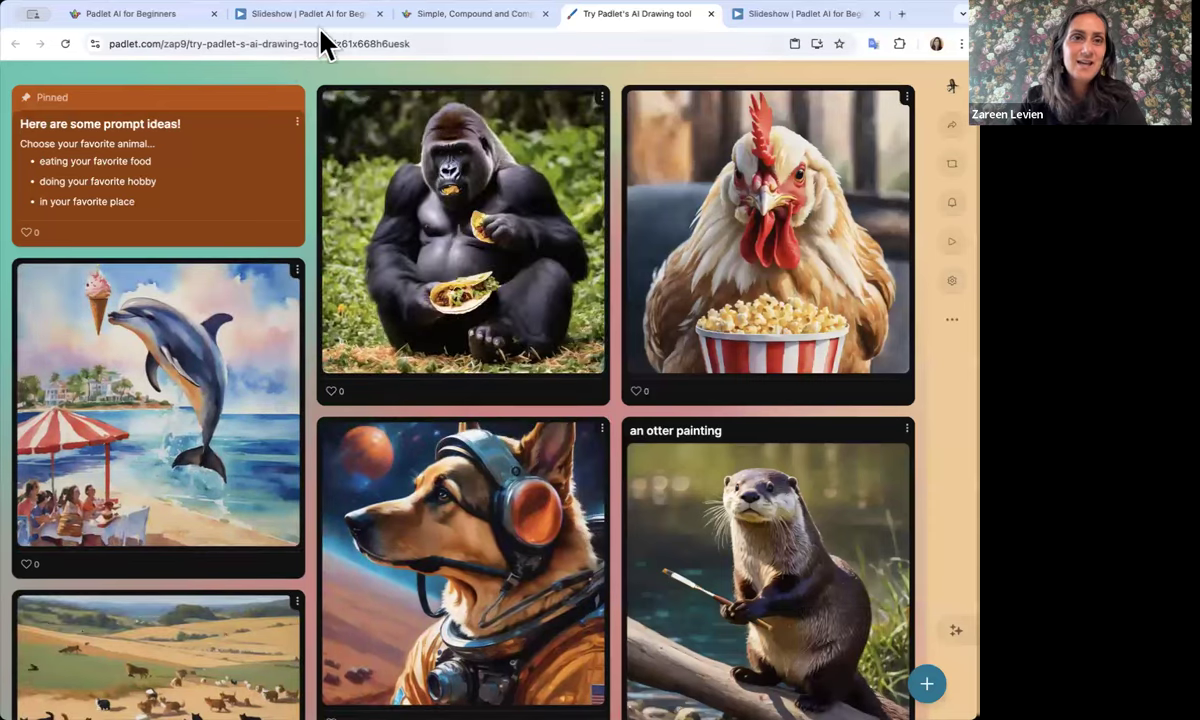
# Return to the slideshow and open the Rainforest Images for Oral Language Prompt example
pyautogui.click(472, 18)
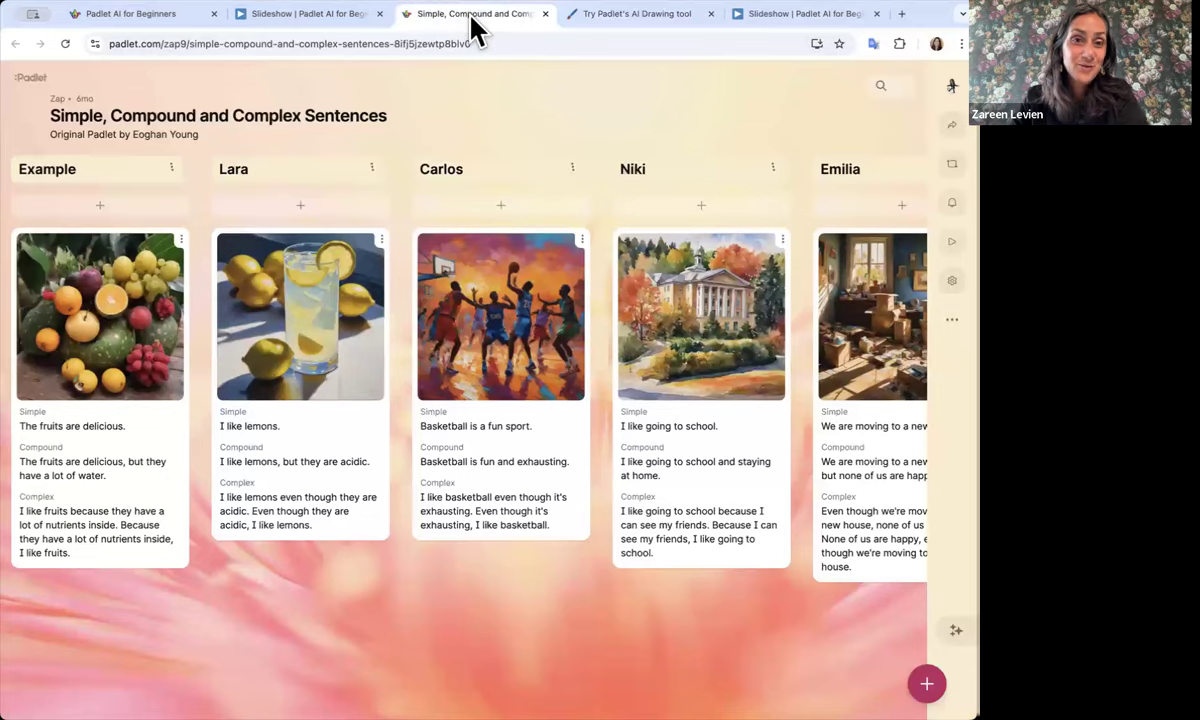
pyautogui.click(301, 22)
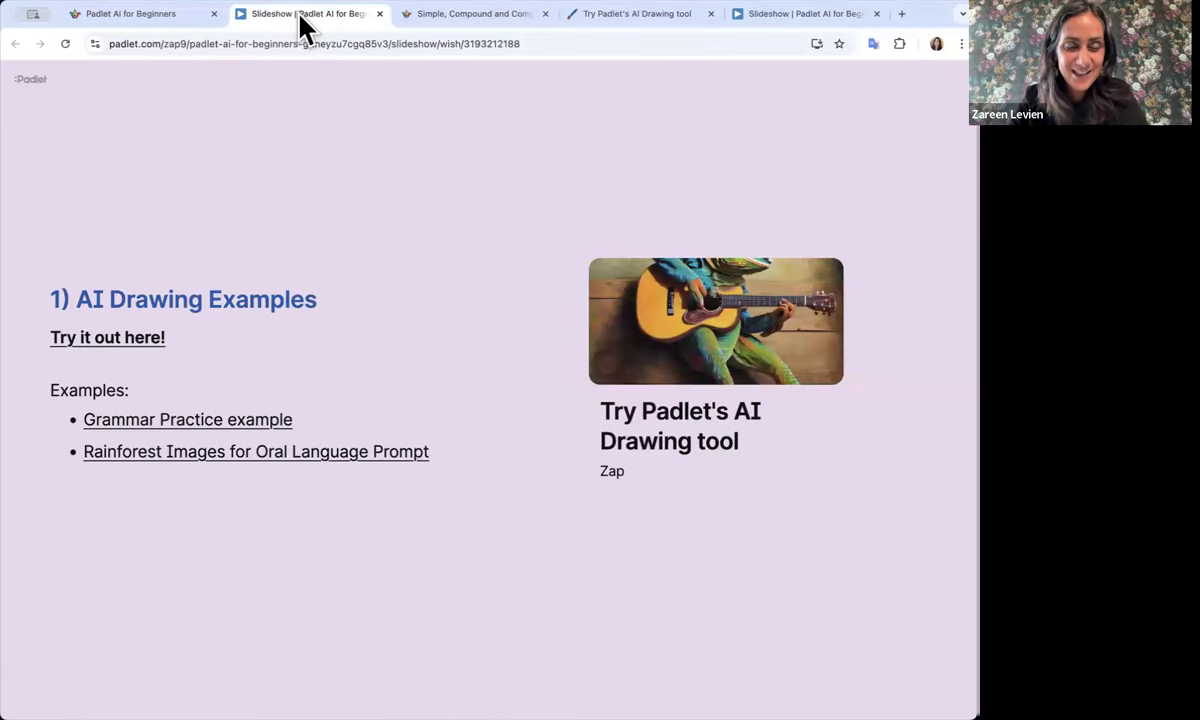
pyautogui.moveTo(405, 425)
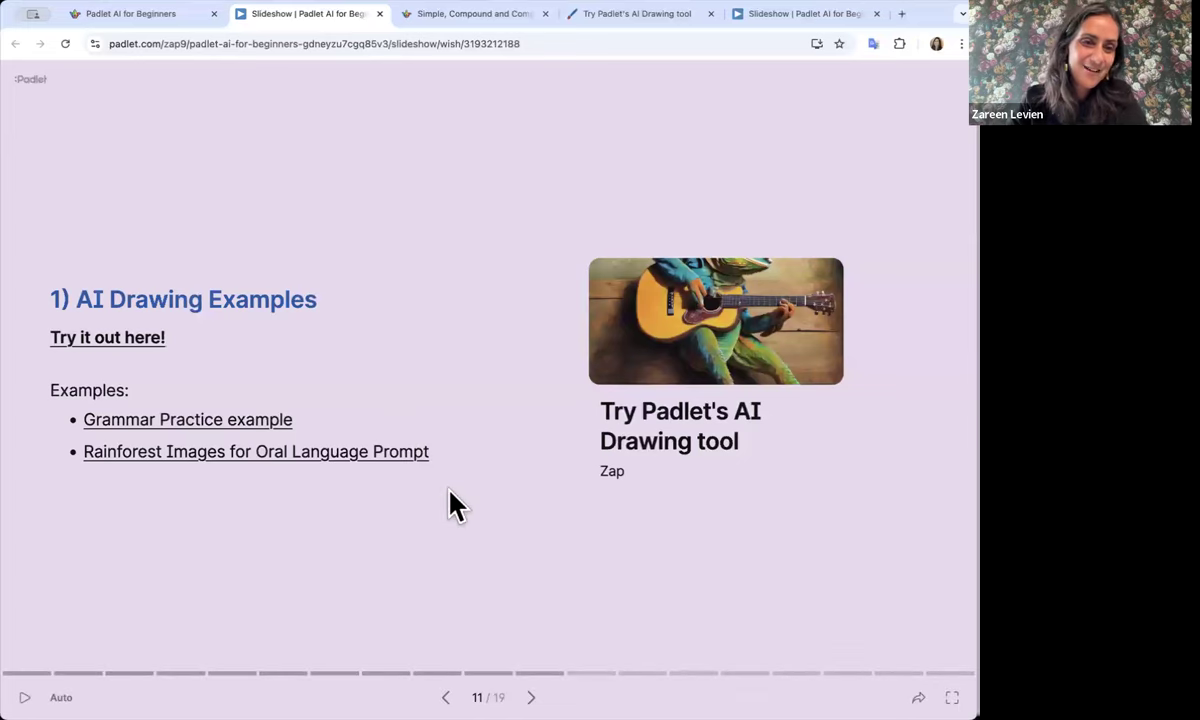
pyautogui.click(130, 454)
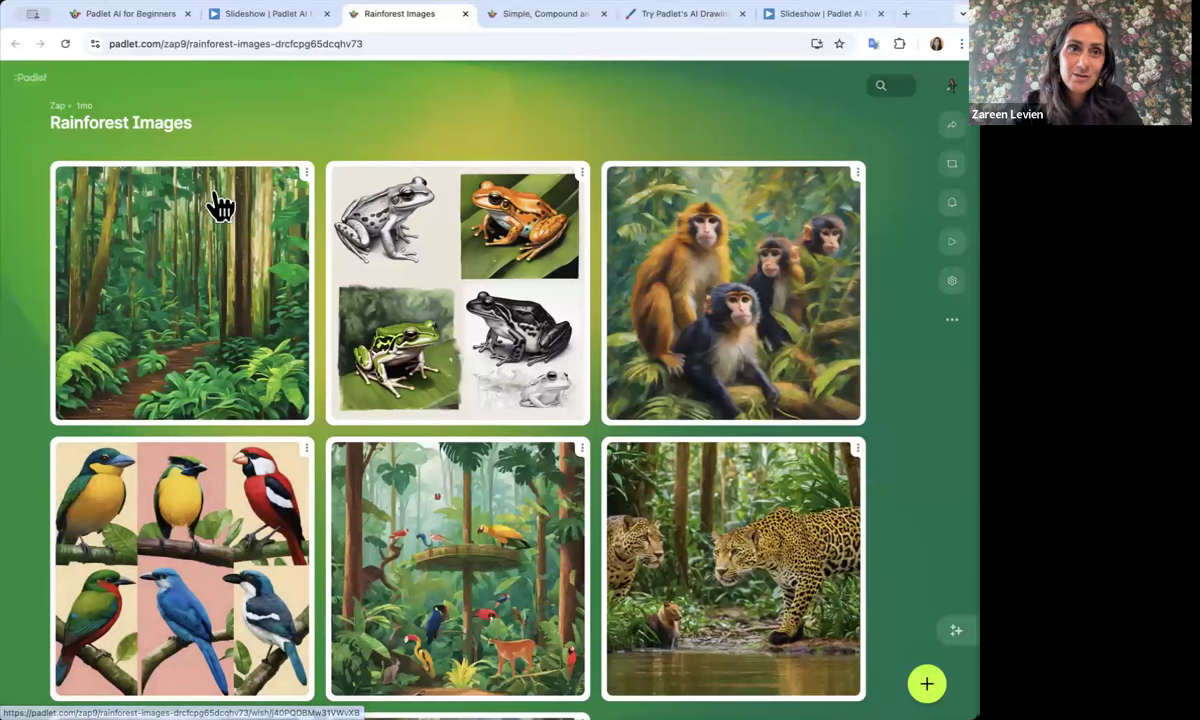
# Return to the slideshow and advance from the AI Drawing Examples slide to the Create with AI slide
pyautogui.click(262, 18)
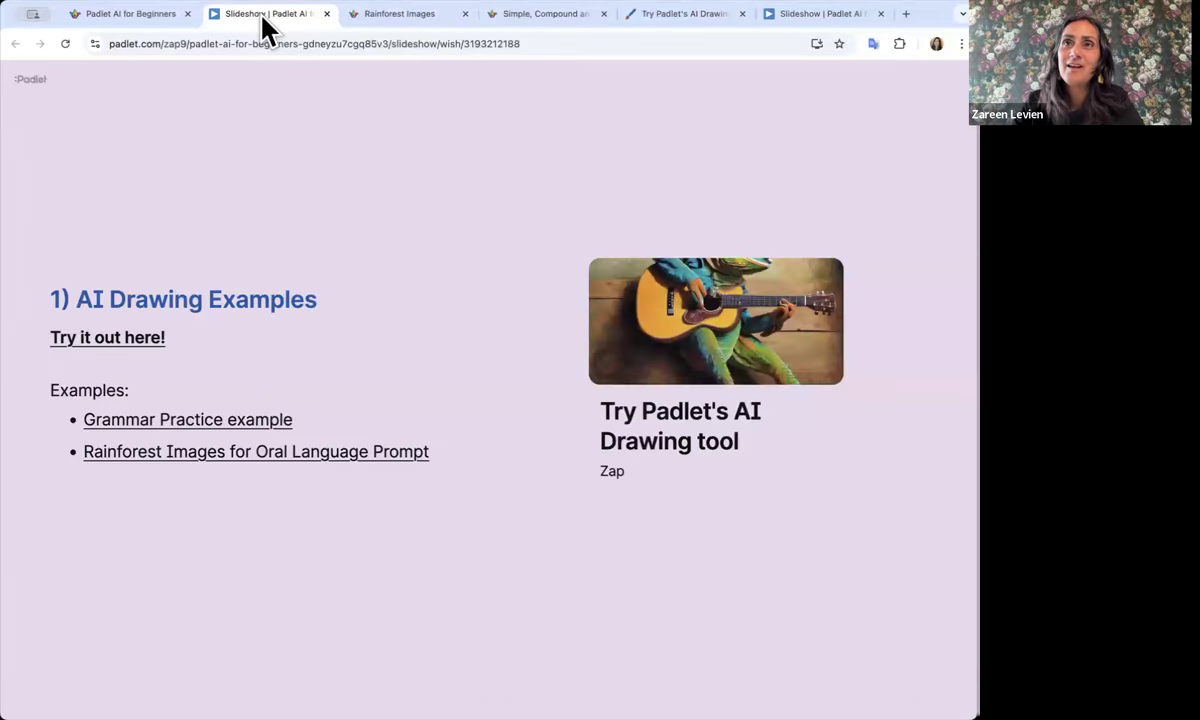
pyautogui.moveTo(357, 236)
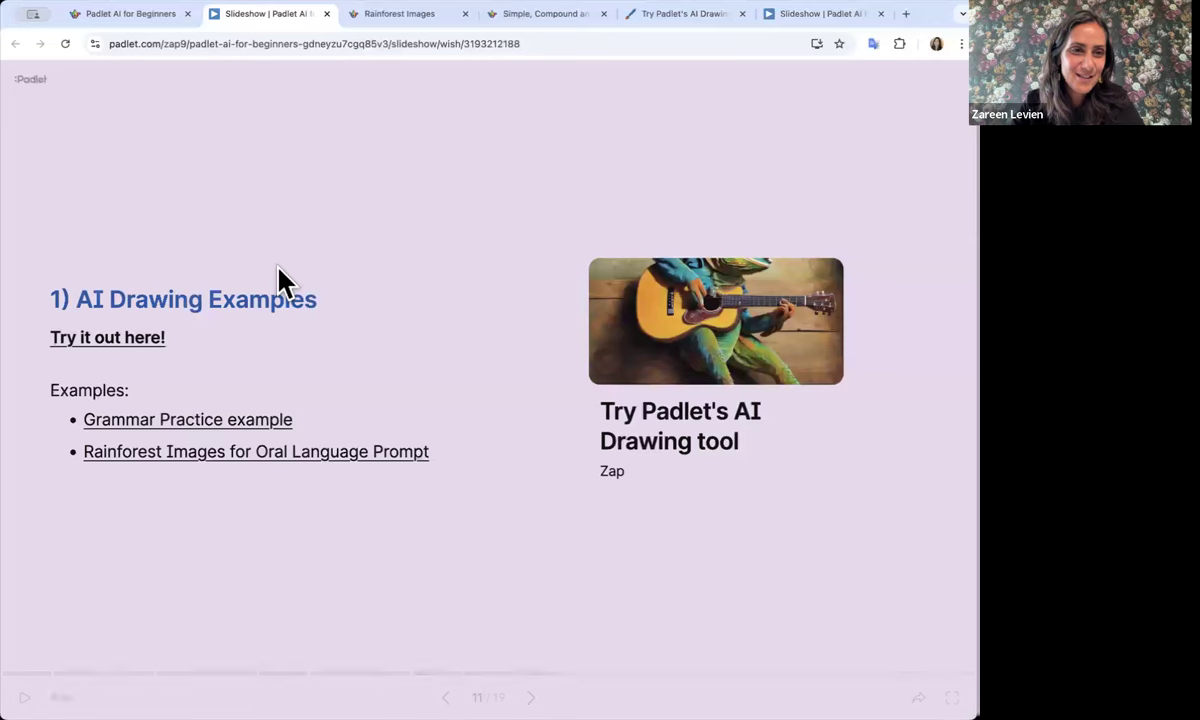
pyautogui.moveTo(370, 373)
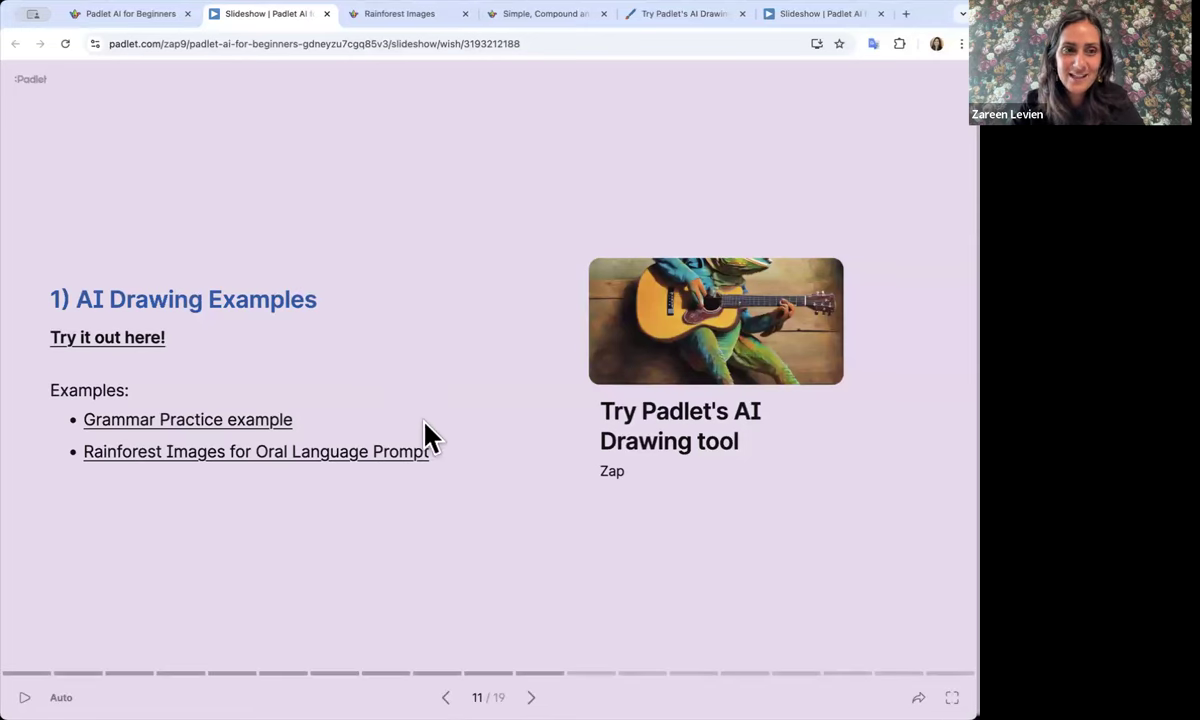
pyautogui.click(531, 697)
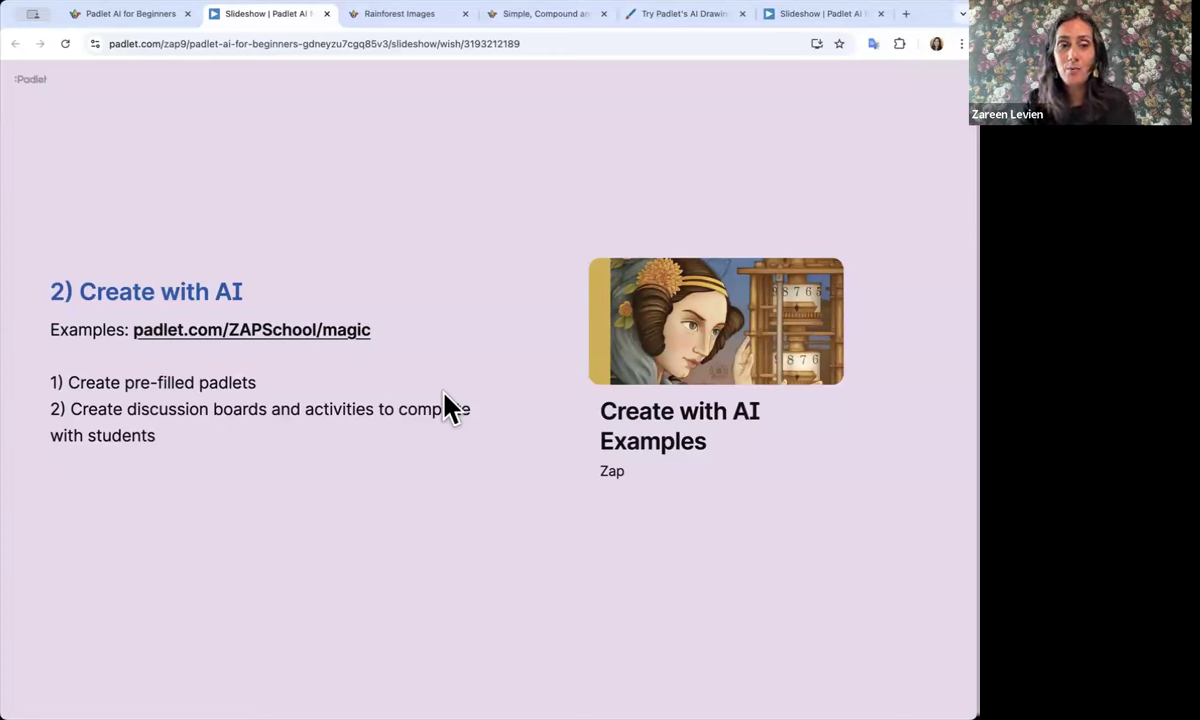
# Go from the Rainforest Images board to the Padlet dashboard and open the page for making a new padlet
pyautogui.click(405, 16)
pyautogui.click(33, 84)
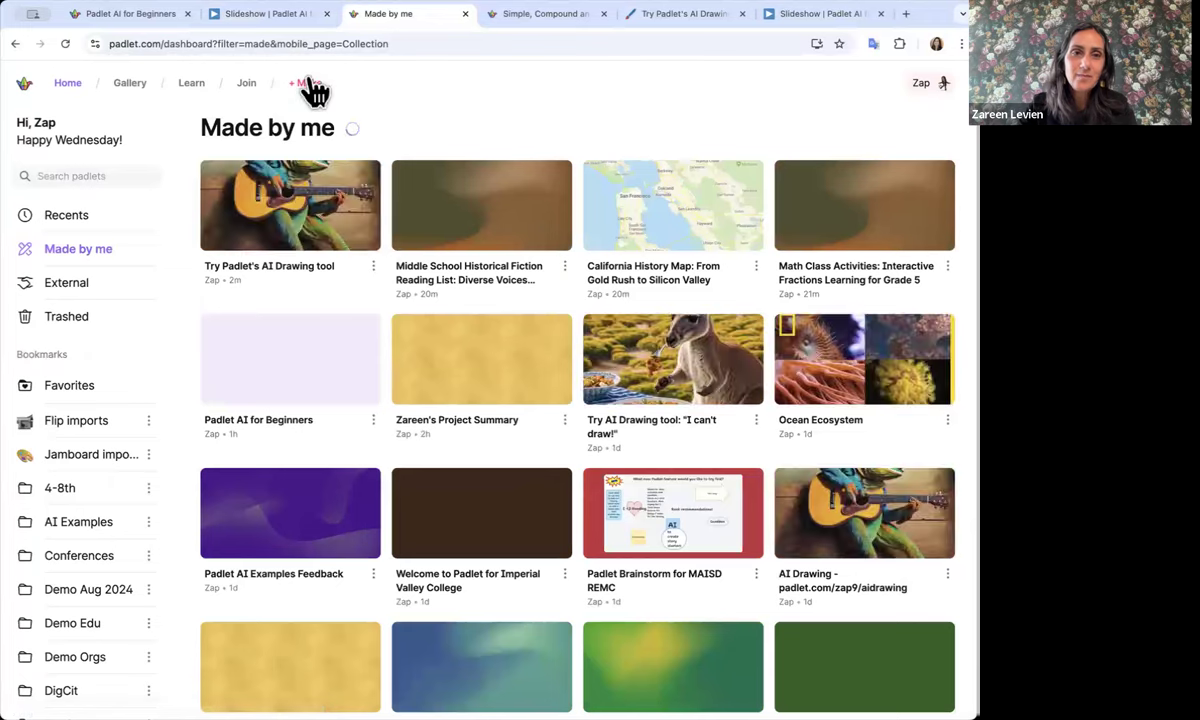
pyautogui.click(310, 86)
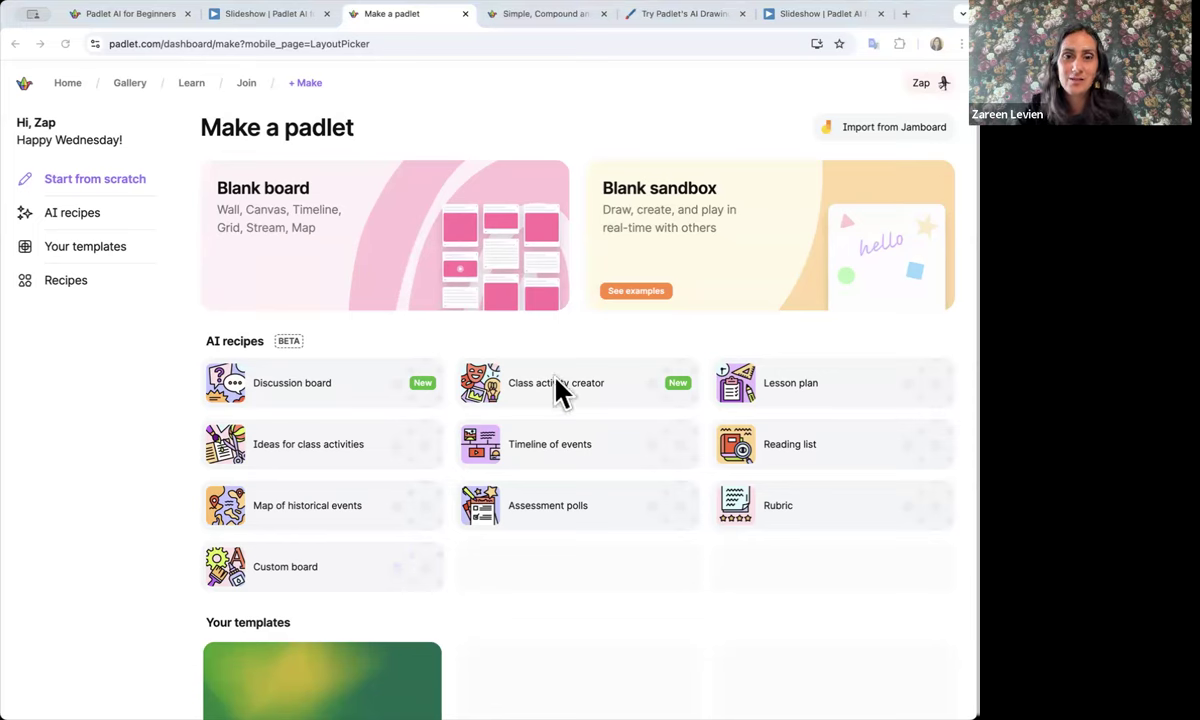
# Fill in the Ideas for class activities AI recipe with subject Math, grade 5 and the topic Fractions
pyautogui.click(315, 459)
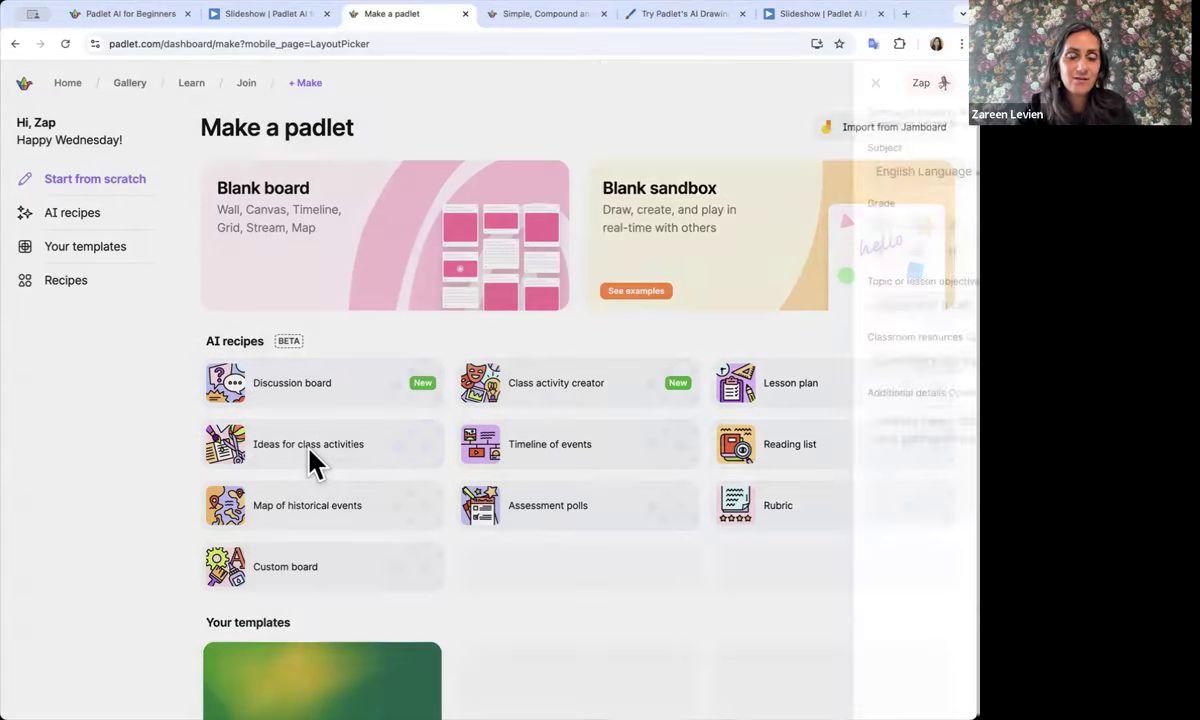
pyautogui.doubleClick(743, 172)
pyautogui.hotkey('ctrl', 'a')
pyautogui.write('Math')
pyautogui.click(809, 226)
pyautogui.click(905, 232)
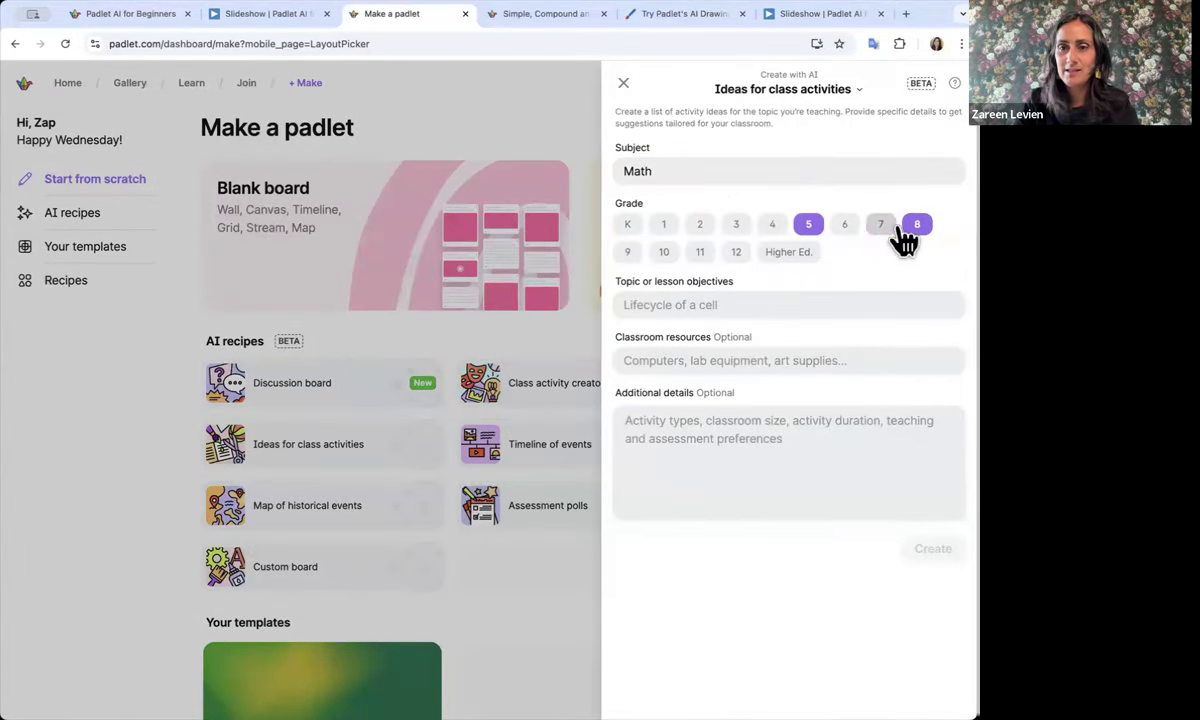
pyautogui.click(755, 304)
pyautogui.write('Fractions')
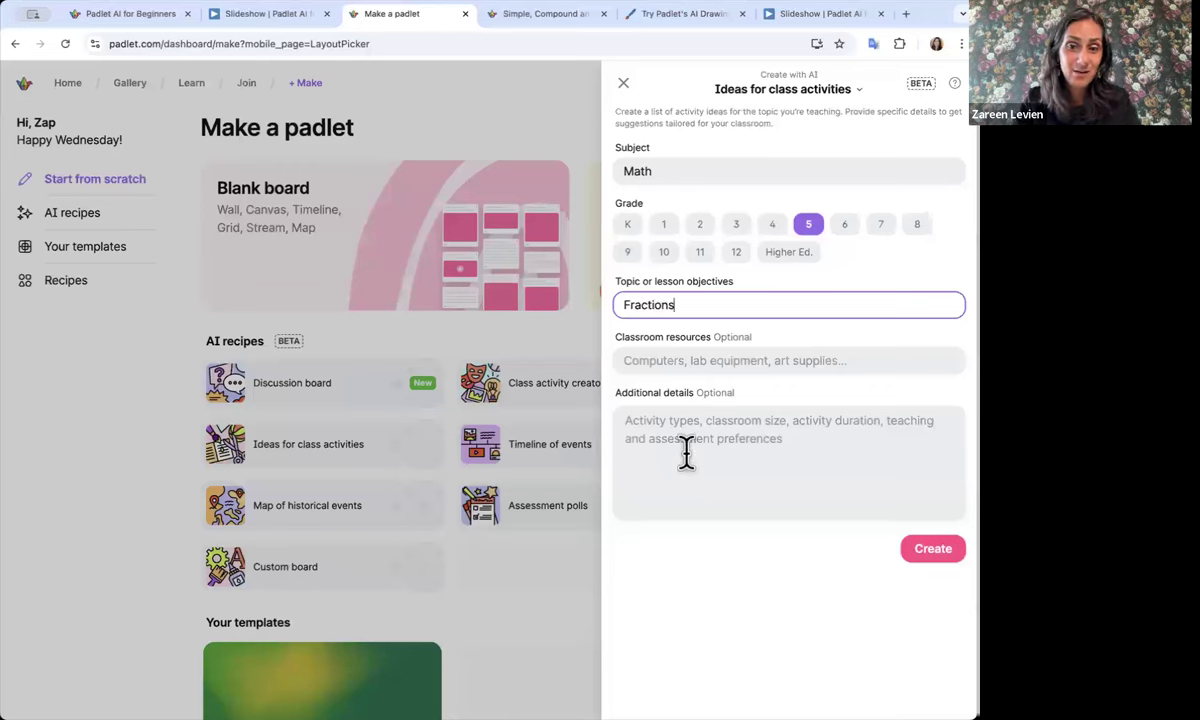
# Add the detail "Engaging activities to learn about fractions", generate the class activities board and dismiss its AI assistant
pyautogui.click(691, 428)
pyautogui.write('Engaging activities to learn about fractions')
pyautogui.press('BackSpace')
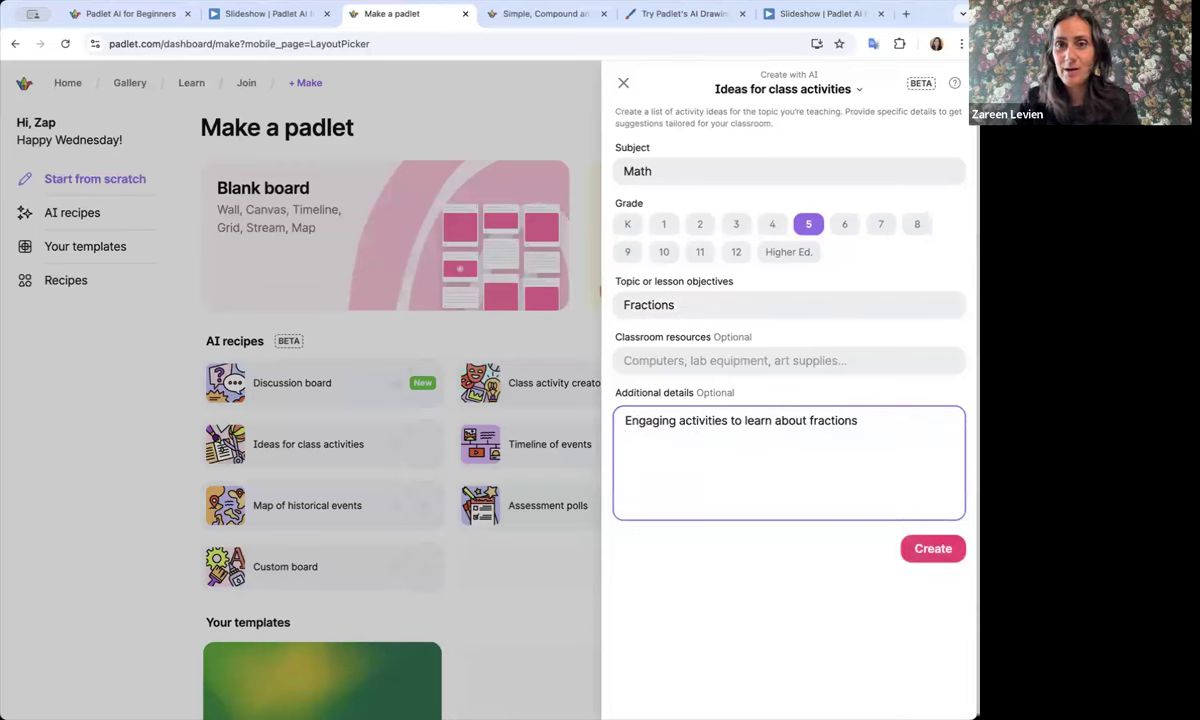
pyautogui.click(933, 548)
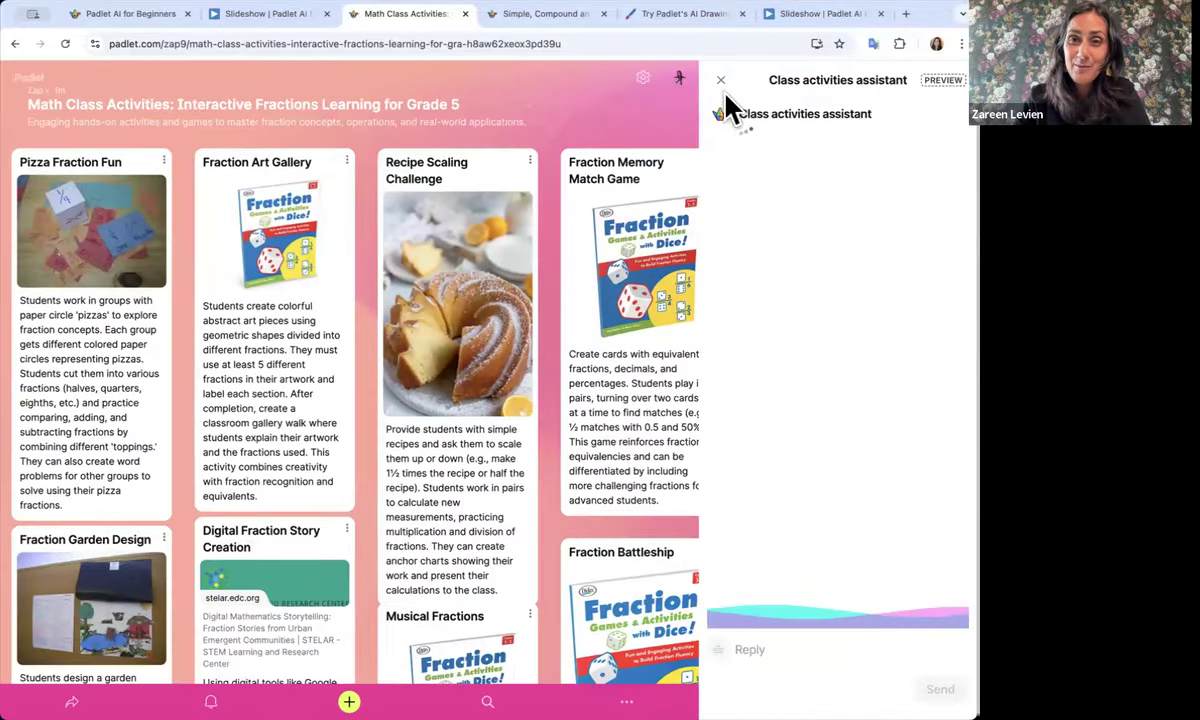
pyautogui.click(725, 88)
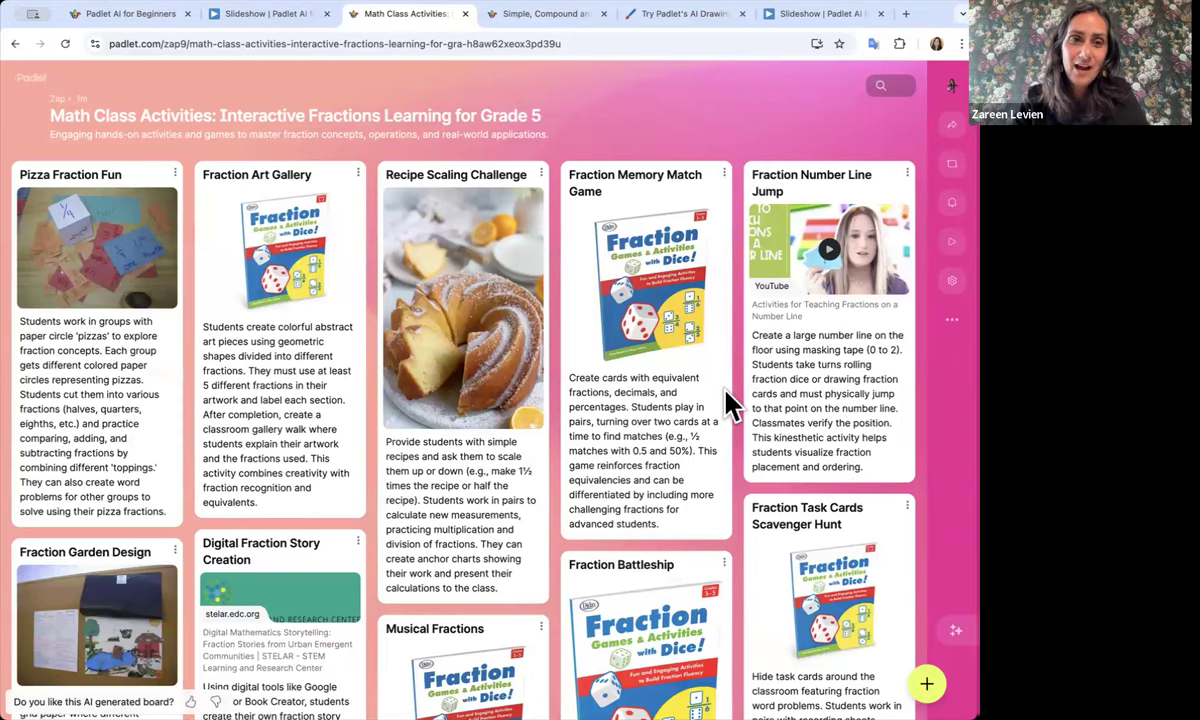
# Cut the Recipe Scaling Challenge post's description down to its first sentence, ending at "half the recipe)", and save the post
pyautogui.scroll(-3, 728, 402)
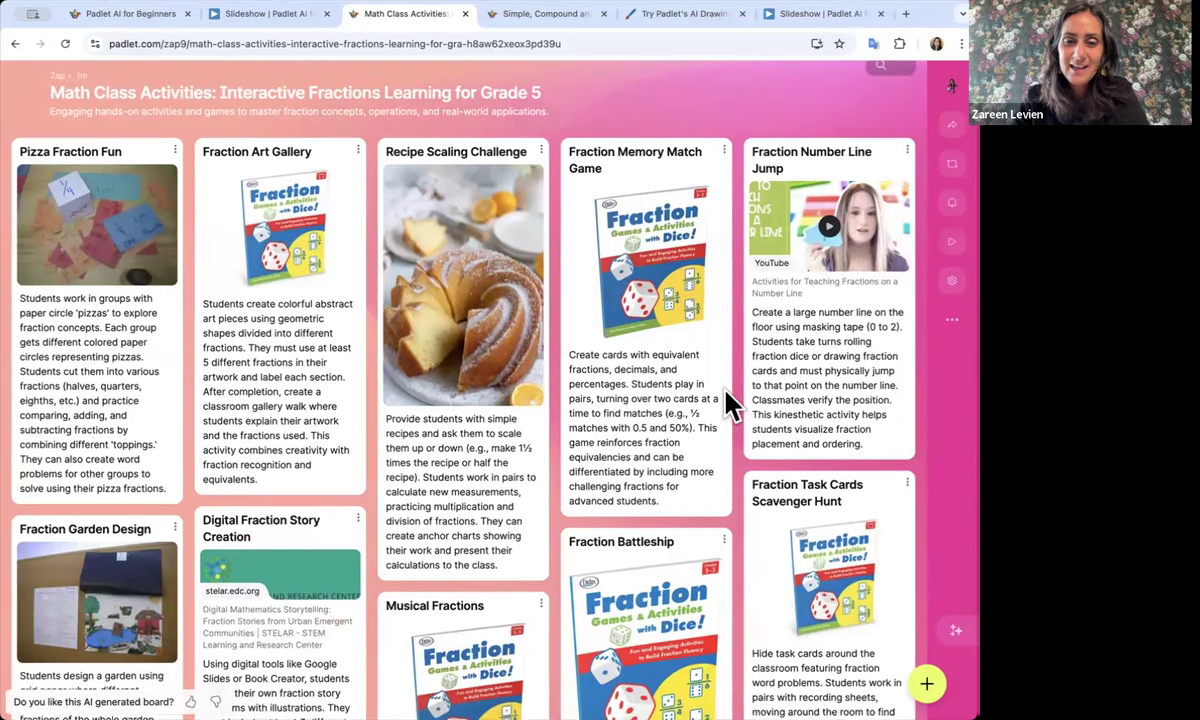
pyautogui.scroll(-1, 728, 405)
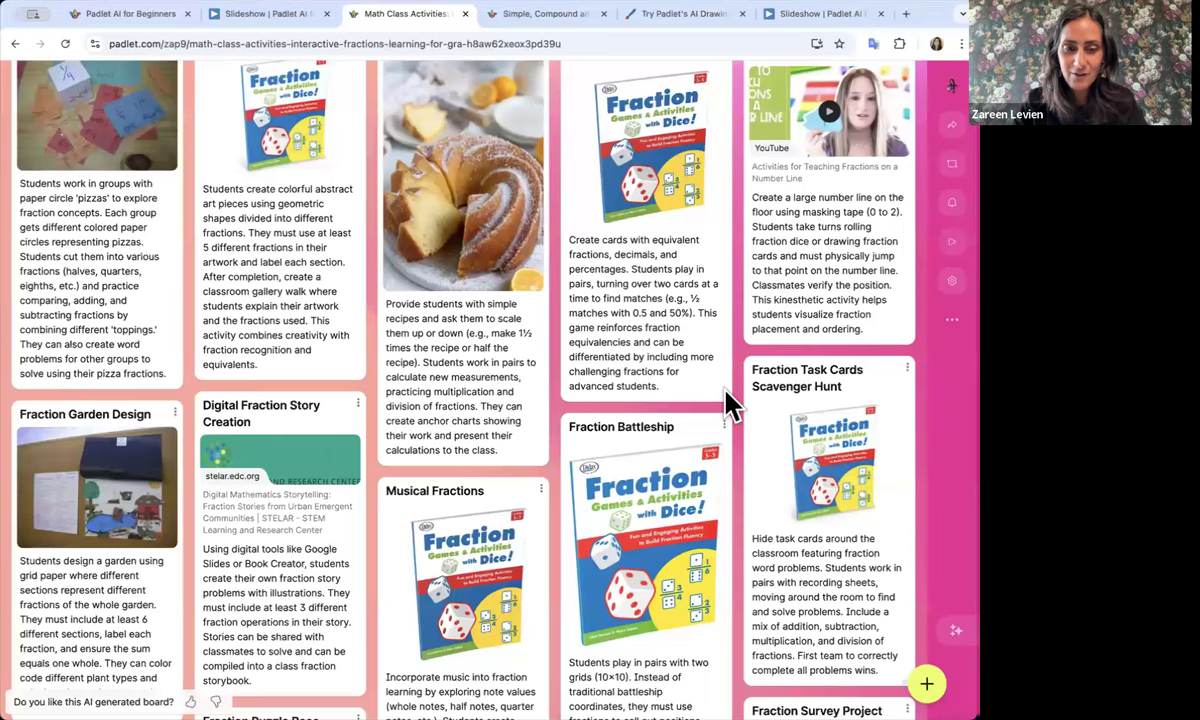
pyautogui.scroll(-4, 728, 402)
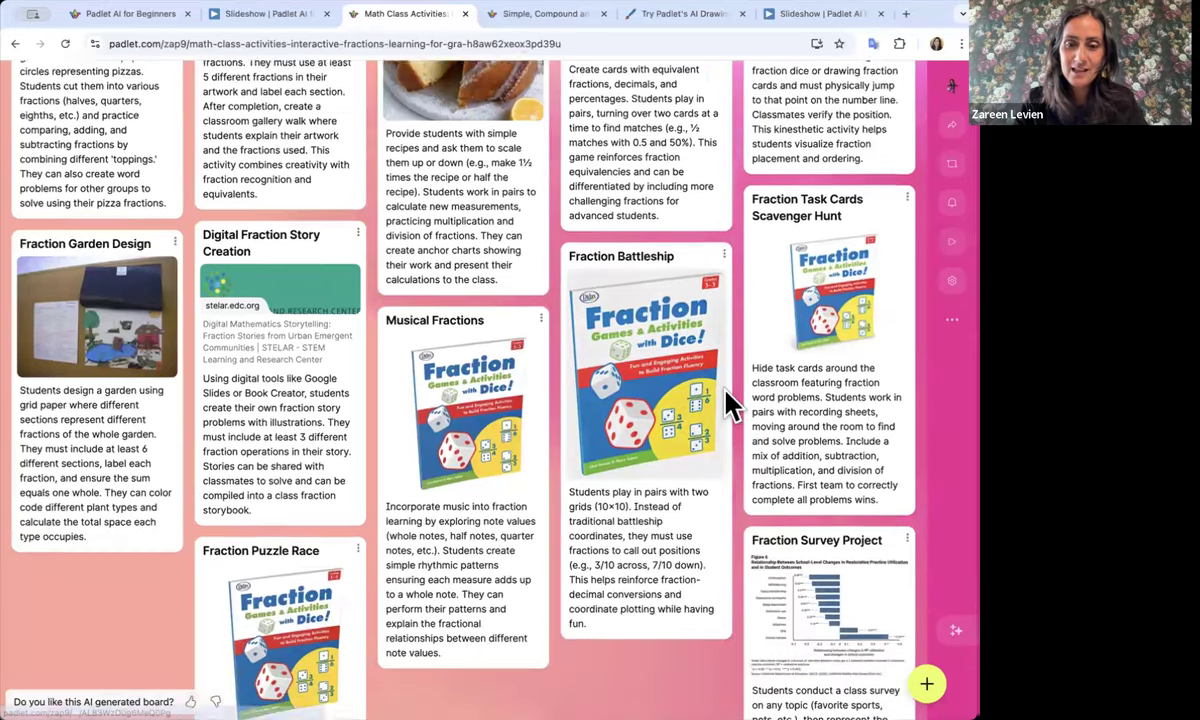
pyautogui.scroll(2, 728, 402)
pyautogui.scroll(3, 731, 402)
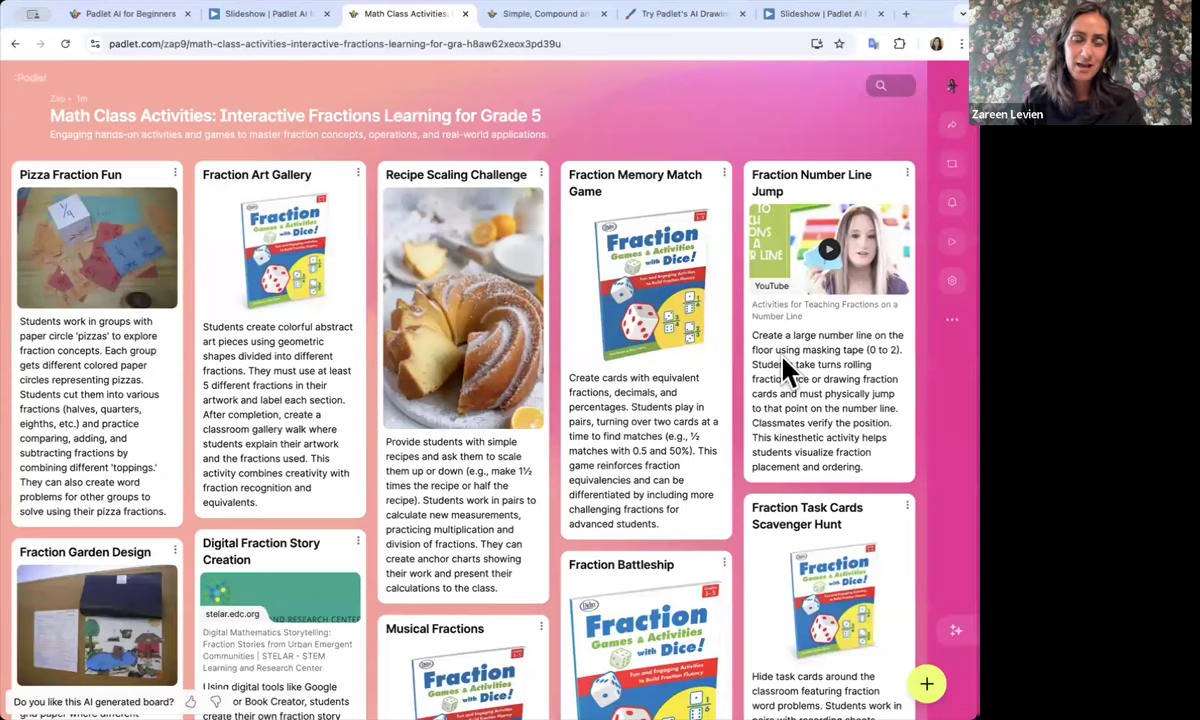
pyautogui.click(524, 182)
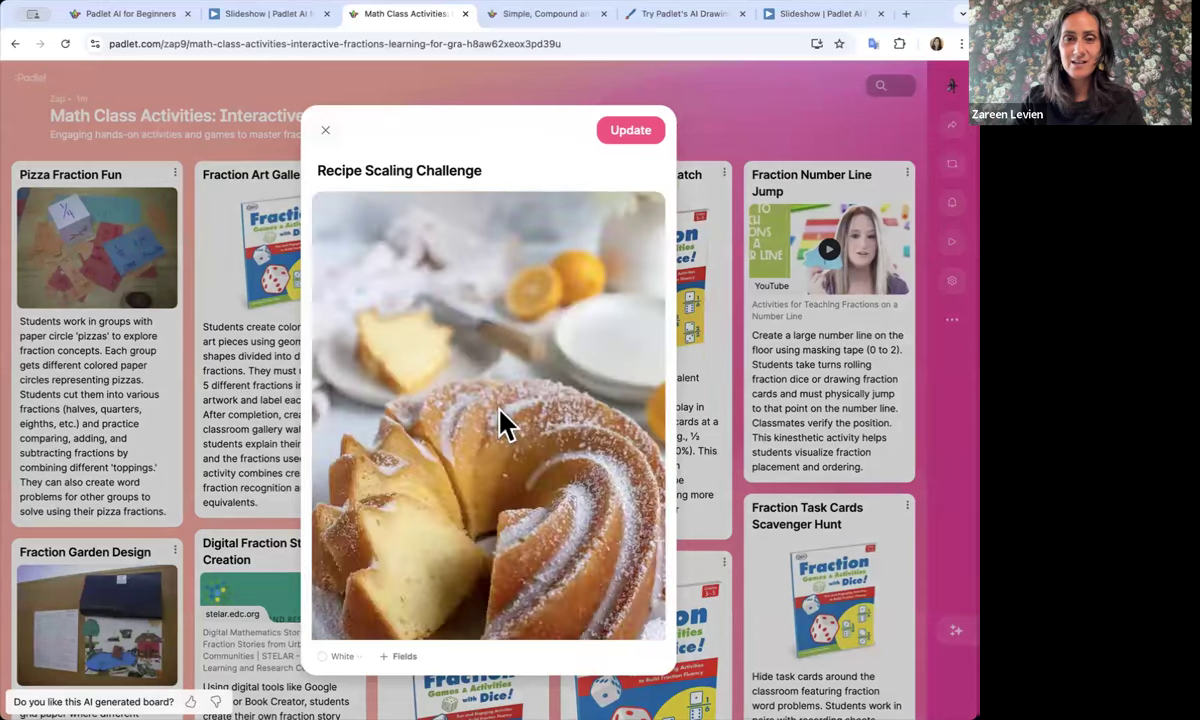
pyautogui.scroll(-5, 500, 412)
pyautogui.moveTo(555, 628); pyautogui.dragTo(362, 573)
pyautogui.press('BackSpace')
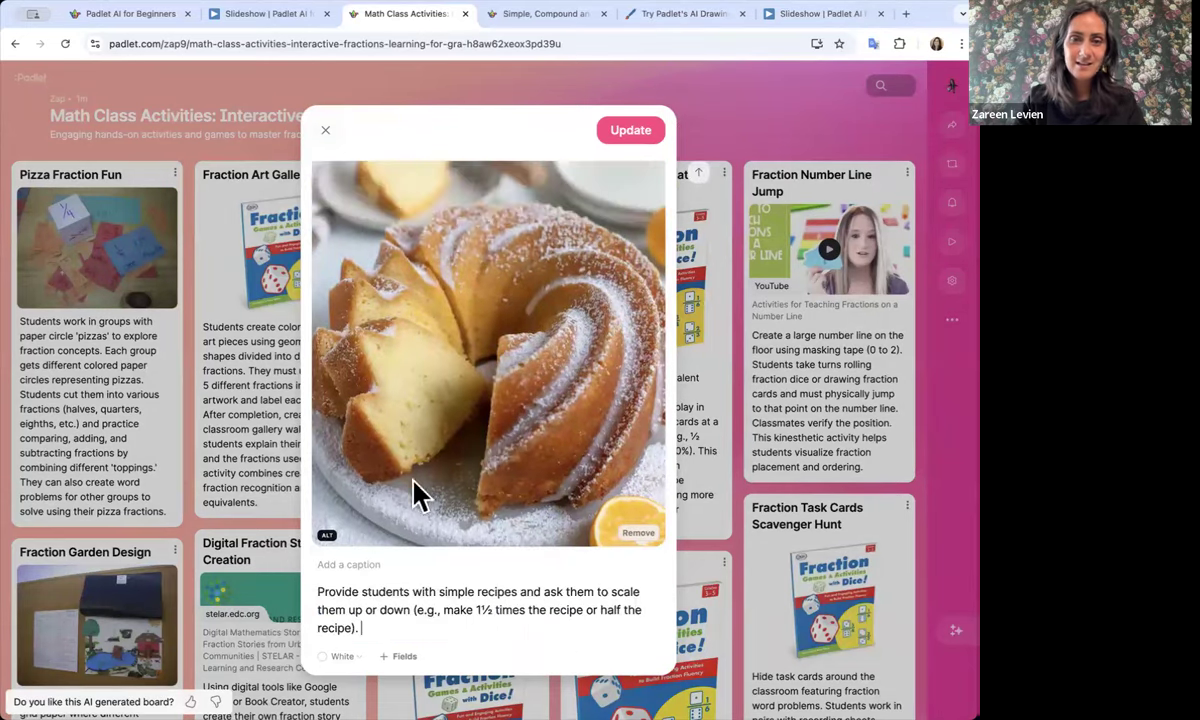
pyautogui.click(633, 136)
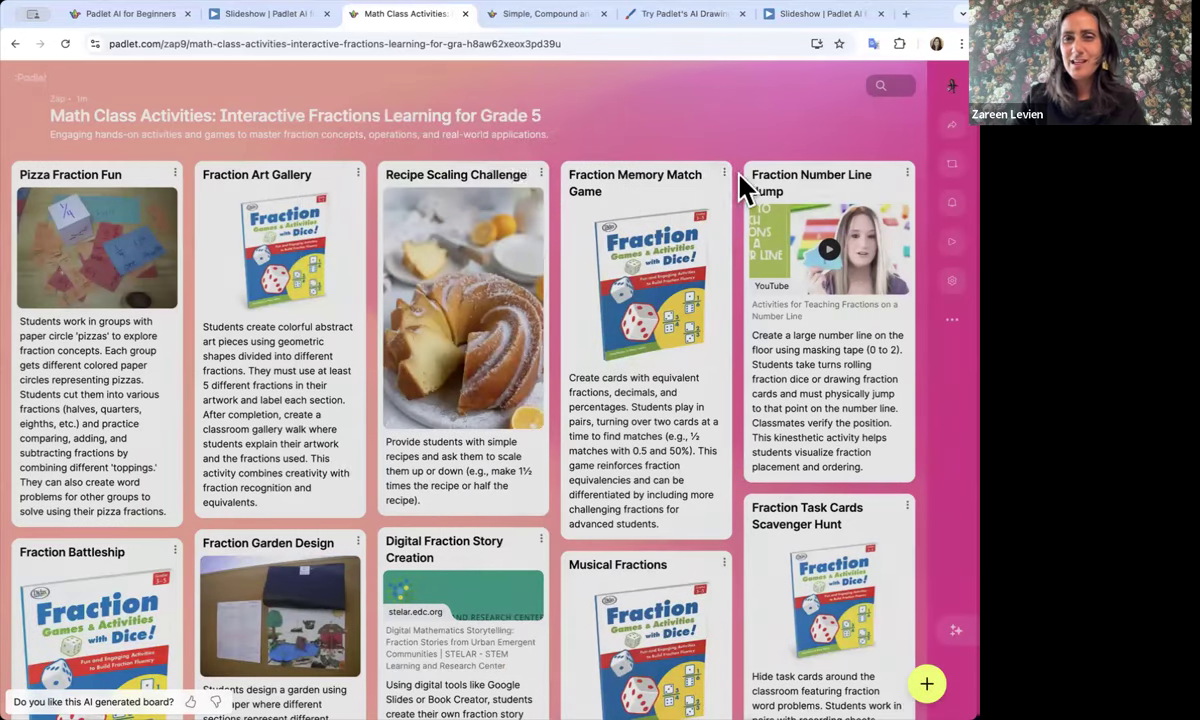
# Delete the Fraction Number Line Jump post from the board
pyautogui.click(907, 173)
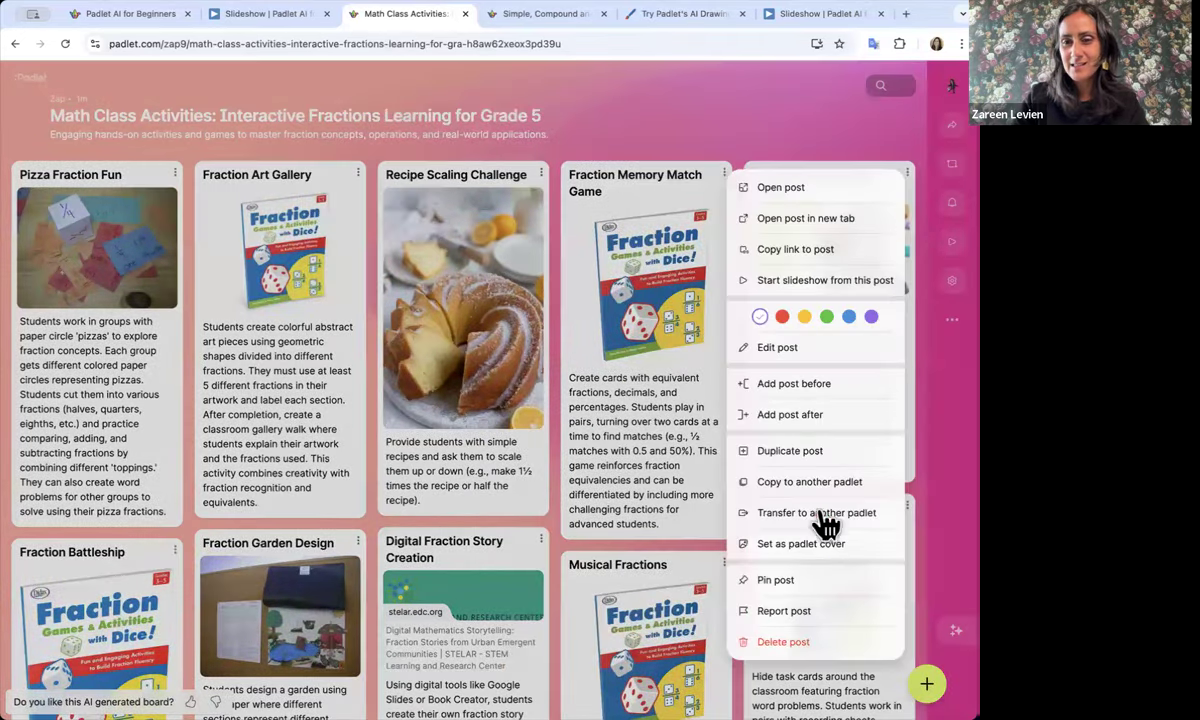
pyautogui.click(797, 643)
pyautogui.click(540, 428)
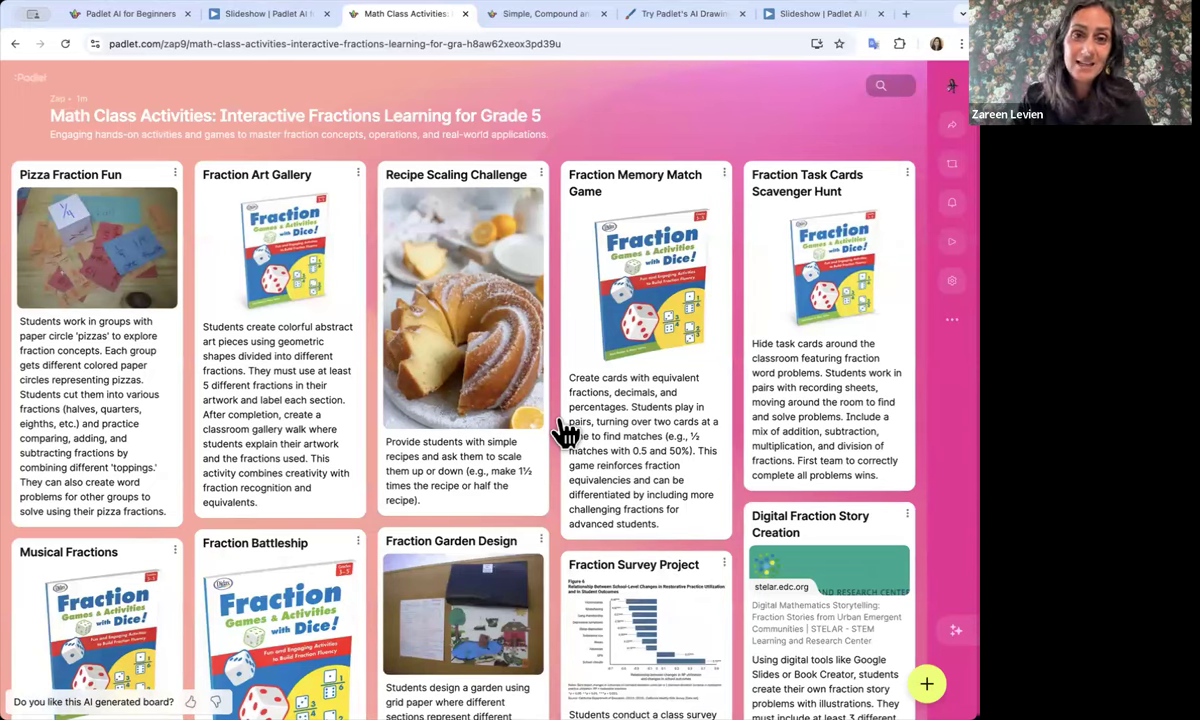
# Return to the Make a padlet page and start the Map of historical events recipe with subject History and only grades 9 to 12
pyautogui.click(38, 93)
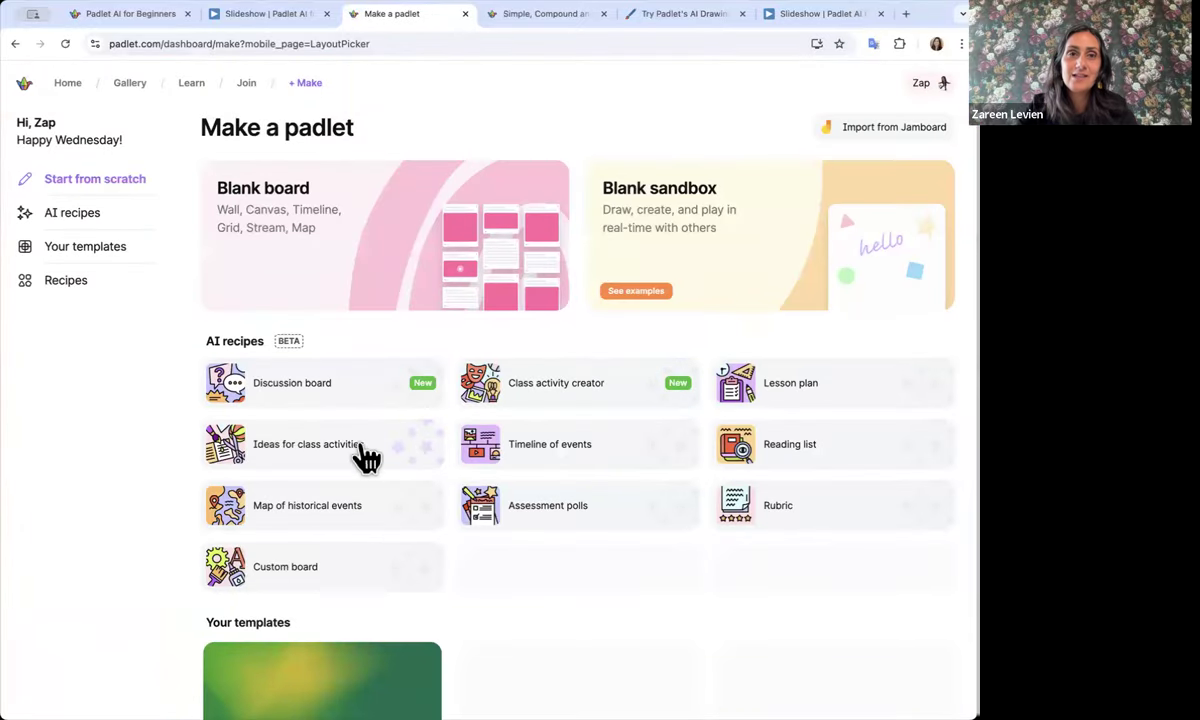
pyautogui.click(293, 505)
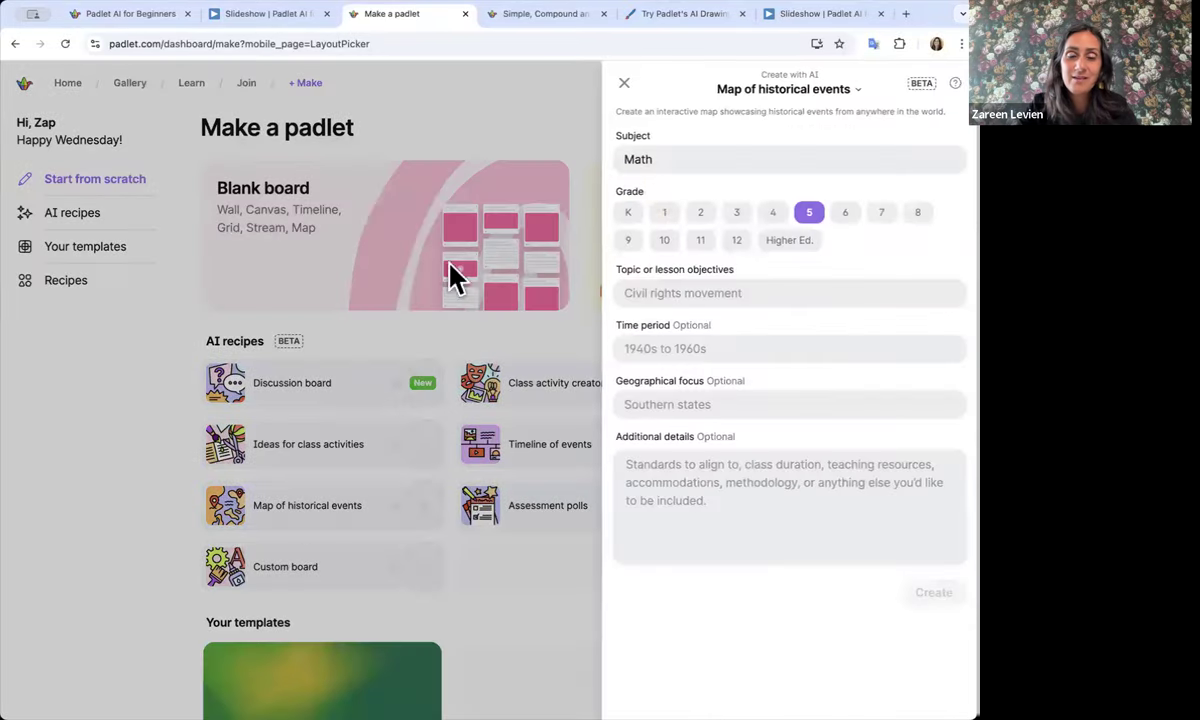
pyautogui.doubleClick(660, 160)
pyautogui.write('History')
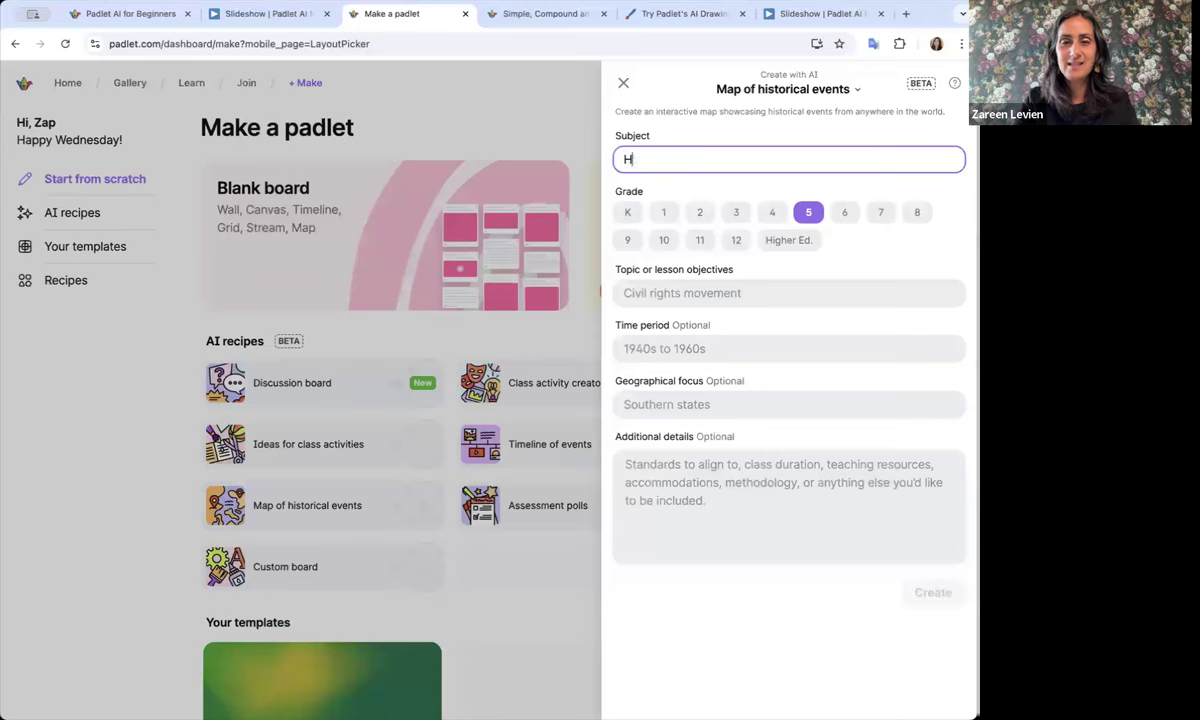
pyautogui.click(812, 220)
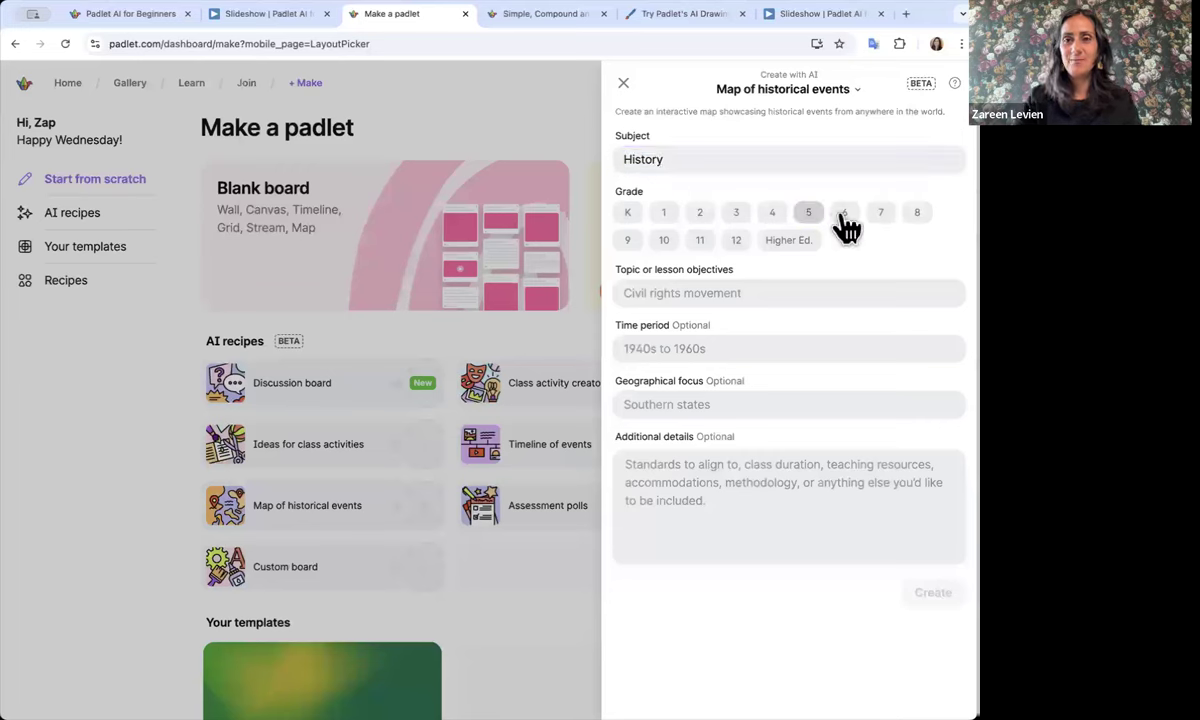
pyautogui.click(627, 240)
pyautogui.click(664, 240)
pyautogui.click(700, 240)
pyautogui.click(736, 240)
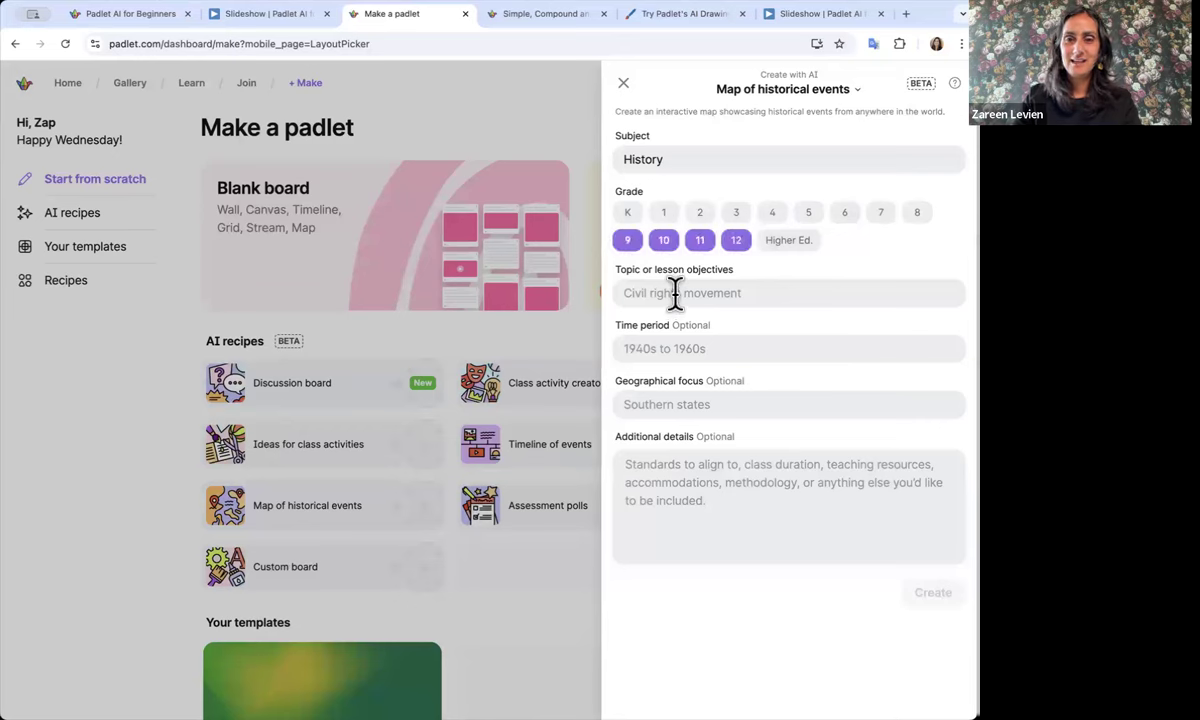
# Set the map's topic to California History, the time period to 1800s to 2000s and the geographical focus to California
pyautogui.click(672, 290)
pyautogui.write('California History')
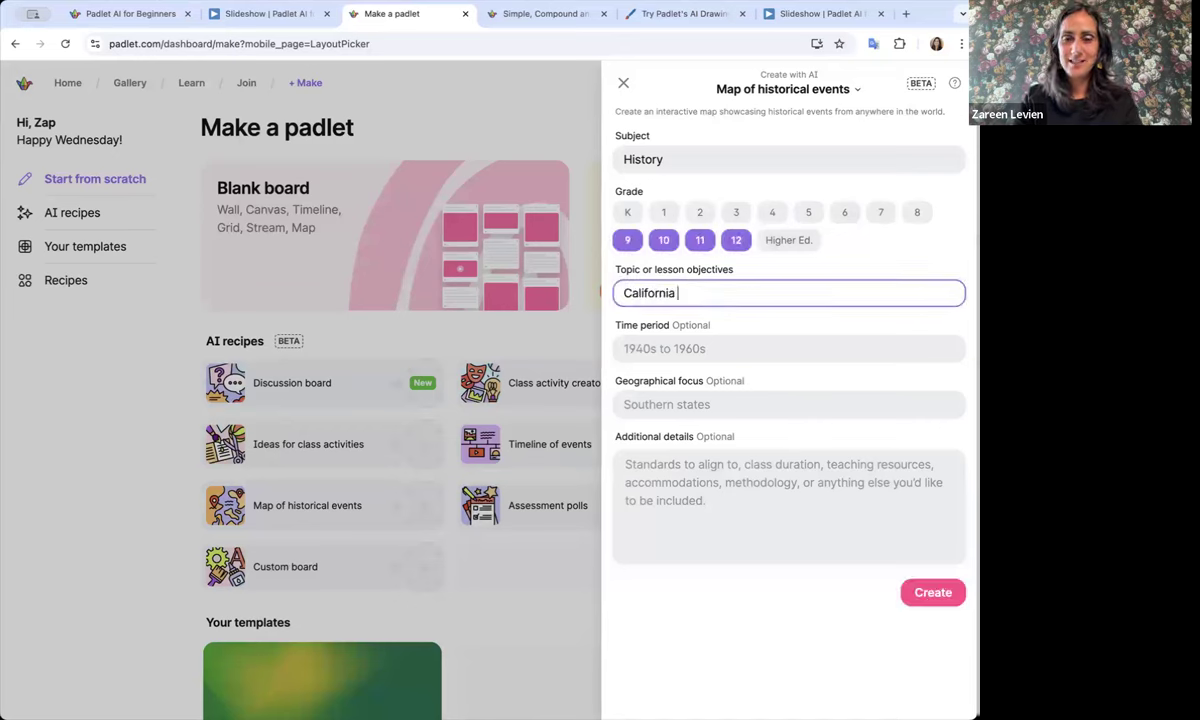
pyautogui.click(695, 348)
pyautogui.write('1800')
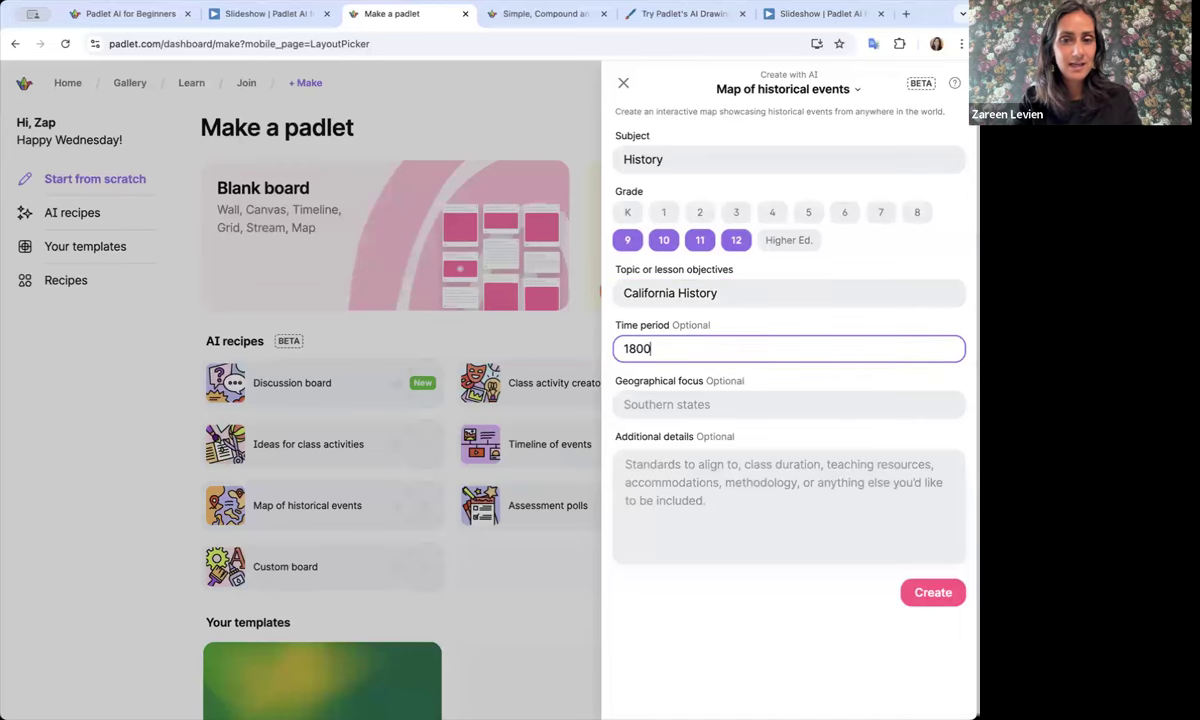
pyautogui.write('s to 2000s')
pyautogui.click(739, 405)
pyautogui.write('Caligfornia')
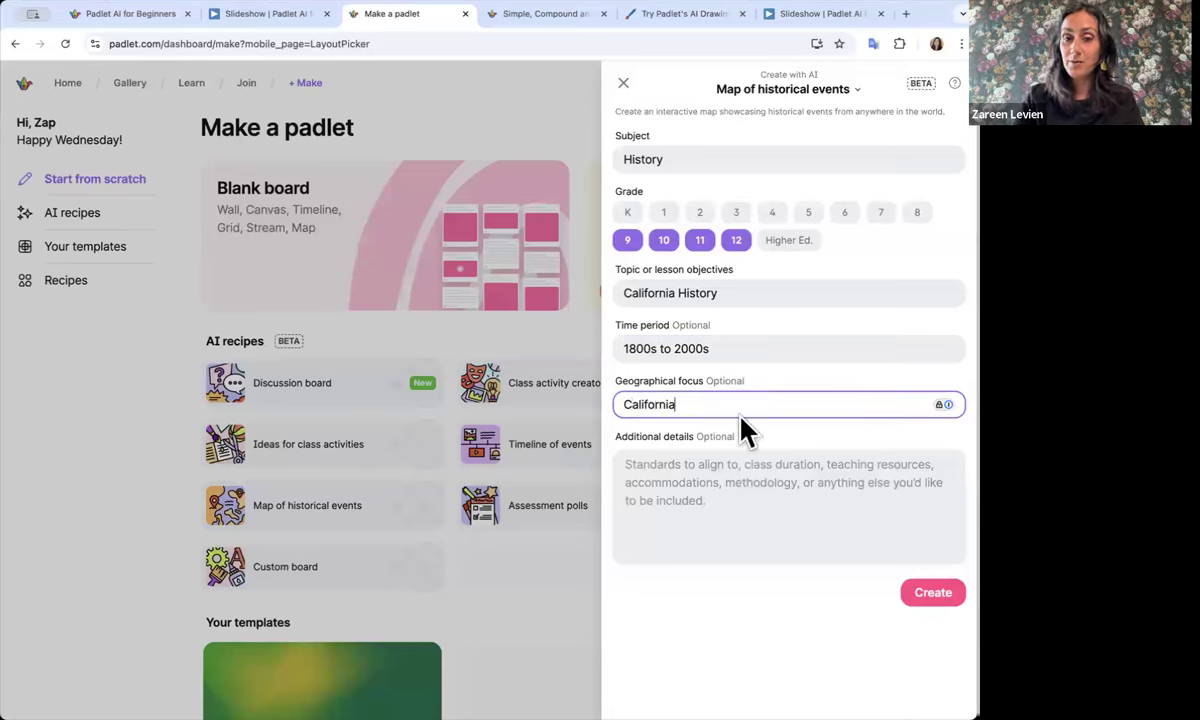
# Add the detail "Find 8 important points in the history of California", generate the map board and dismiss its AI assistant
pyautogui.click(743, 470)
pyautogui.write('Find 8 important points in the history of California')
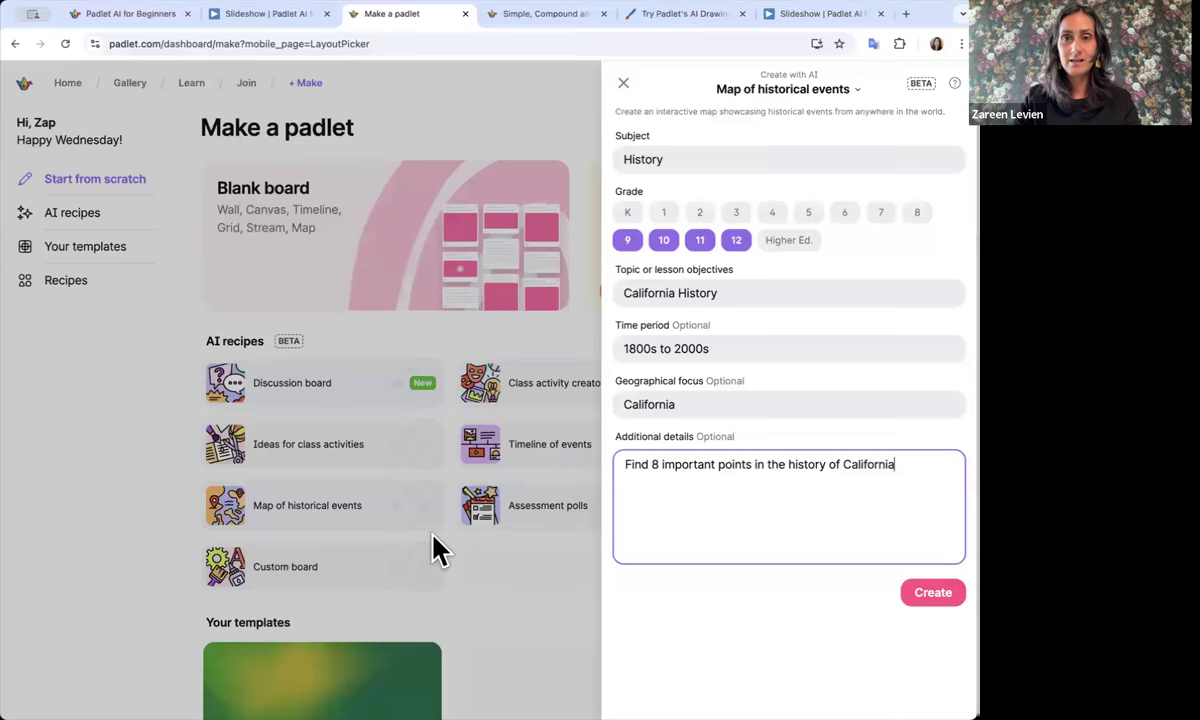
pyautogui.click(932, 593)
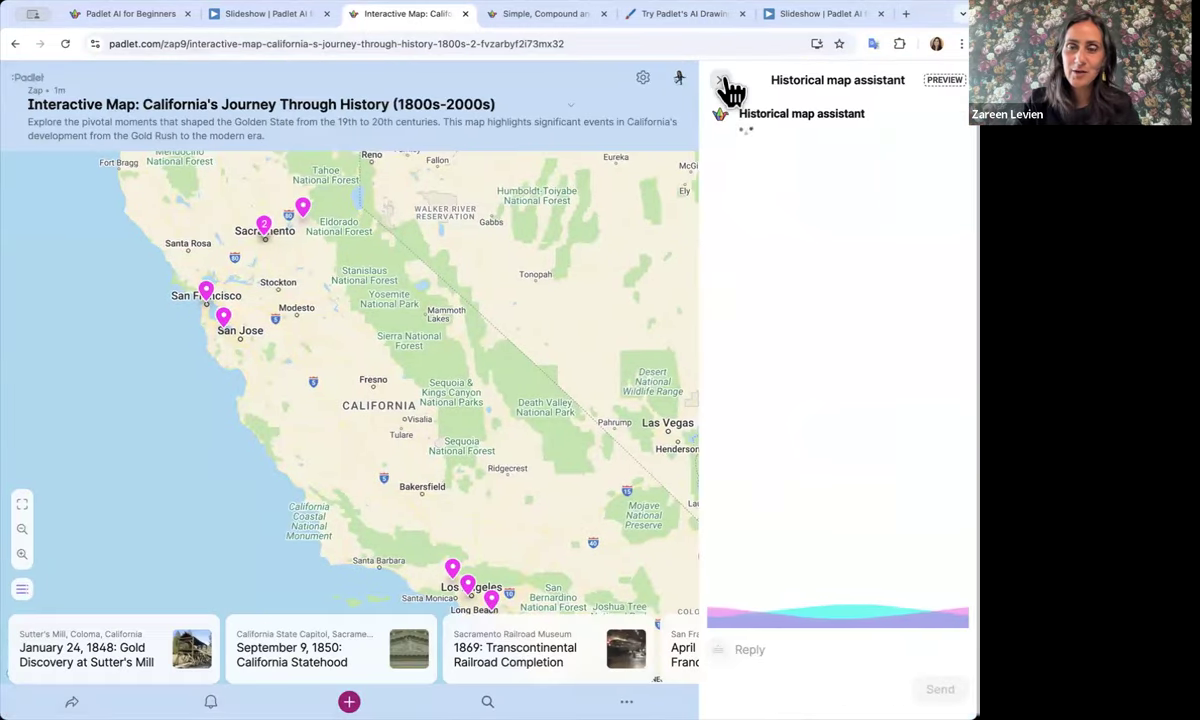
pyautogui.click(712, 80)
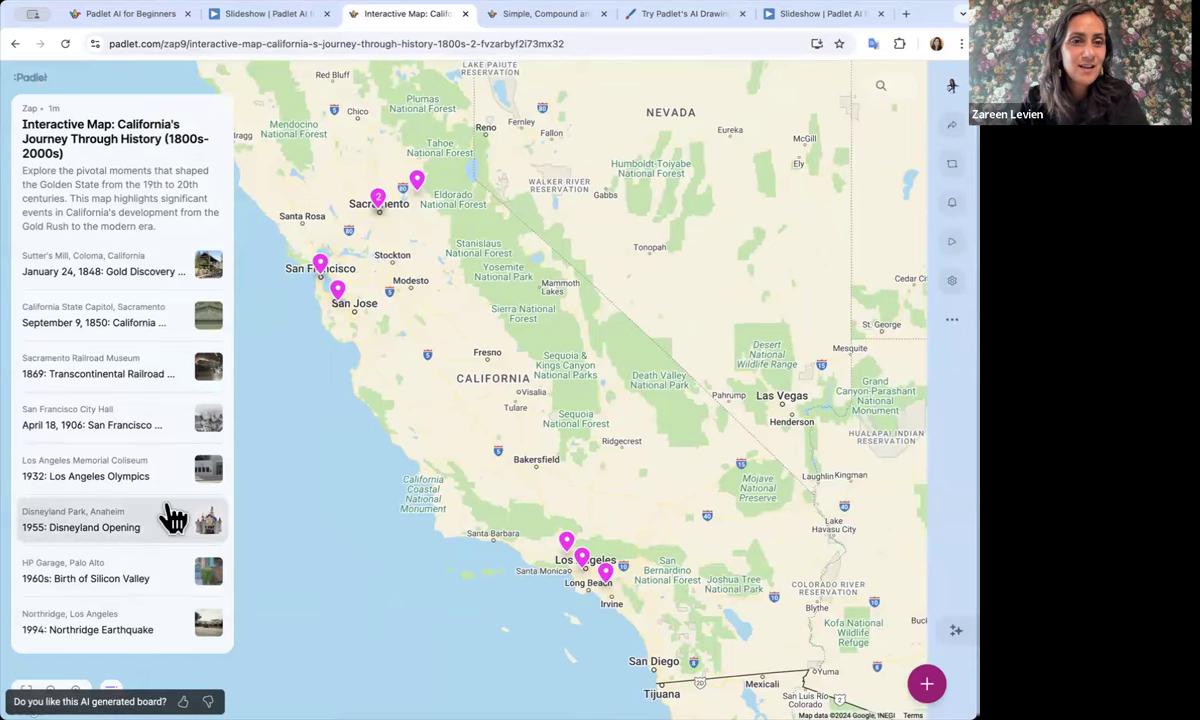
# View the map posts for the Birth of Silicon Valley, the San Francisco Earthquake and the Gold Discovery at Sutter's Mill
pyautogui.click(338, 292)
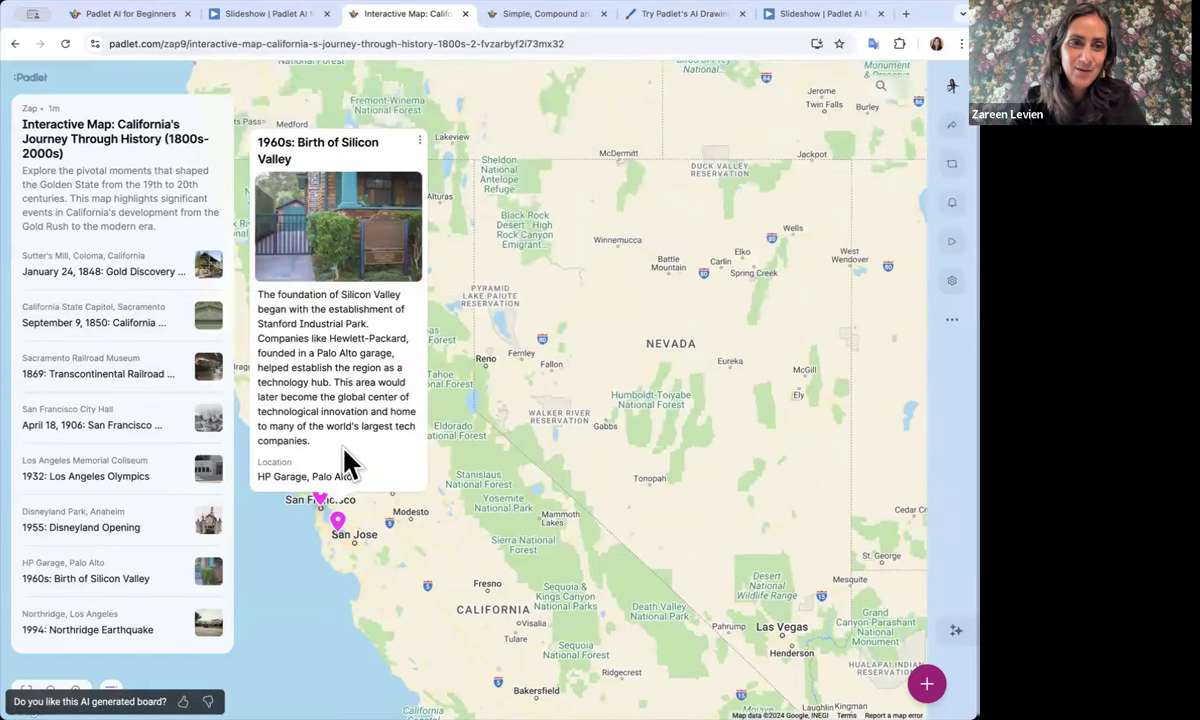
pyautogui.click(322, 502)
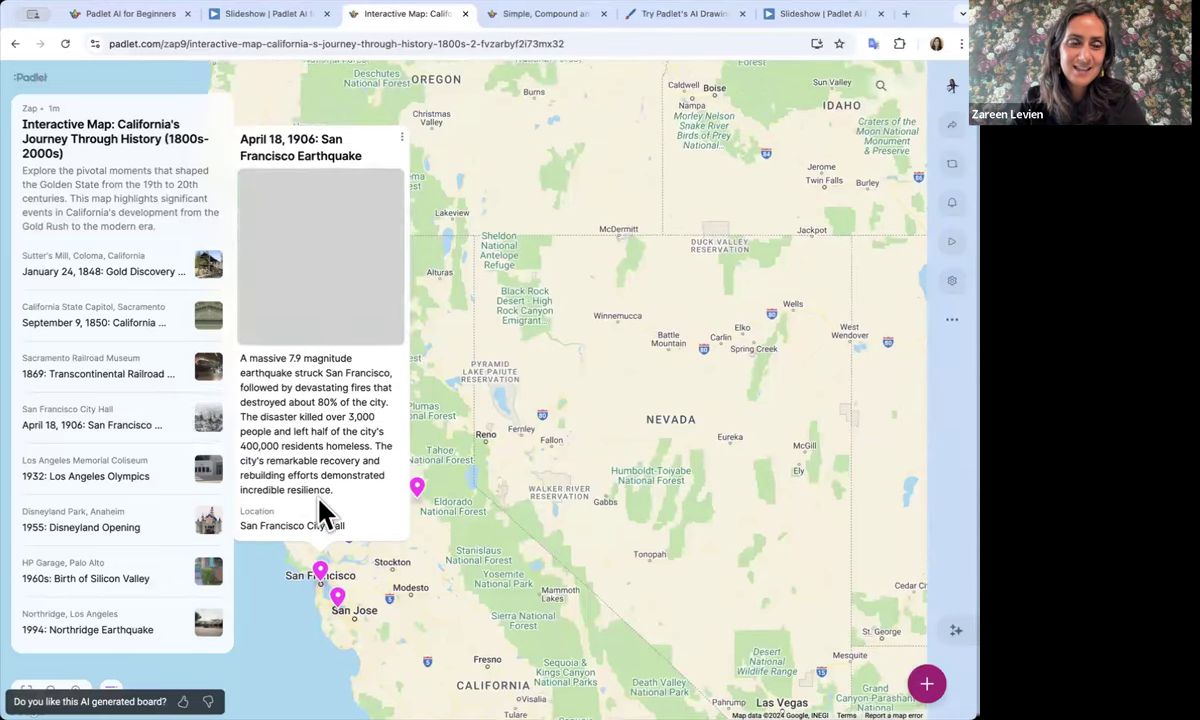
pyautogui.click(418, 492)
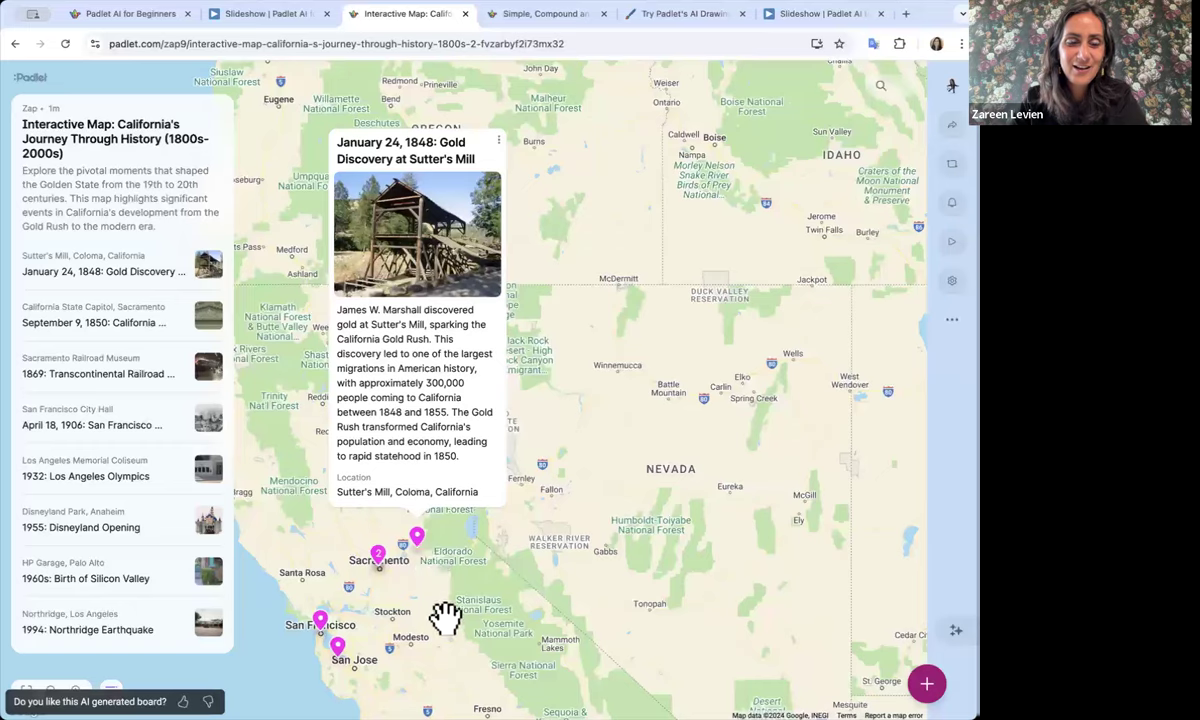
pyautogui.scroll(-6, 402, 415)
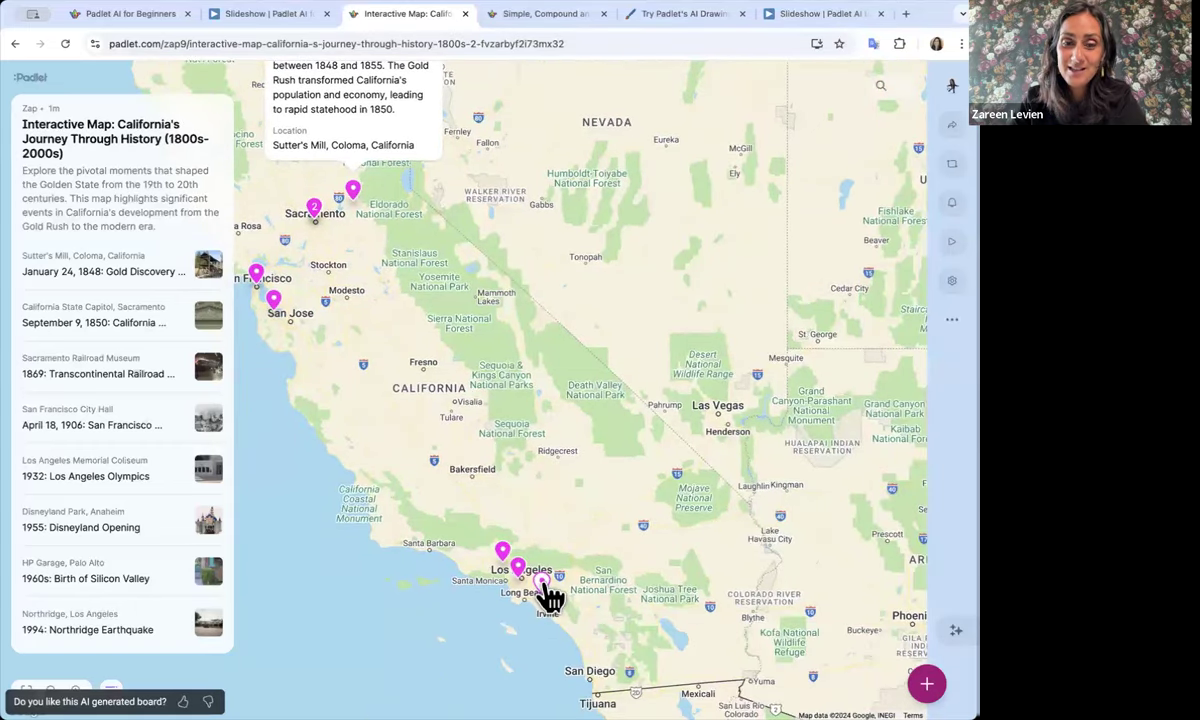
# Open the 1932: Los Angeles Olympics map post in its editor to view its contents, and close it without editing
pyautogui.moveTo(520, 576)
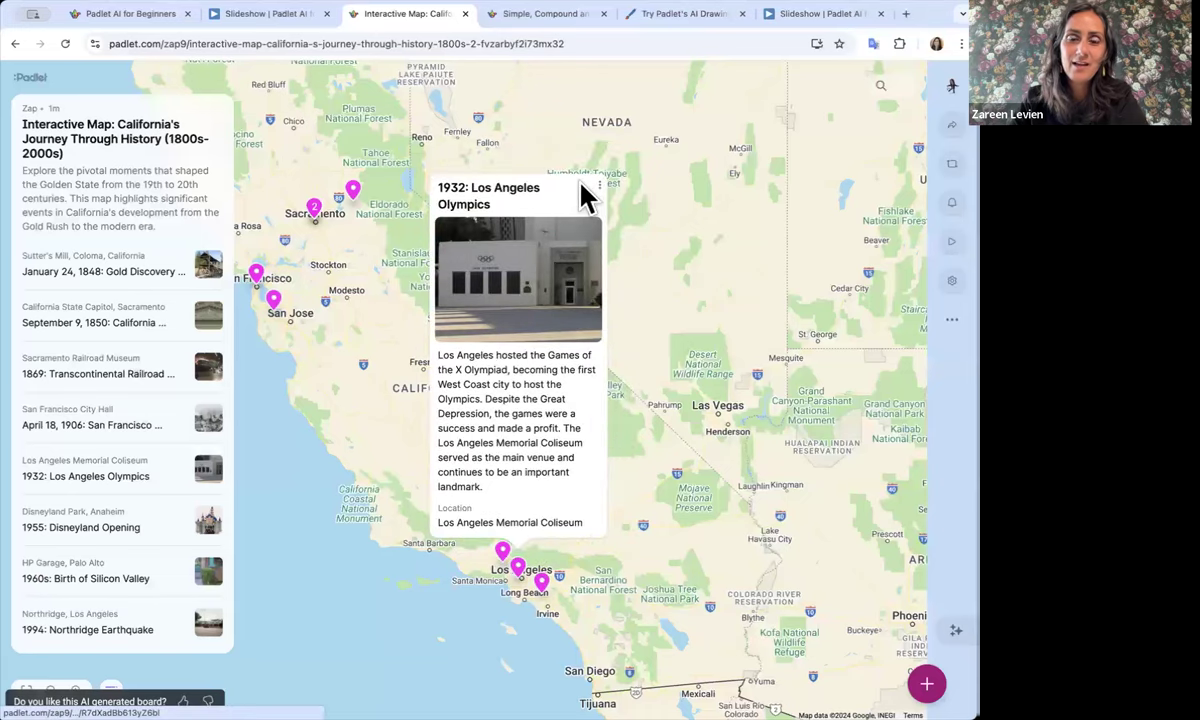
pyautogui.click(506, 343)
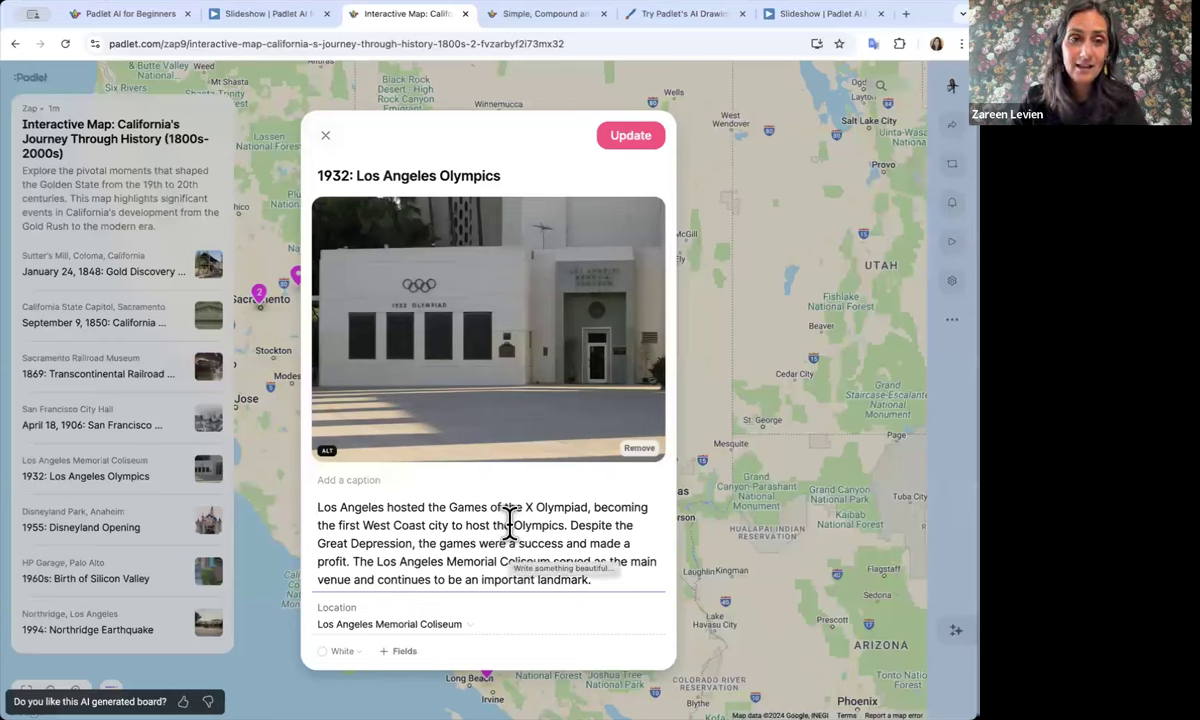
pyautogui.click(325, 135)
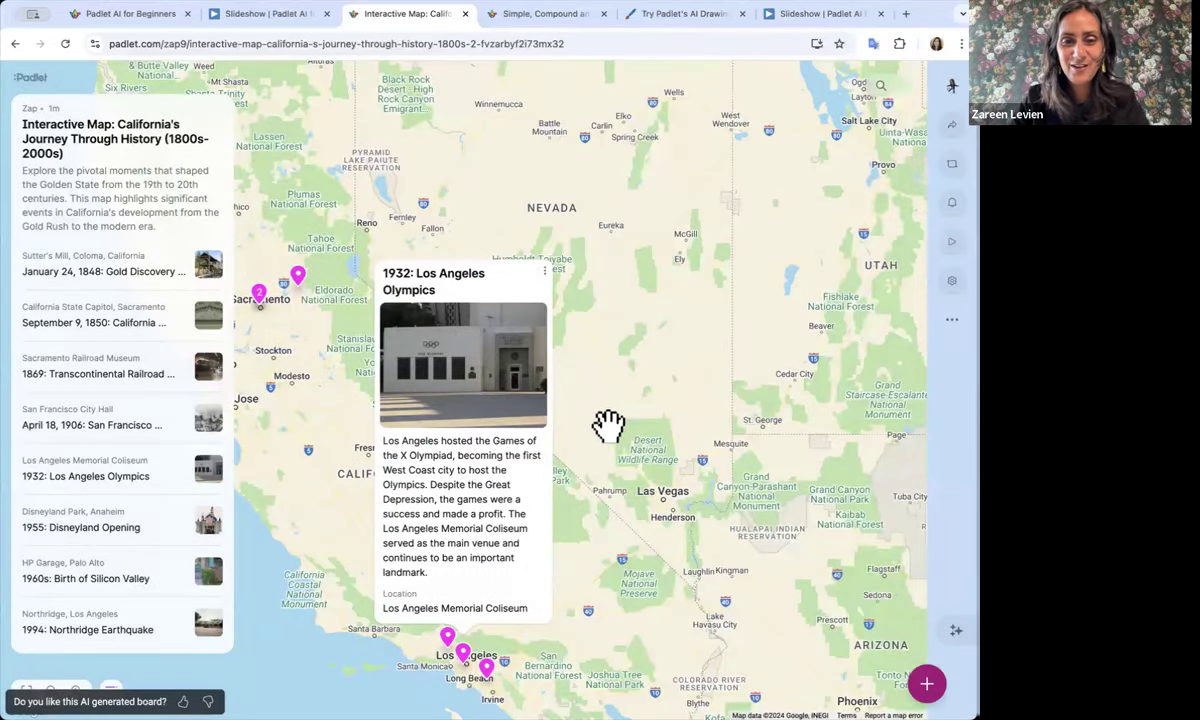
pyautogui.click(606, 428)
pyautogui.moveTo(536, 490); pyautogui.dragTo(651, 340)
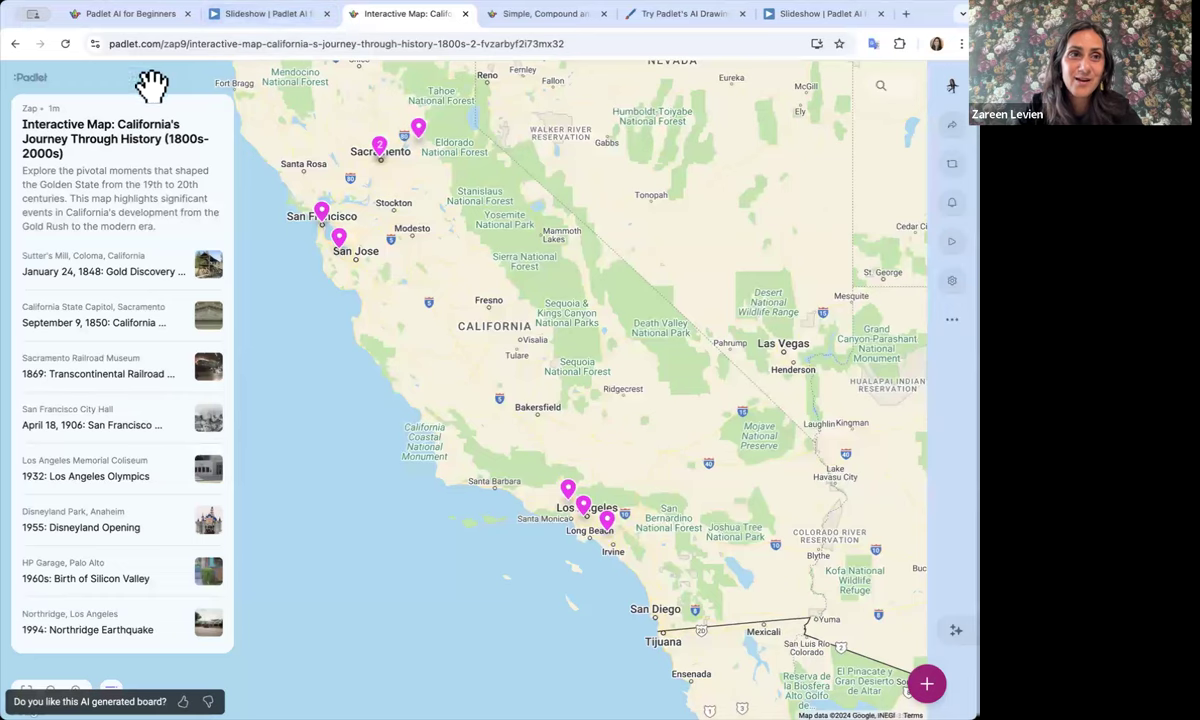
# Return to the Make a padlet page and start the Reading list recipe with grades 6 to 8 and subject English Language Arts
pyautogui.click(31, 85)
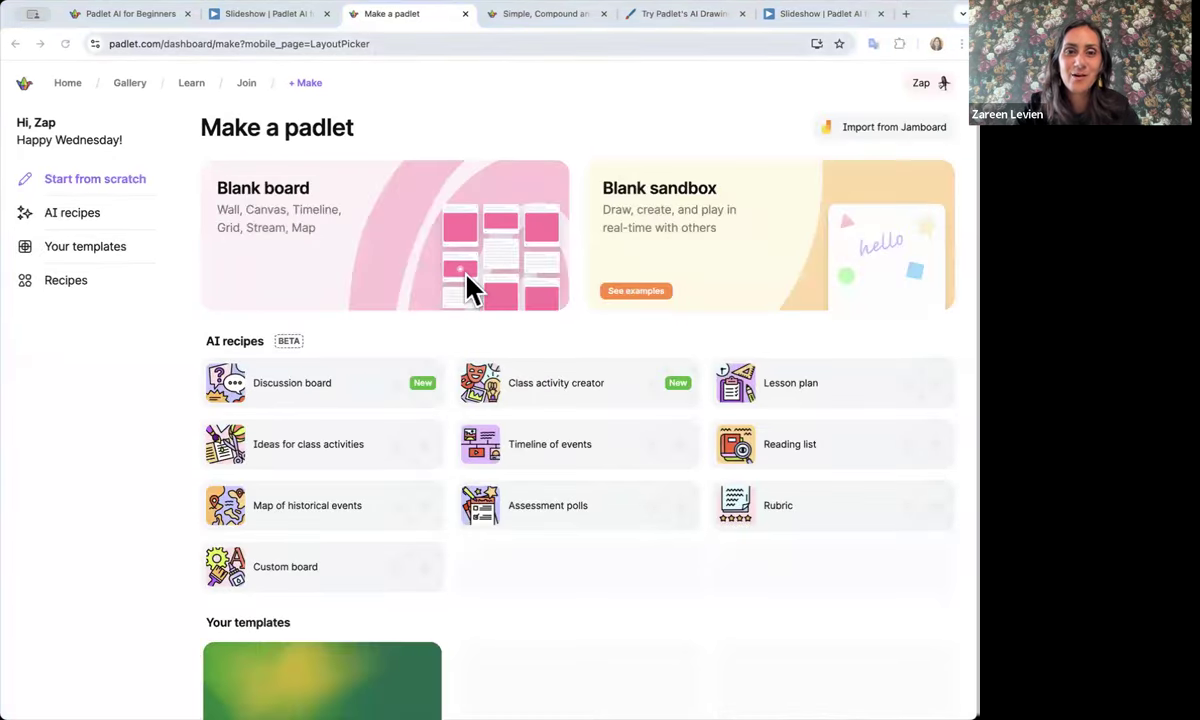
pyautogui.click(774, 444)
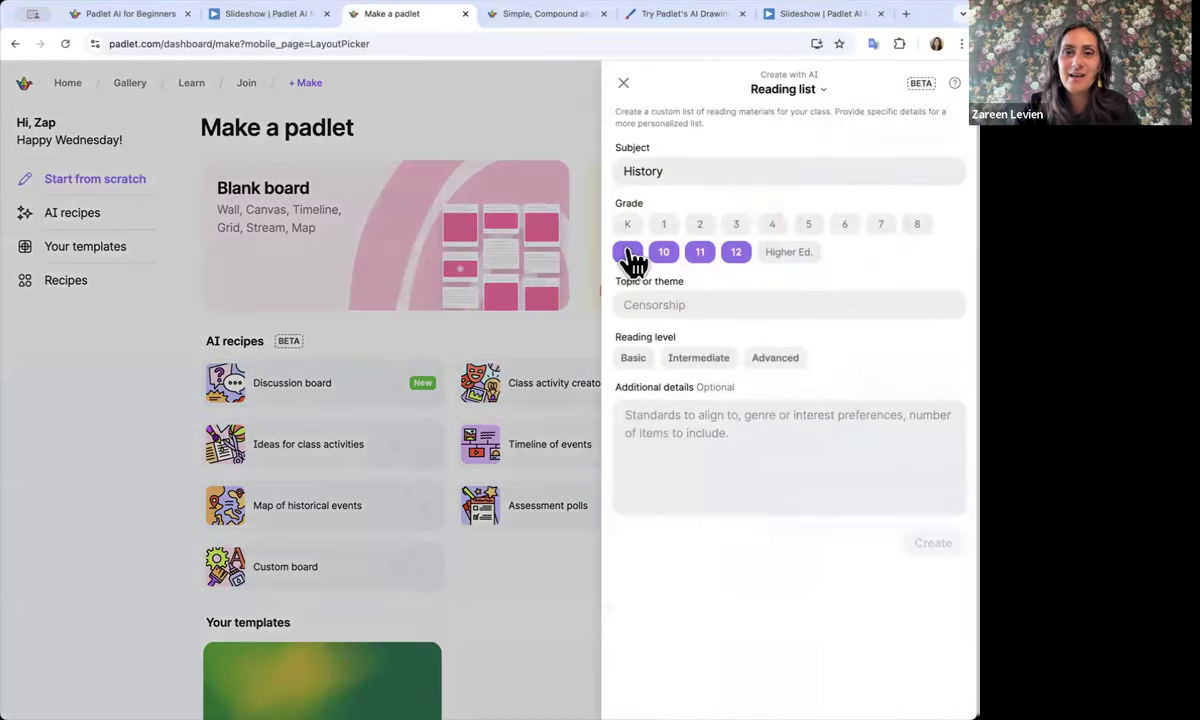
pyautogui.click(845, 226)
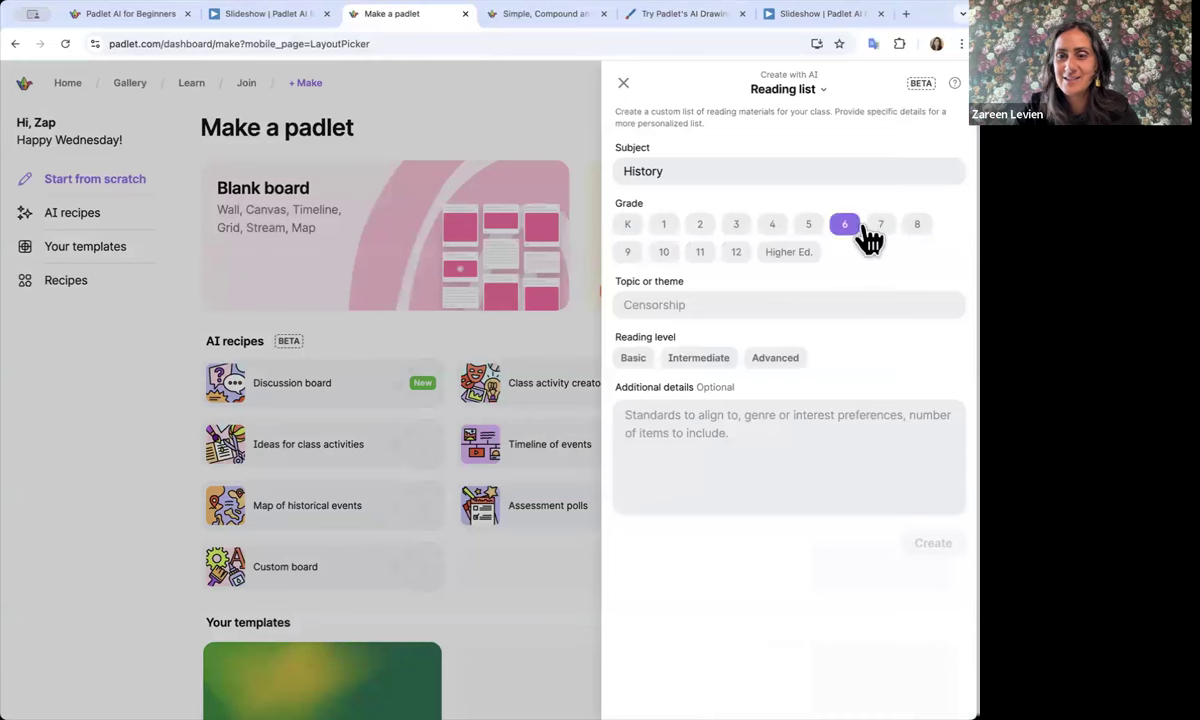
pyautogui.click(914, 225)
pyautogui.click(738, 170)
pyautogui.doubleClick(738, 170)
pyautogui.write('English Language Arts')
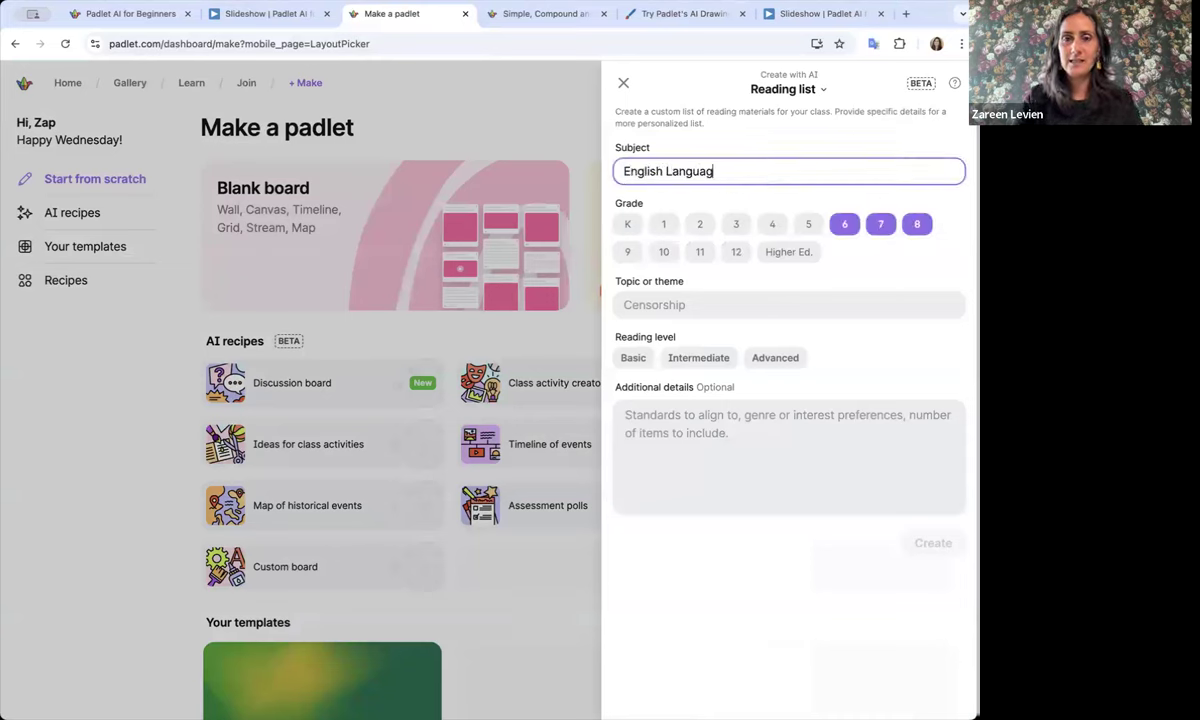
# Set topic Historical Fiction, reading level Intermediate and details "8 current historical fiction novels from diverse authors with discussion questions", and generate the reading list
pyautogui.click(692, 304)
pyautogui.write('Historical Fiction')
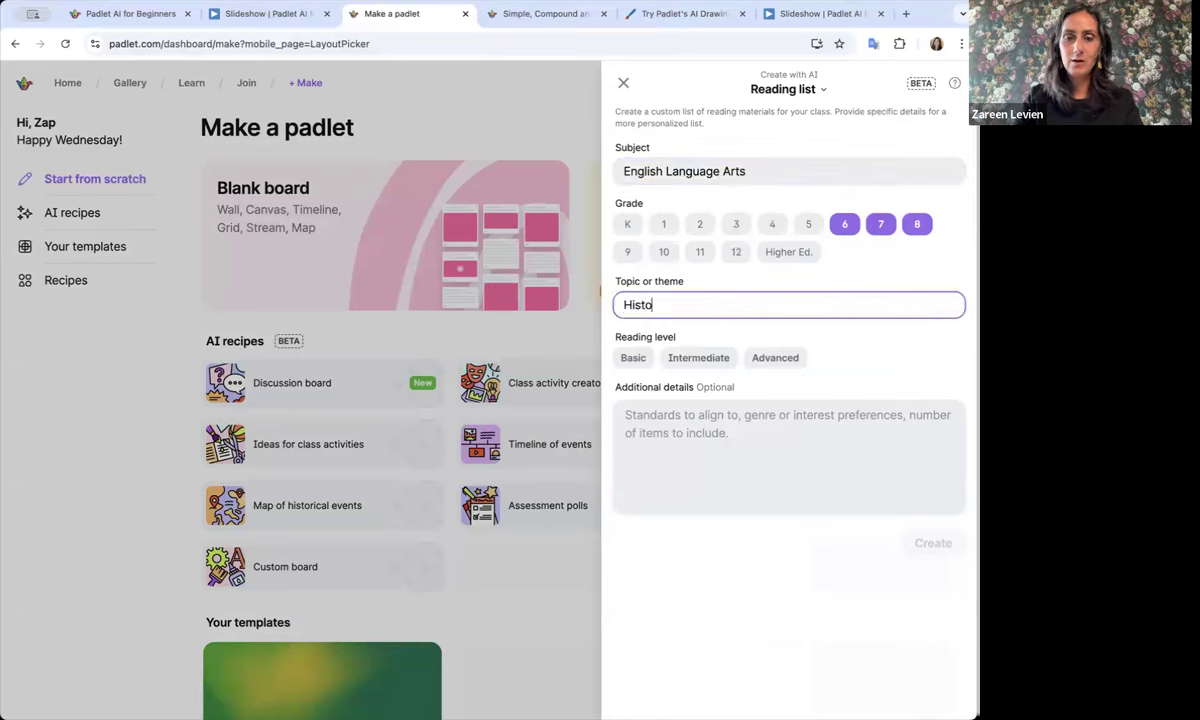
pyautogui.click(705, 360)
pyautogui.click(688, 428)
pyautogui.write('8 current historical fiction novels from diverse authors with discussion questions')
pyautogui.press('BackSpace')
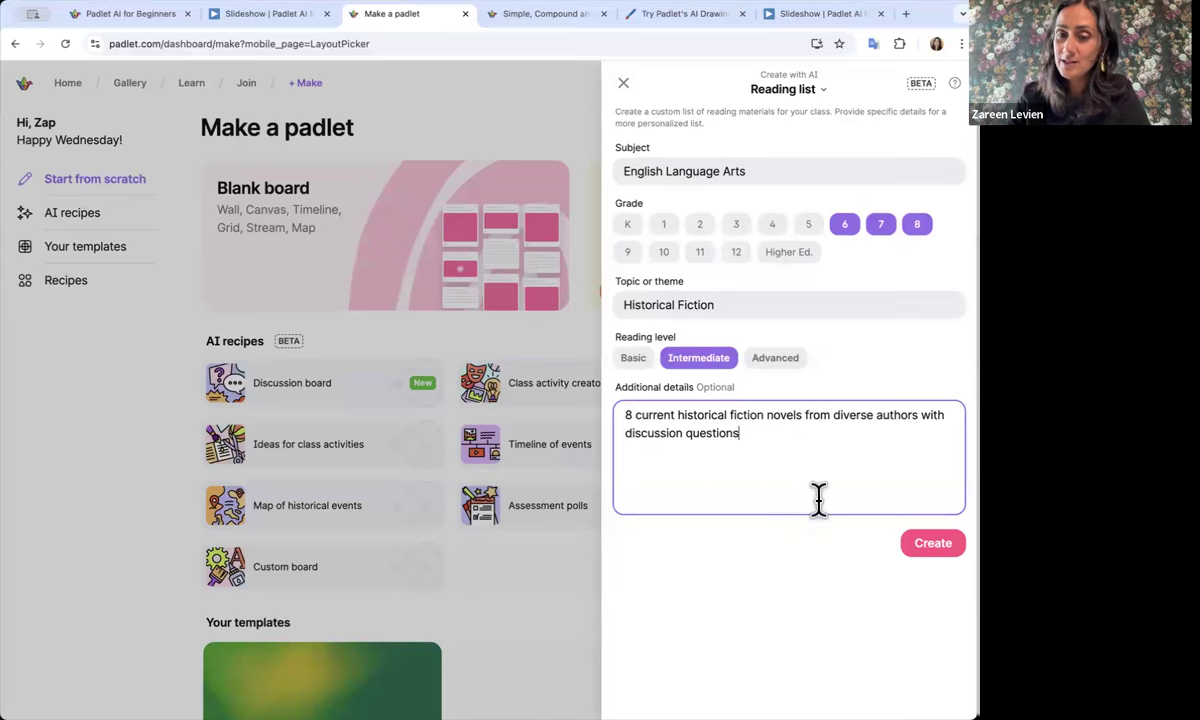
pyautogui.click(932, 543)
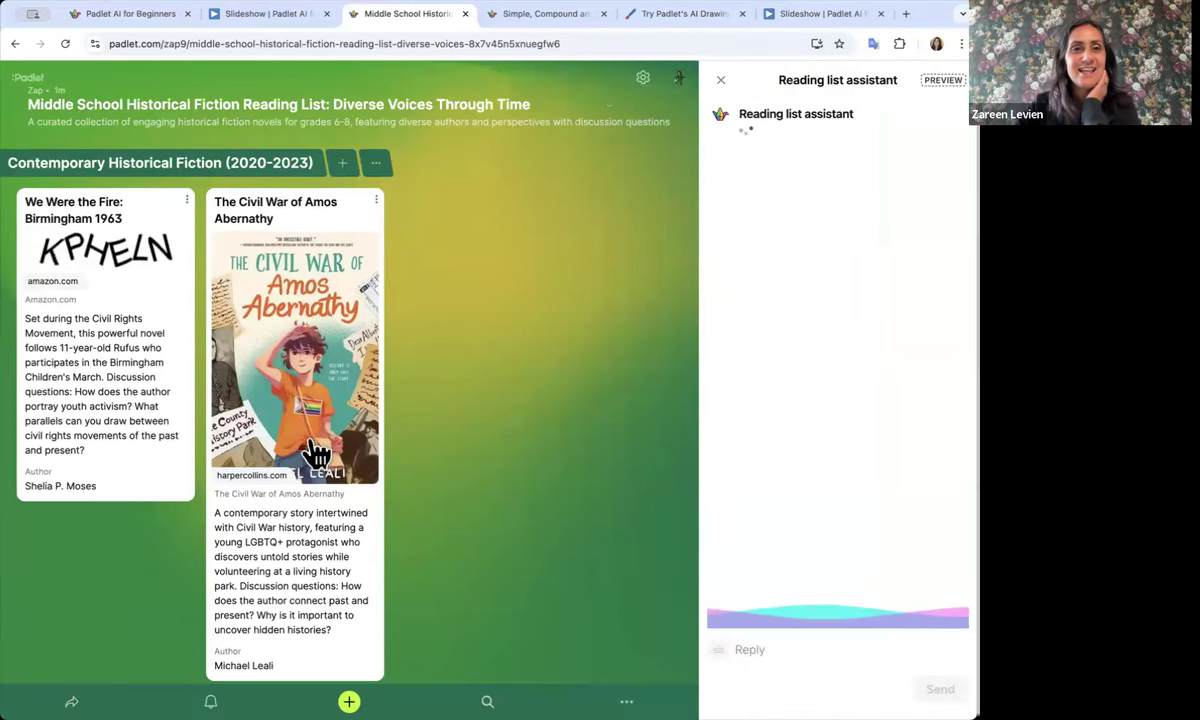
# Look through the generated reading list board, examining the book posts and discussion questions in each section
pyautogui.scroll(-2, 312, 444)
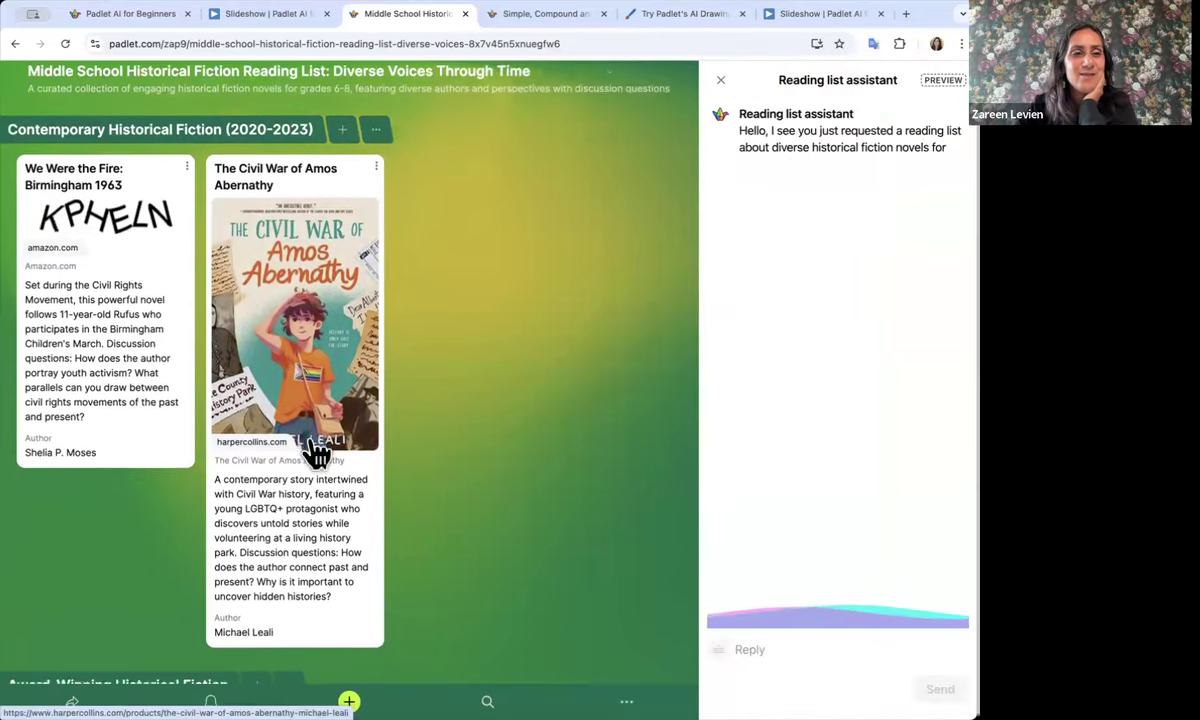
pyautogui.scroll(-2, 312, 455)
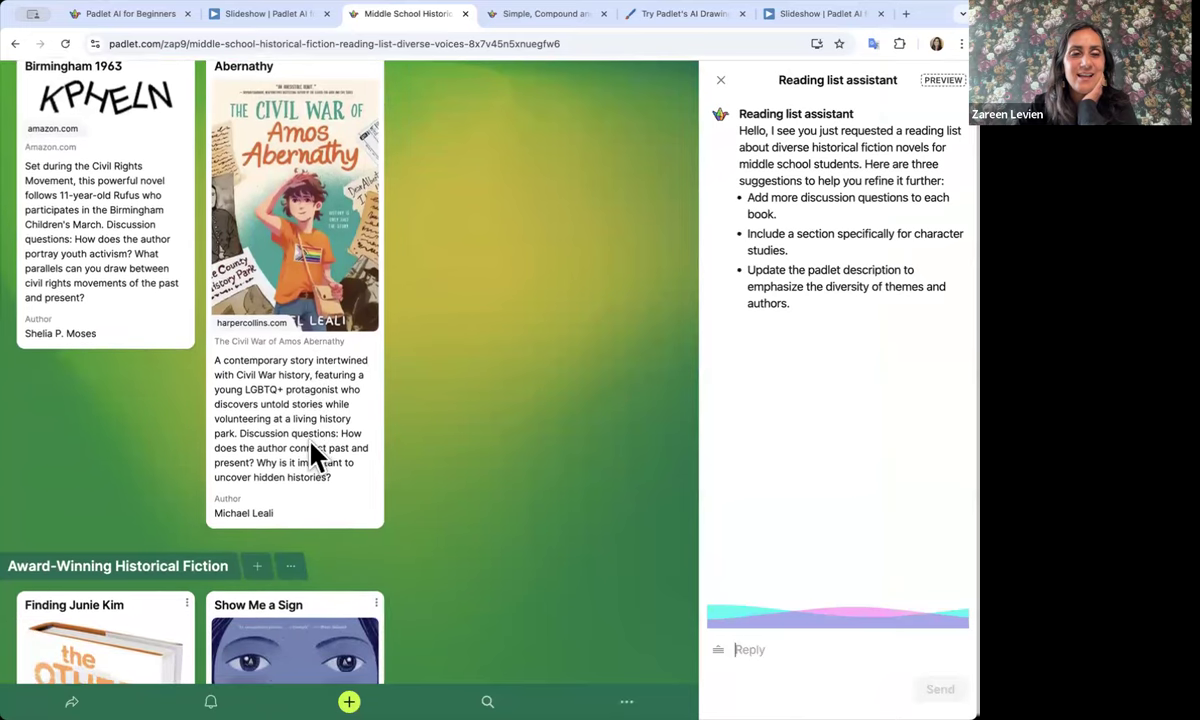
pyautogui.scroll(-3, 312, 455)
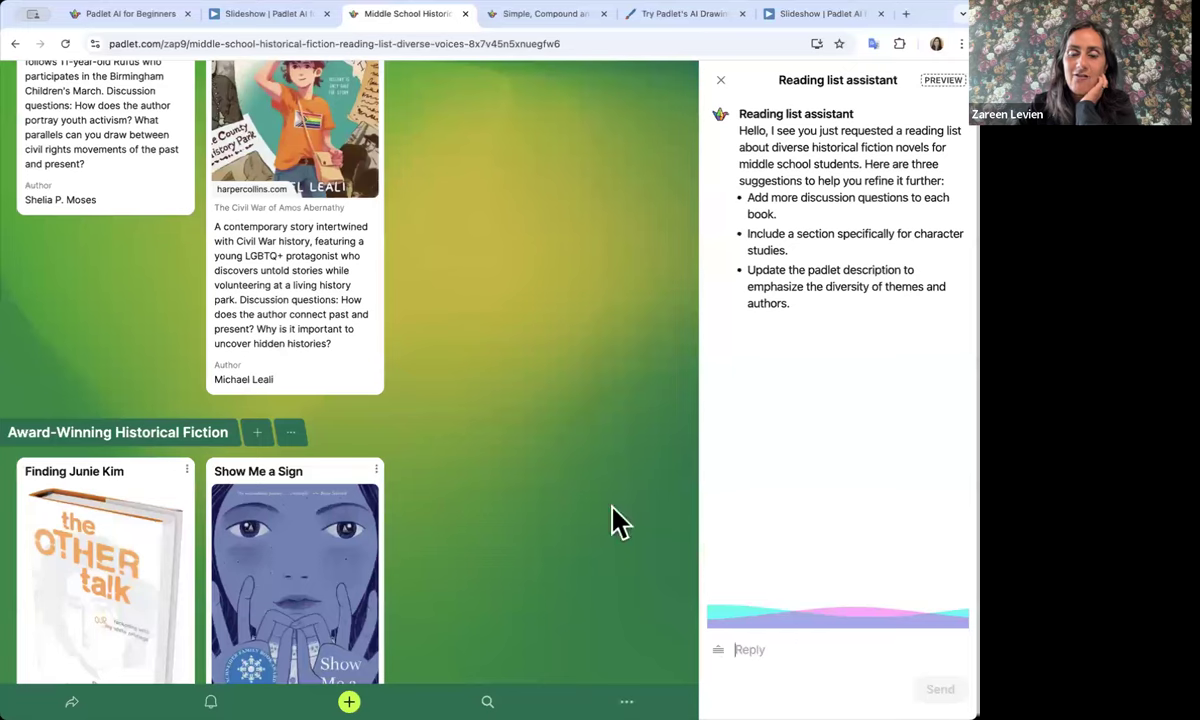
pyautogui.scroll(-3, 472, 528)
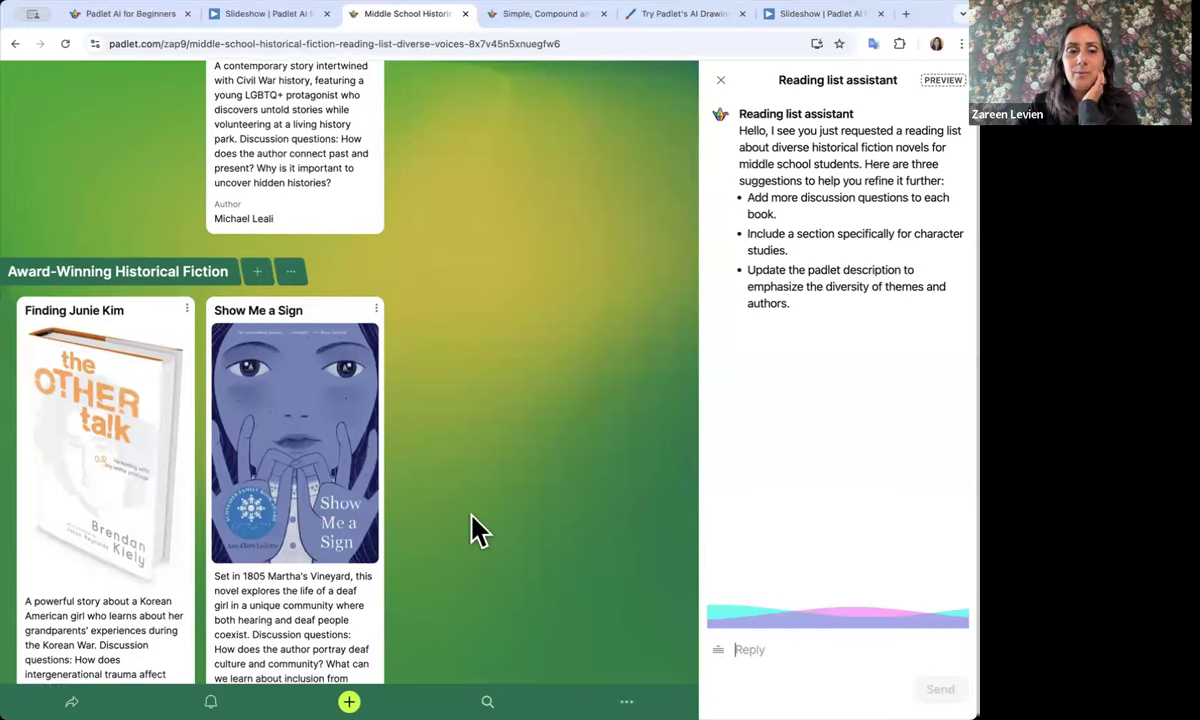
pyautogui.scroll(-5, 472, 528)
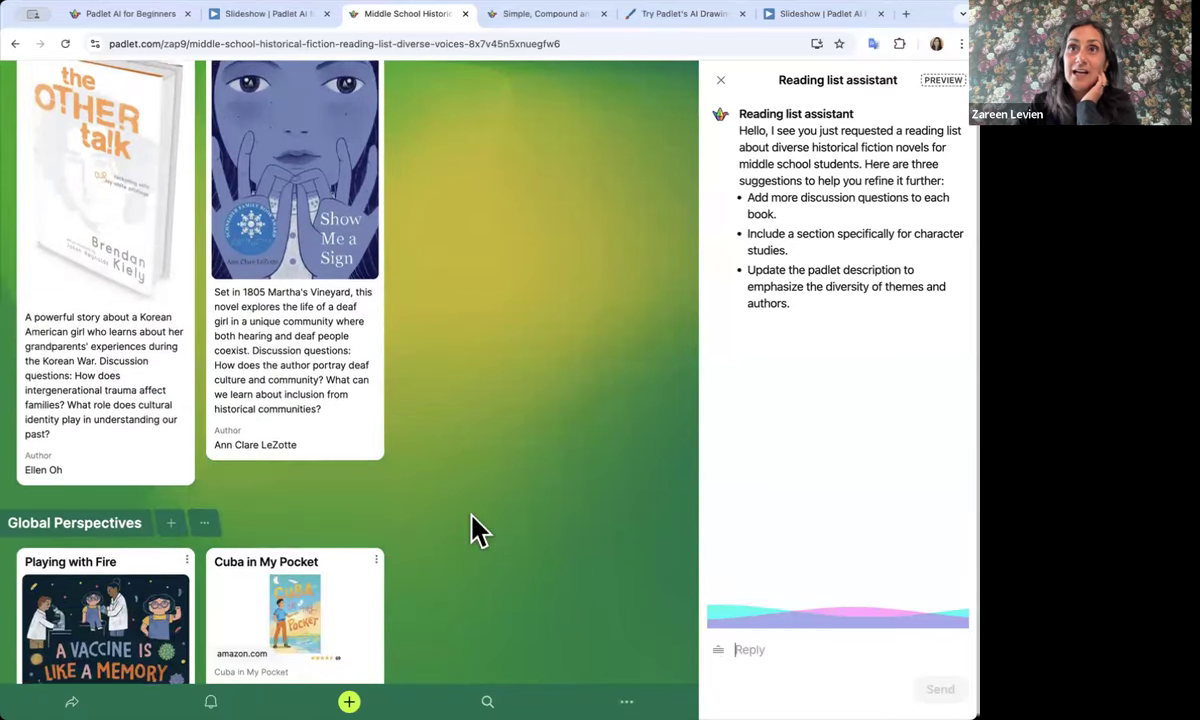
pyautogui.scroll(-4, 472, 528)
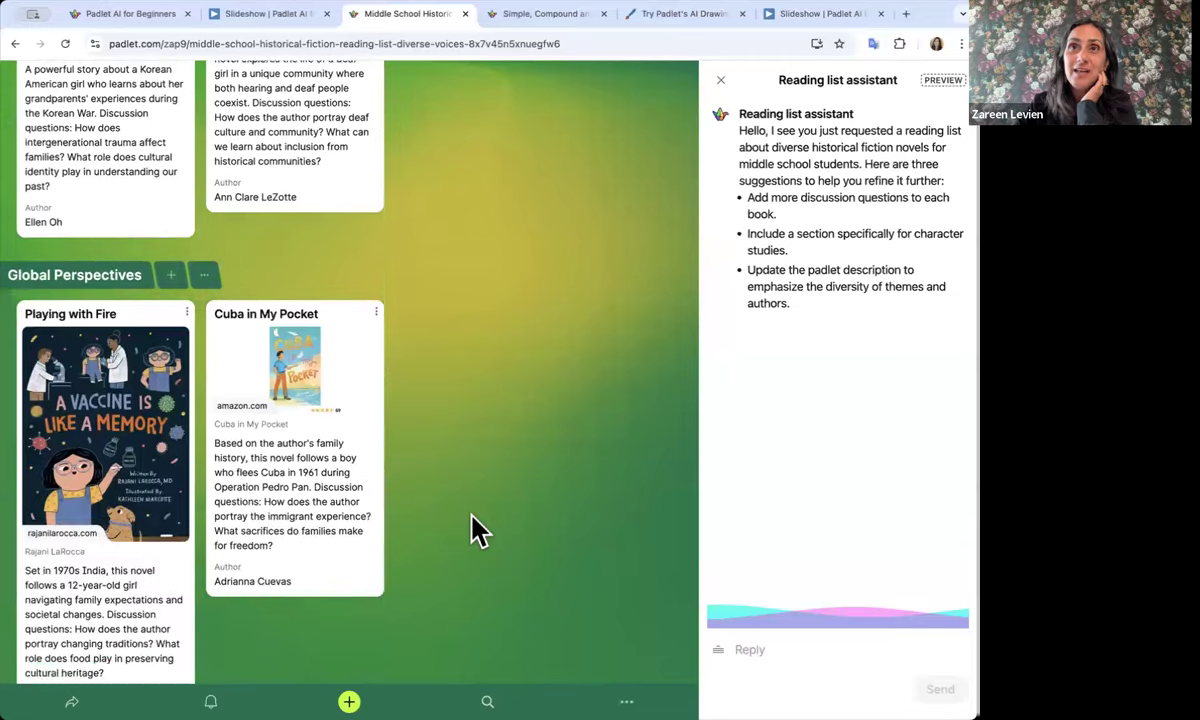
pyautogui.scroll(-5, 472, 528)
pyautogui.scroll(15, 472, 528)
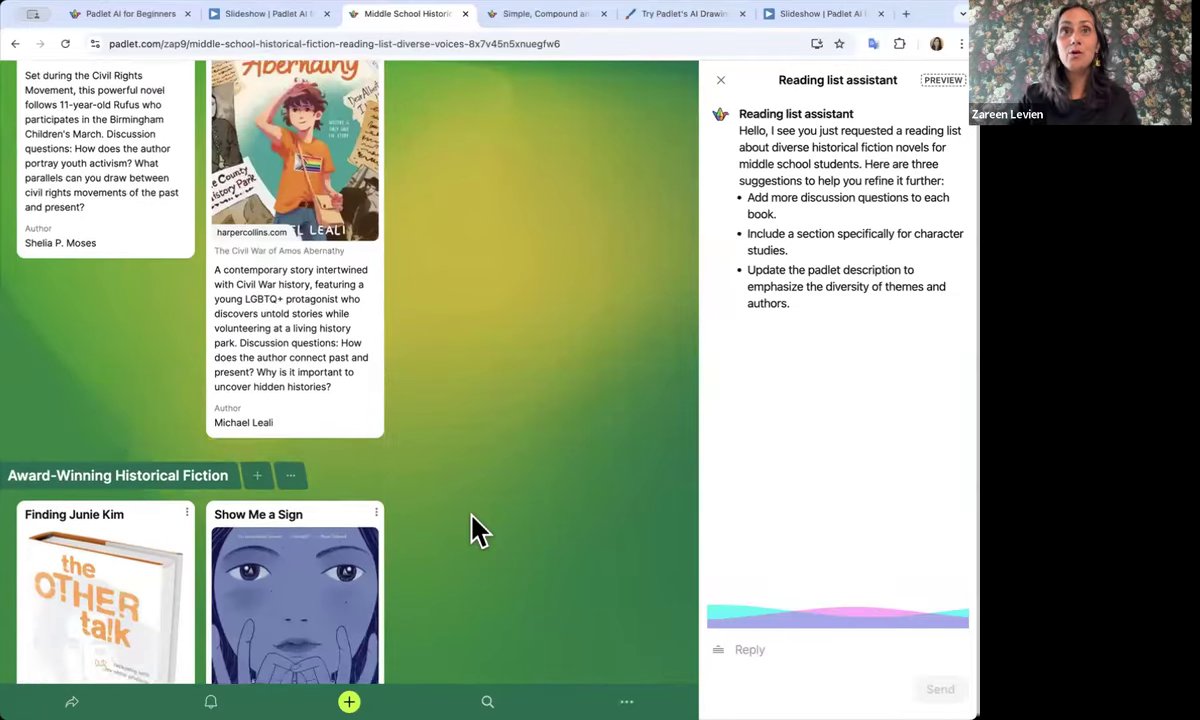
pyautogui.scroll(5, 472, 528)
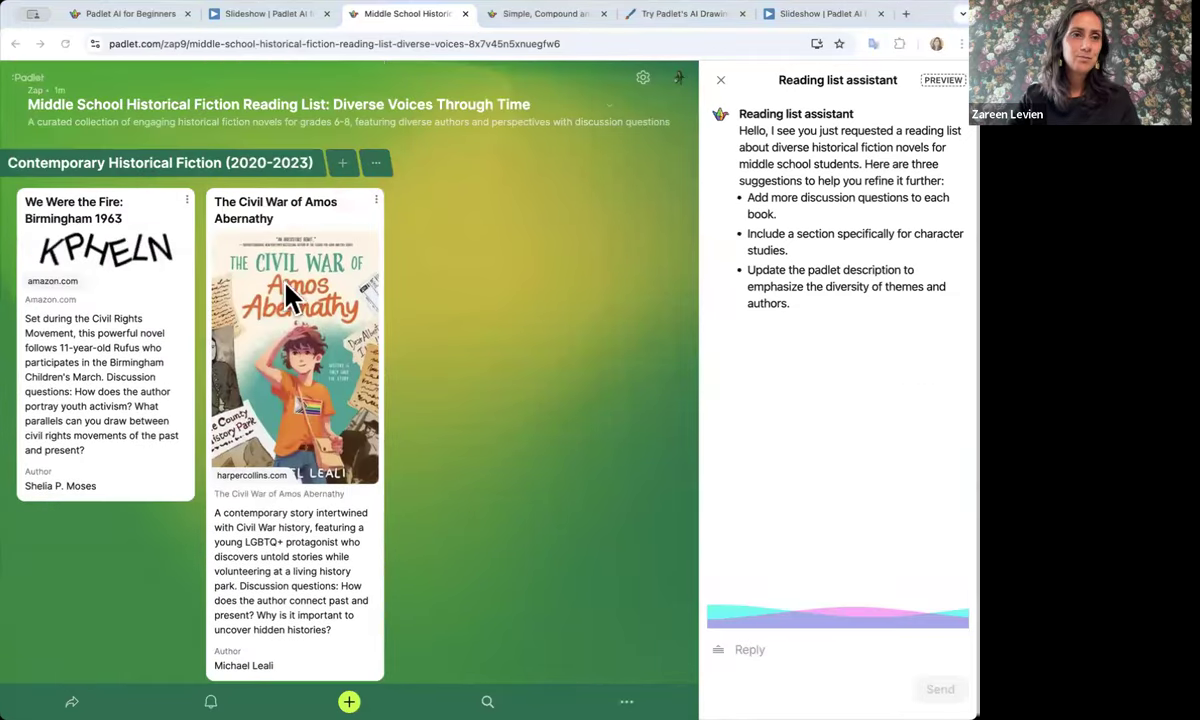
# Ask the Reading list assistant to "change the format to a wall without sections" and check the rearranged posts
pyautogui.scroll(-3, 287, 354)
pyautogui.scroll(-10, 288, 352)
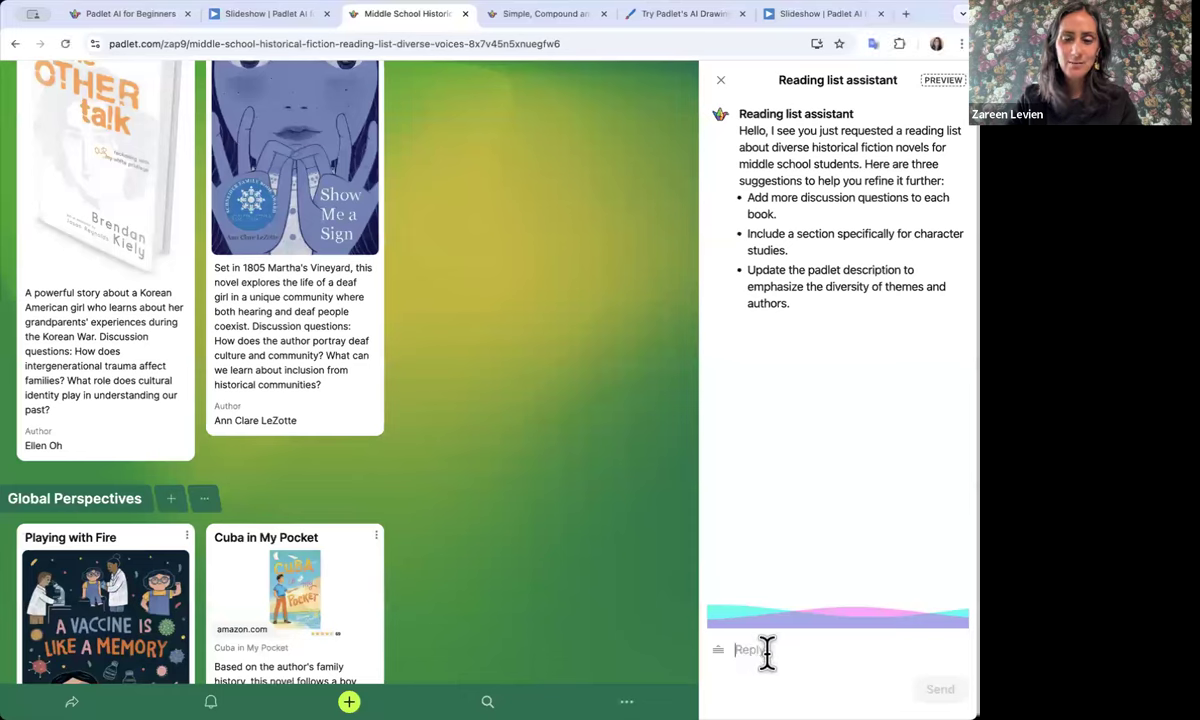
pyautogui.write('change the format to a wall without sections')
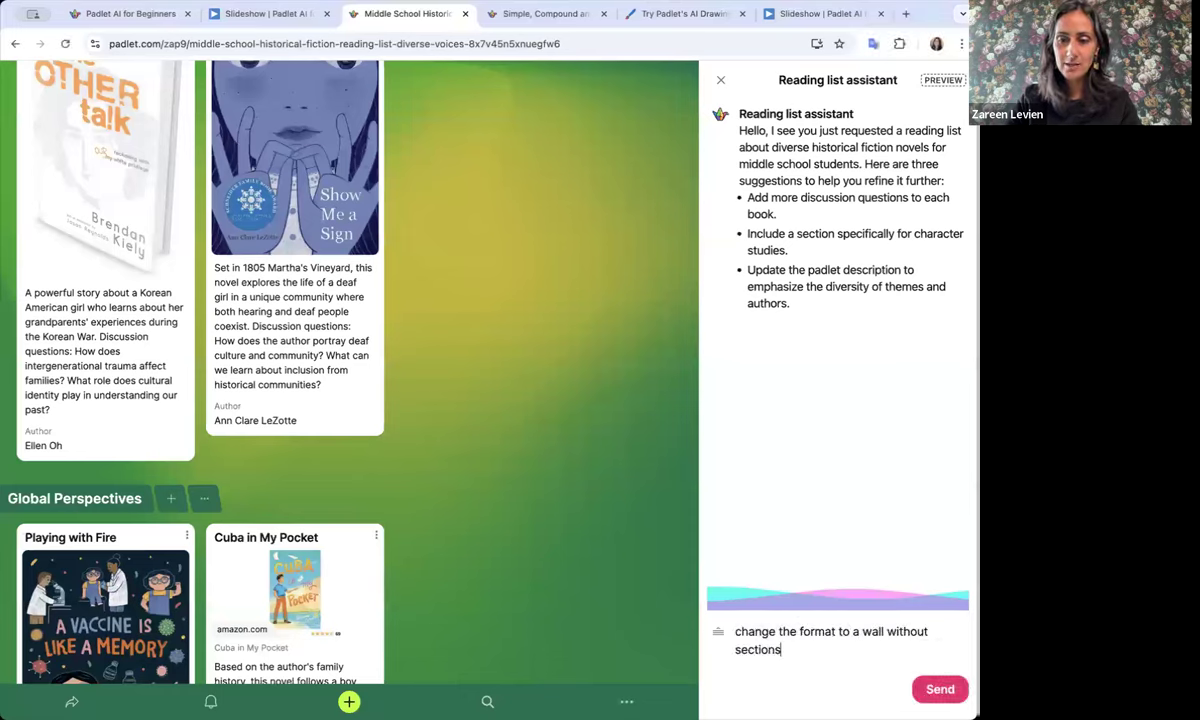
pyautogui.press('Return')
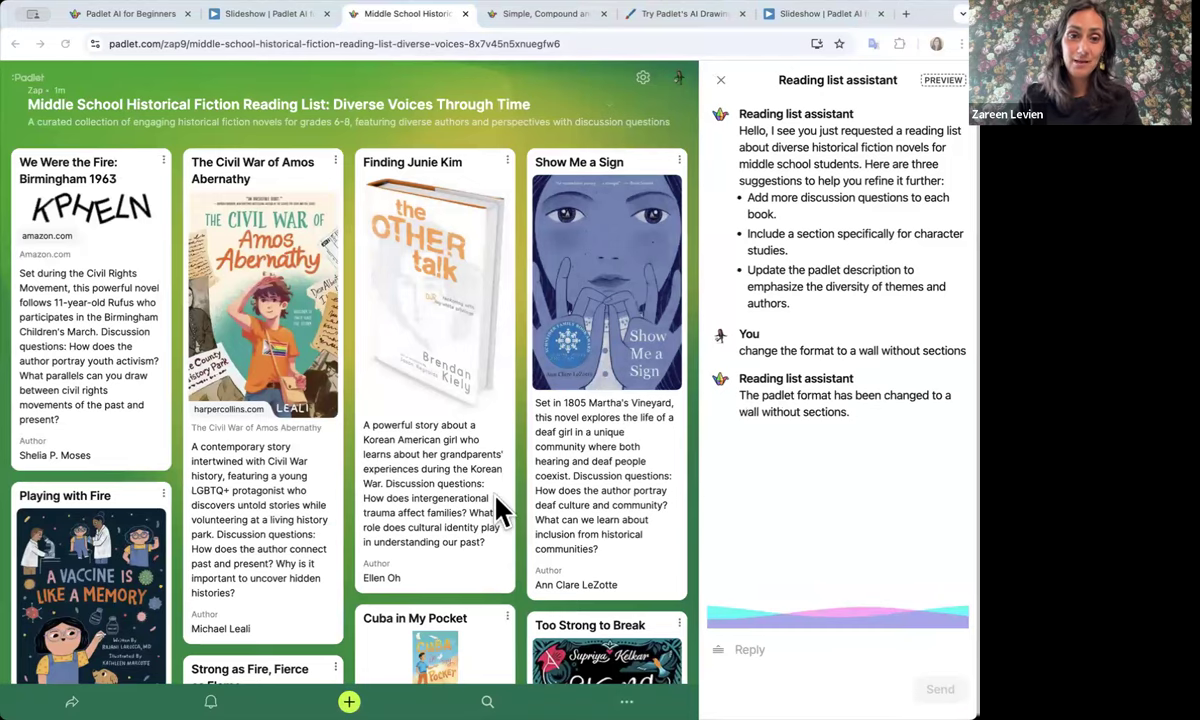
pyautogui.scroll(-4, 496, 498)
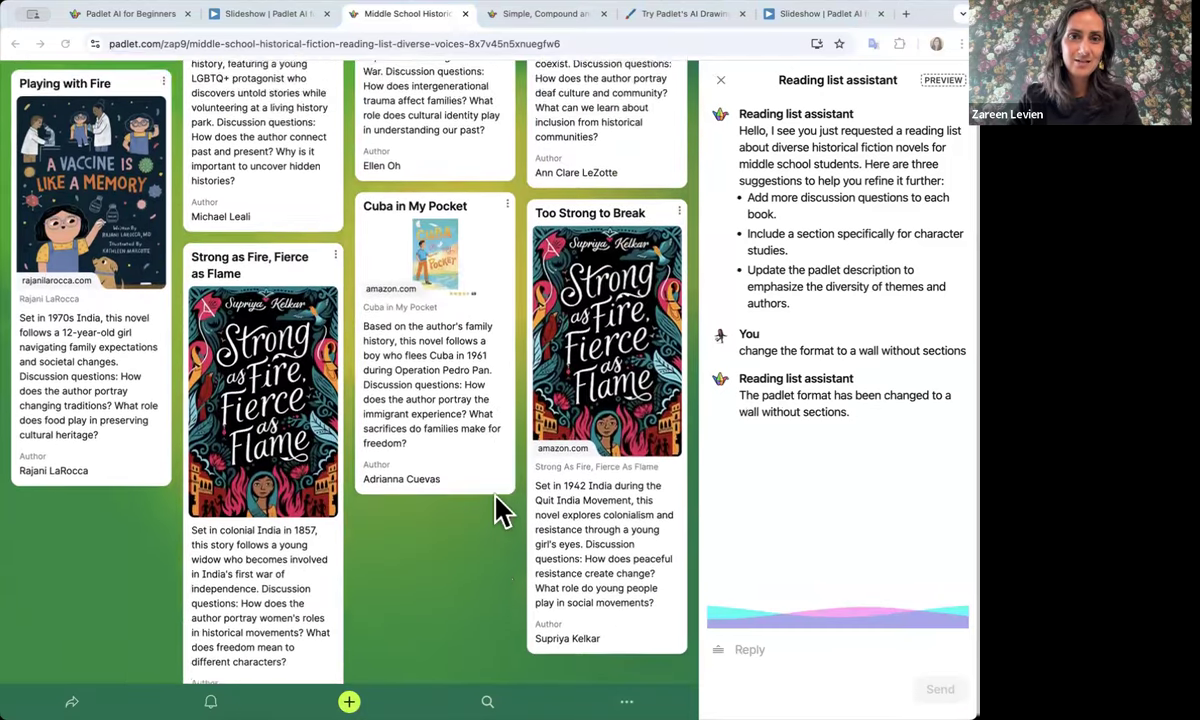
pyautogui.scroll(3, 498, 505)
# Ask the assistant to "add 3 additional historical fiction books with discussion questions" and review the added posts
pyautogui.click(758, 652)
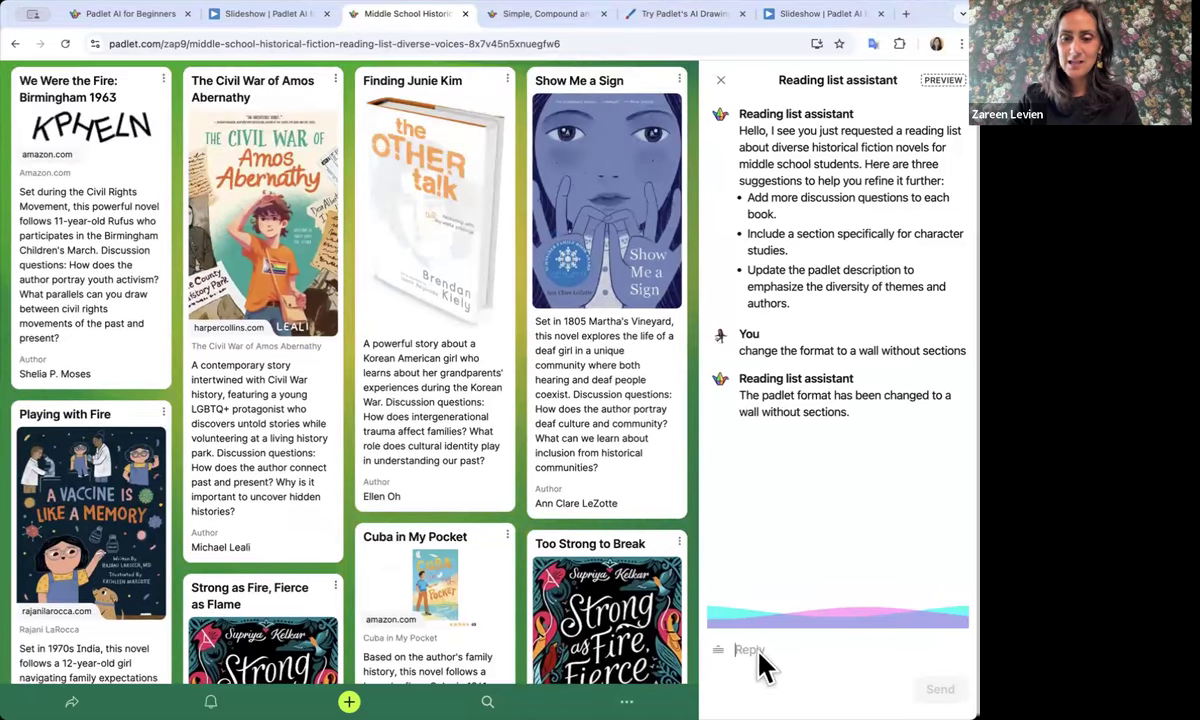
pyautogui.write('add 3 additional historical fiction books with discussion questions')
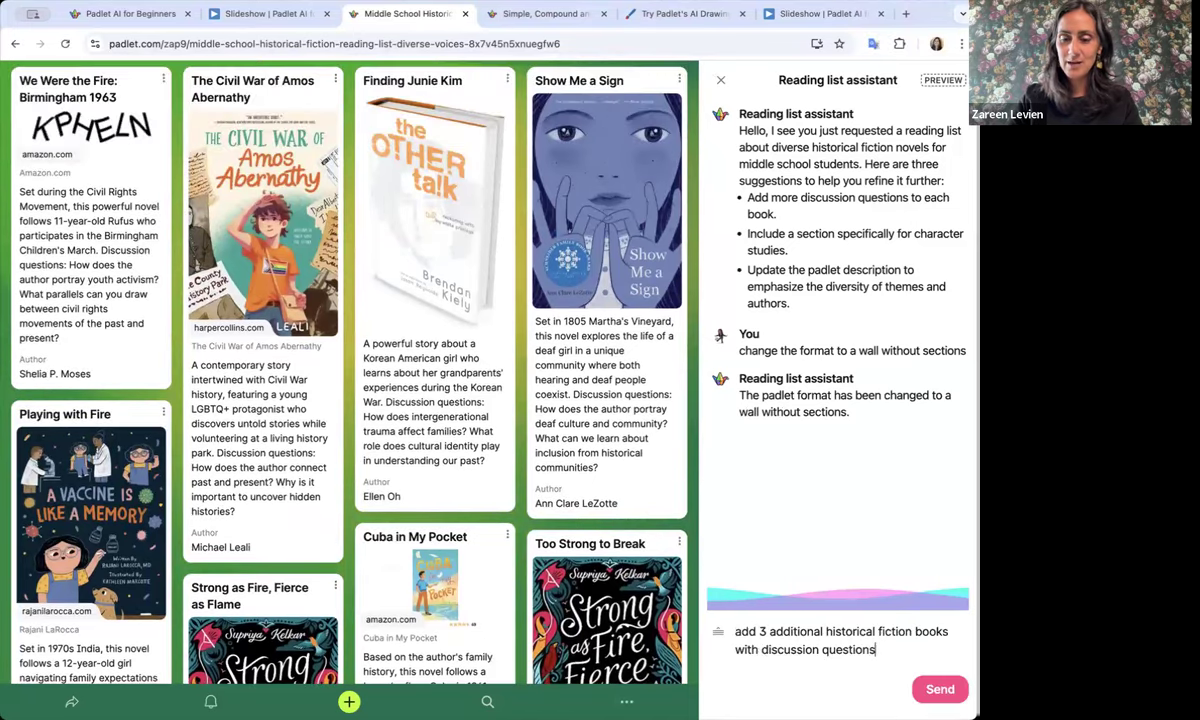
pyautogui.click(938, 688)
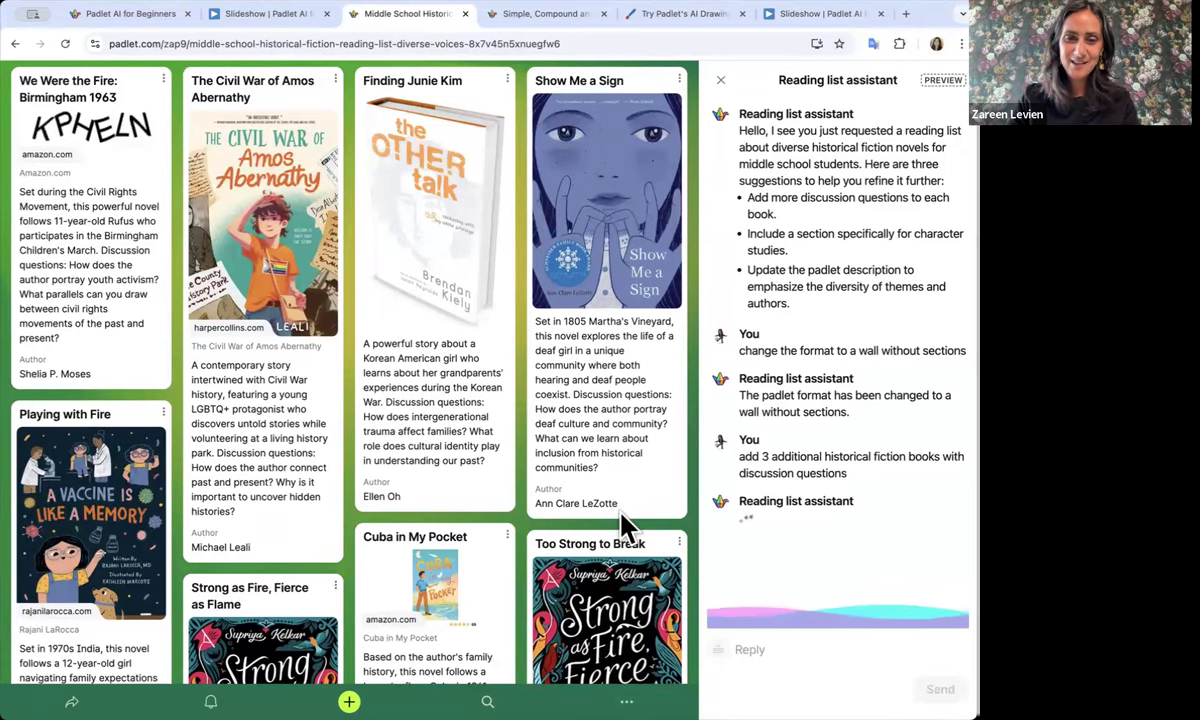
pyautogui.scroll(-4, 621, 516)
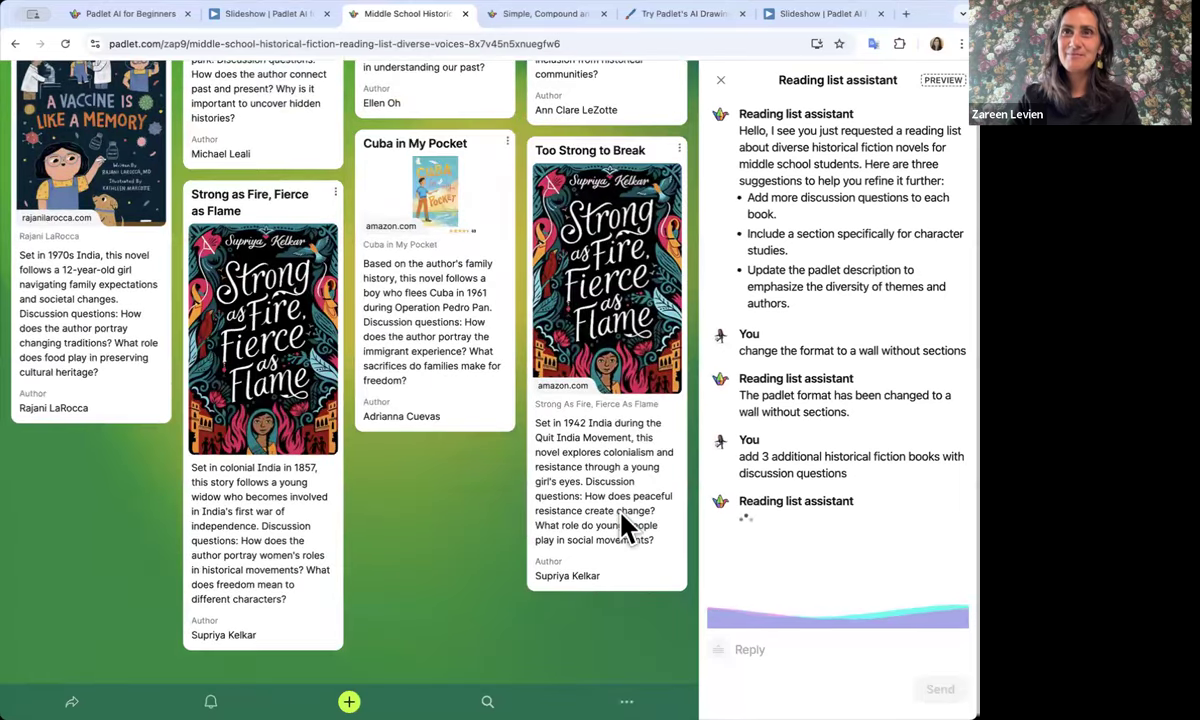
pyautogui.scroll(-2, 429, 416)
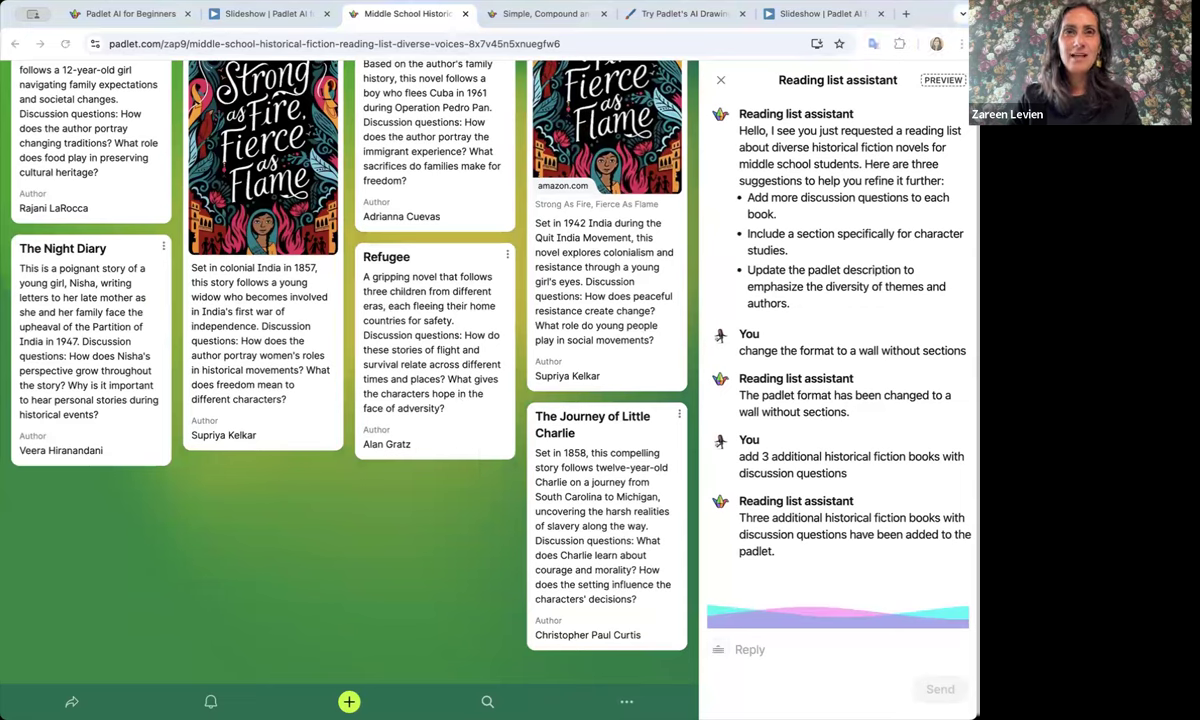
pyautogui.scroll(6, 280, 262)
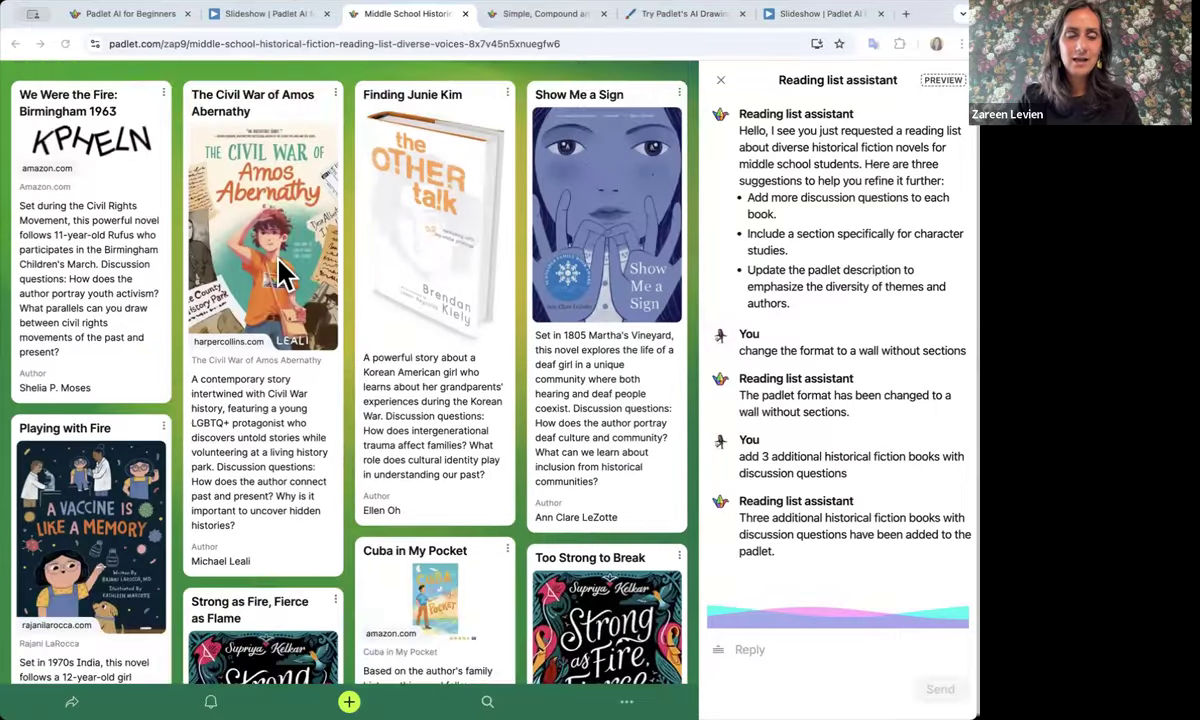
pyautogui.scroll(1, 285, 270)
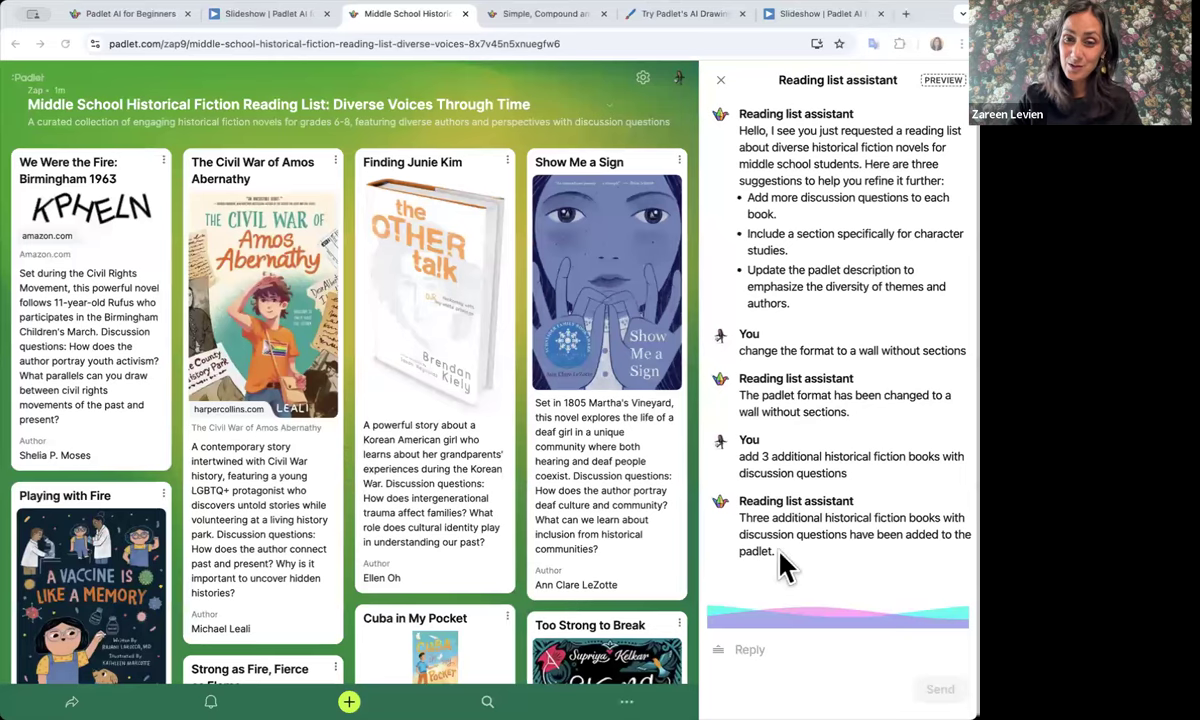
# Send the assistant the request "Turn on comments" for the reading list board
pyautogui.click(758, 653)
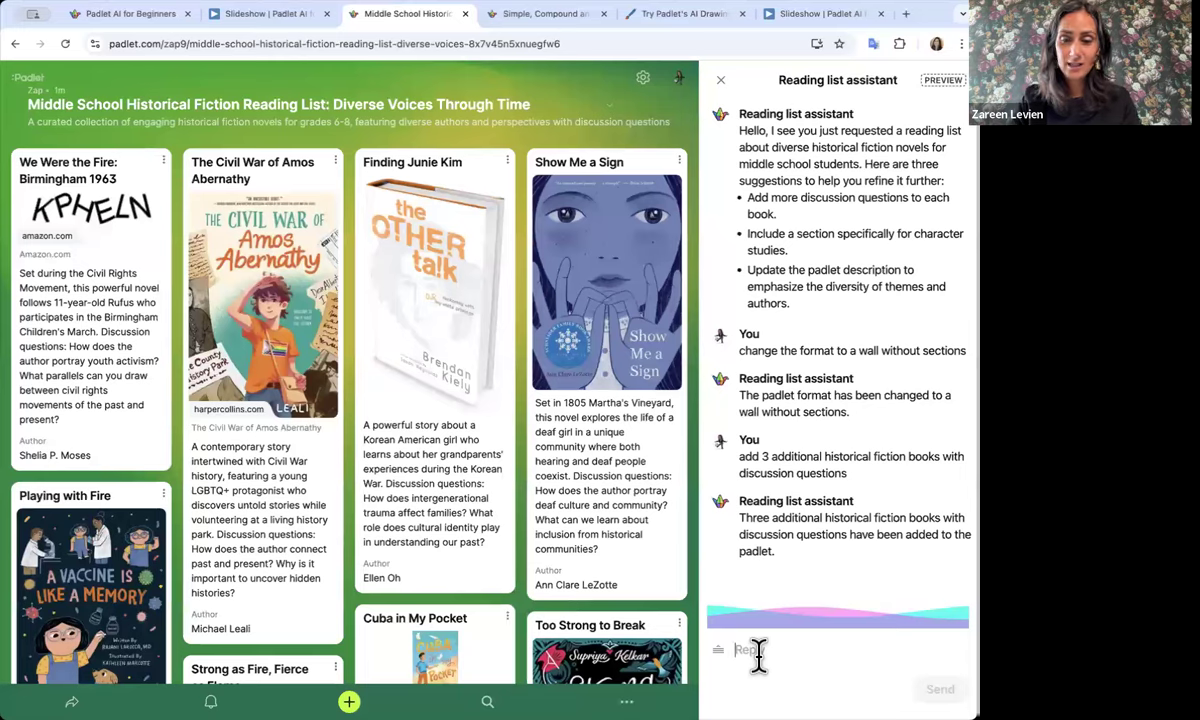
pyautogui.write('Turn on comments')
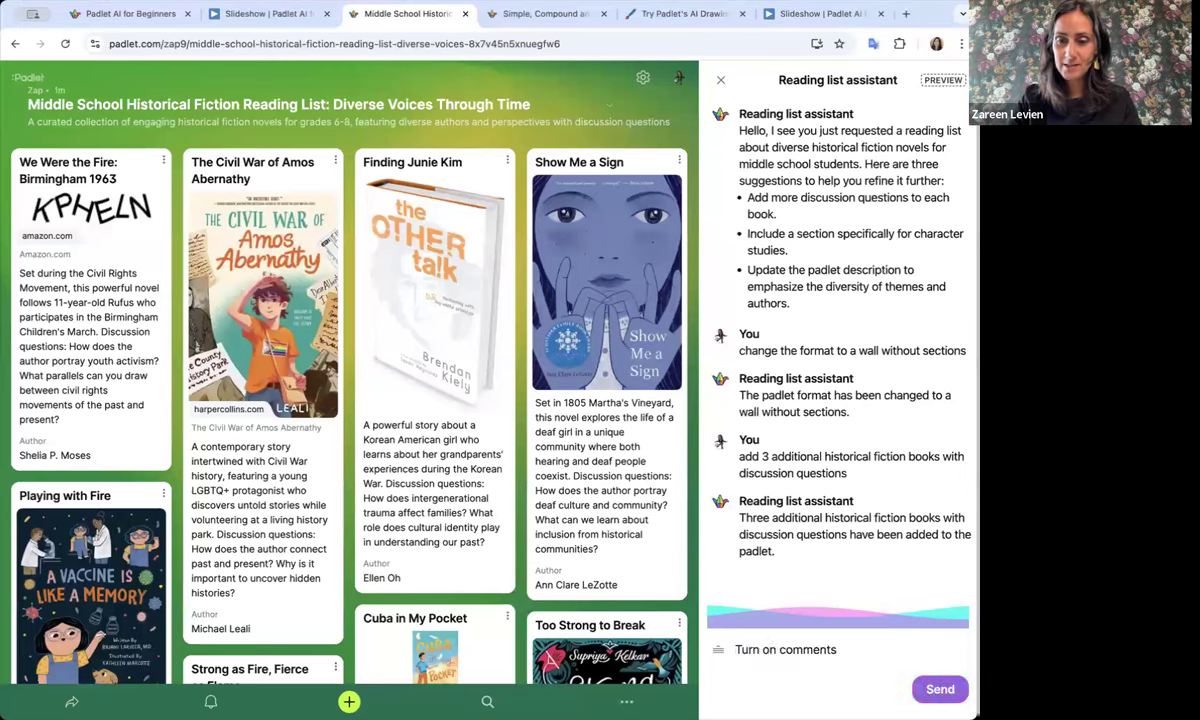
pyautogui.press('Return')
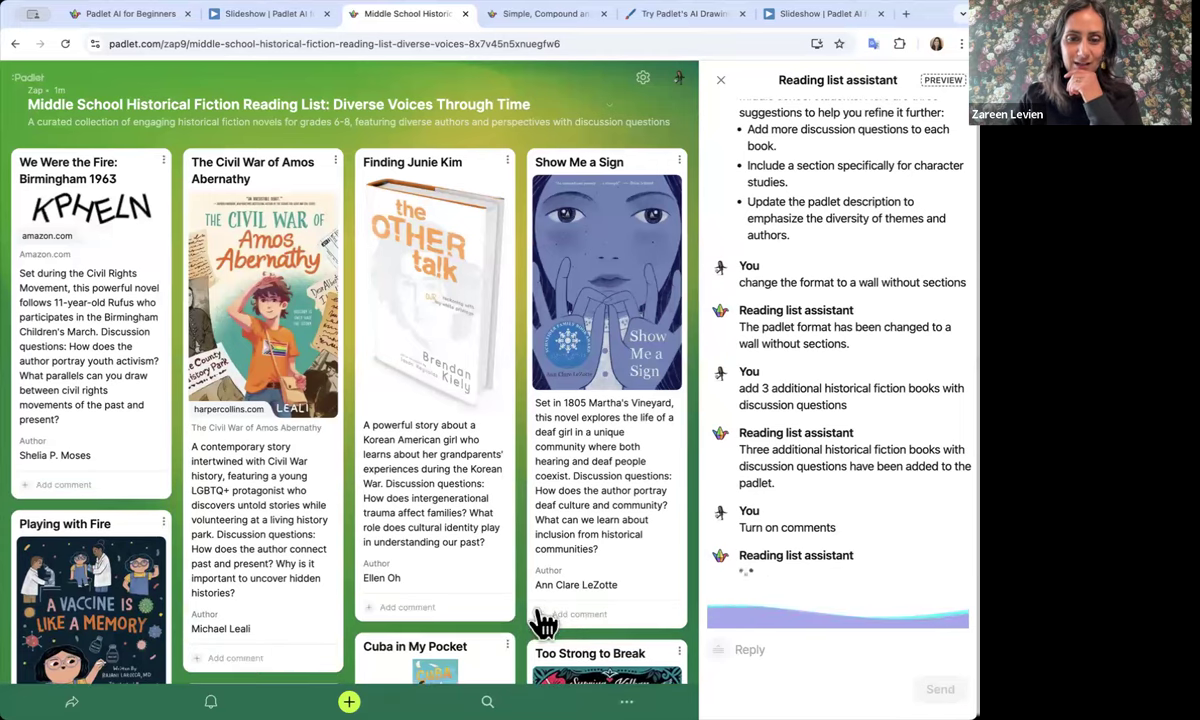
# Post the comment "This is a great book" on the Show Me a Sign post and close the Reading list assistant
pyautogui.click(566, 614)
pyautogui.write('This is great')
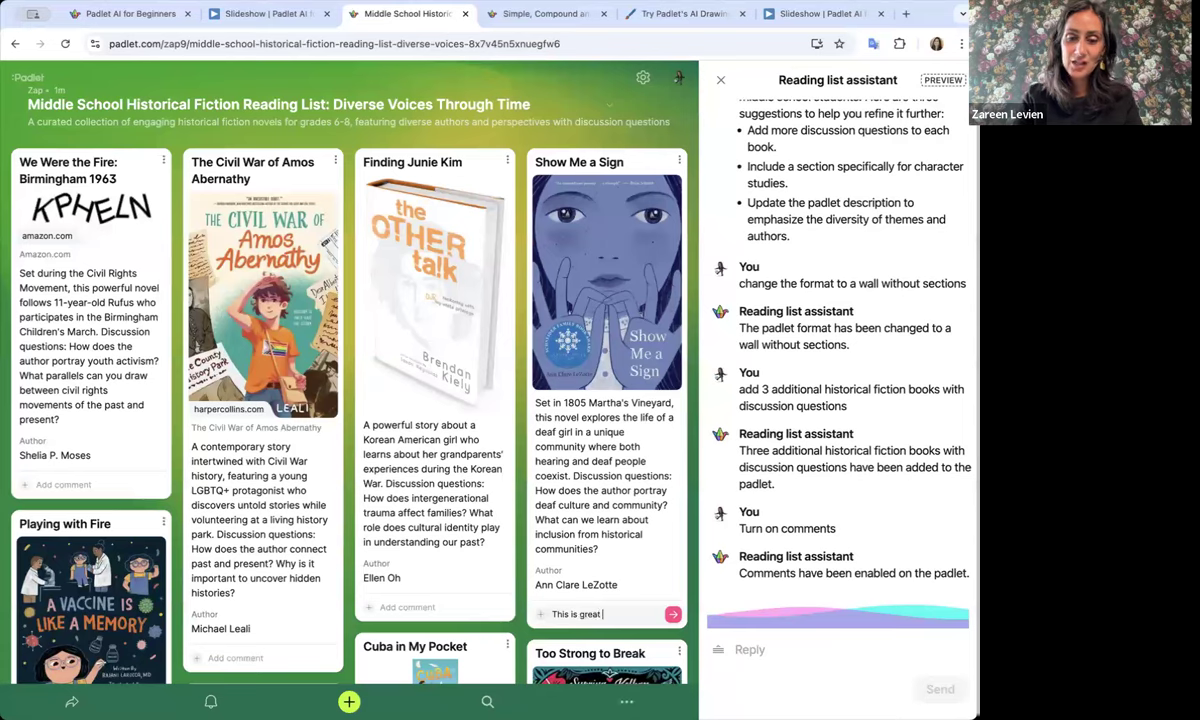
pyautogui.write(' book')
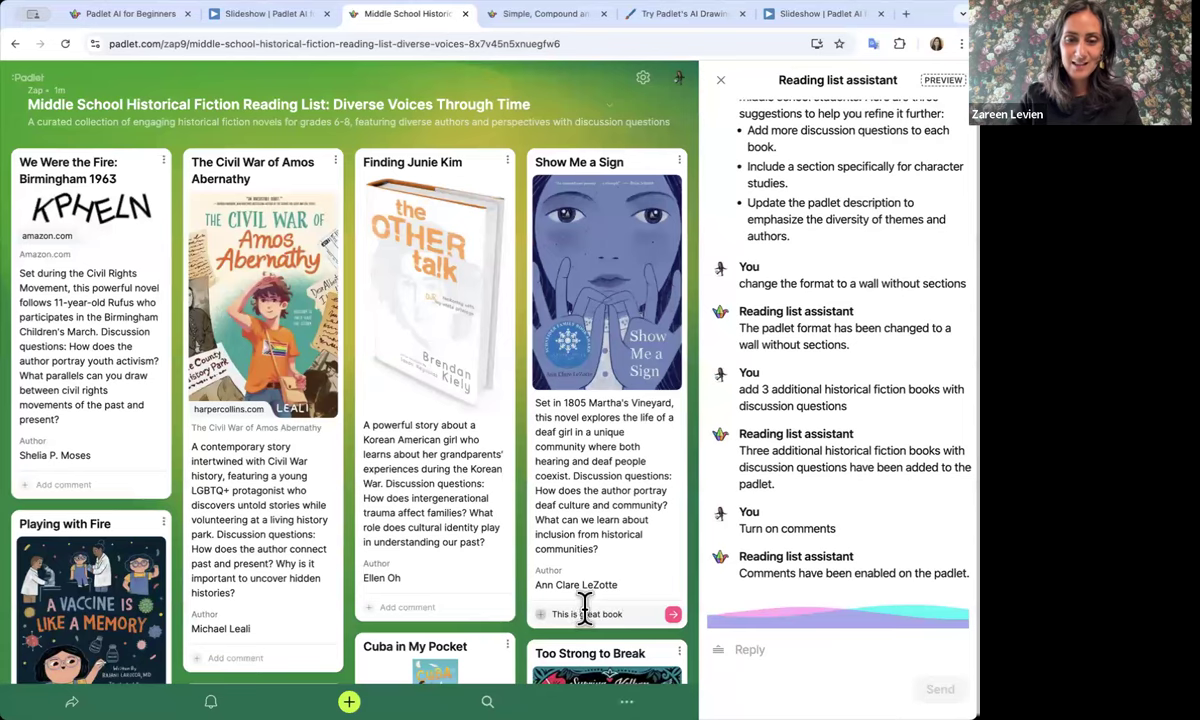
pyautogui.write('a')
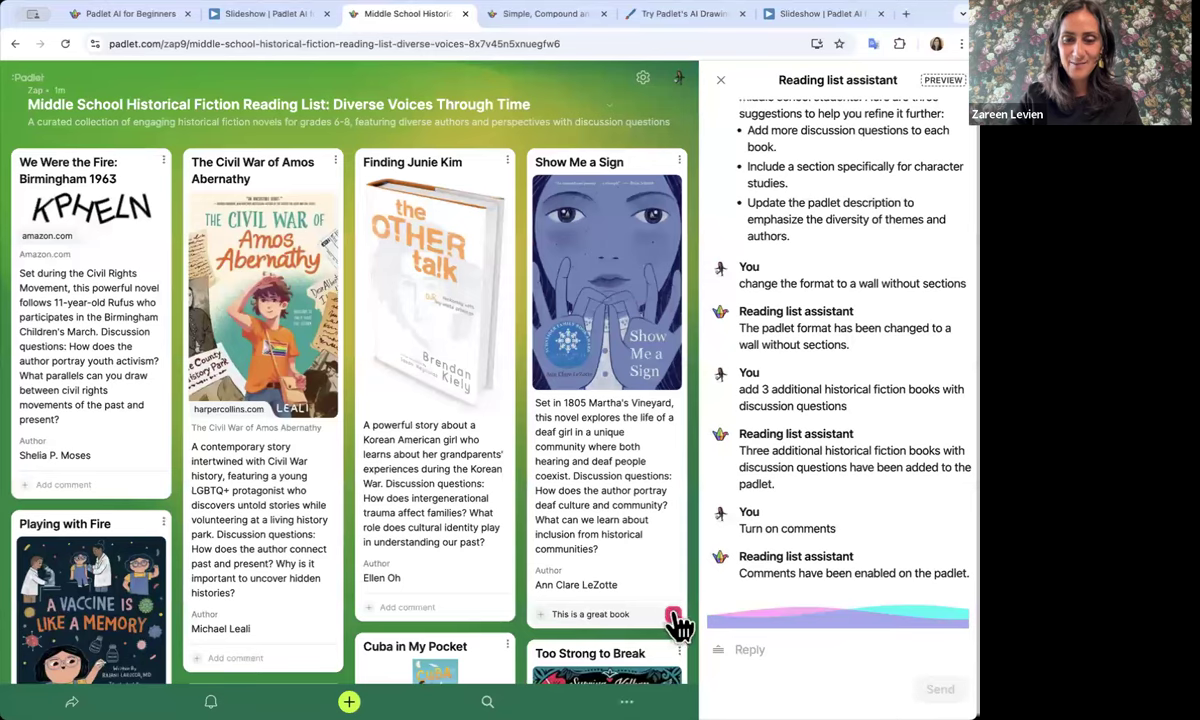
pyautogui.click(673, 614)
pyautogui.scroll(-2, 580, 603)
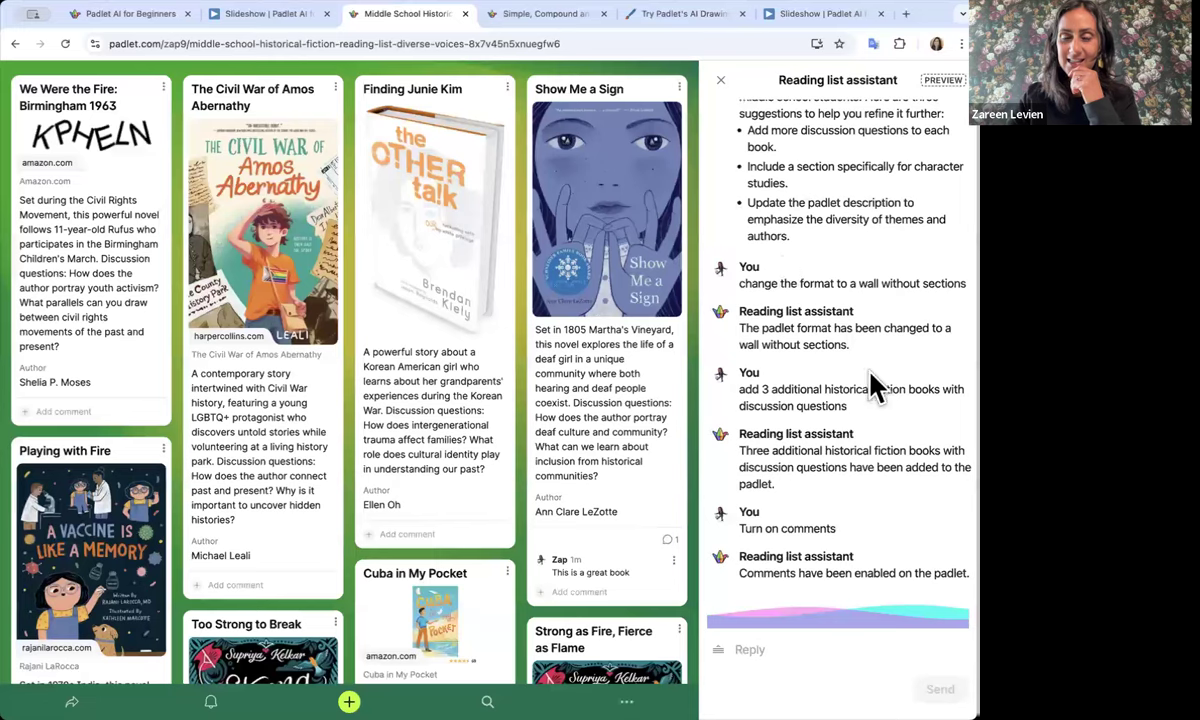
pyautogui.scroll(2, 872, 385)
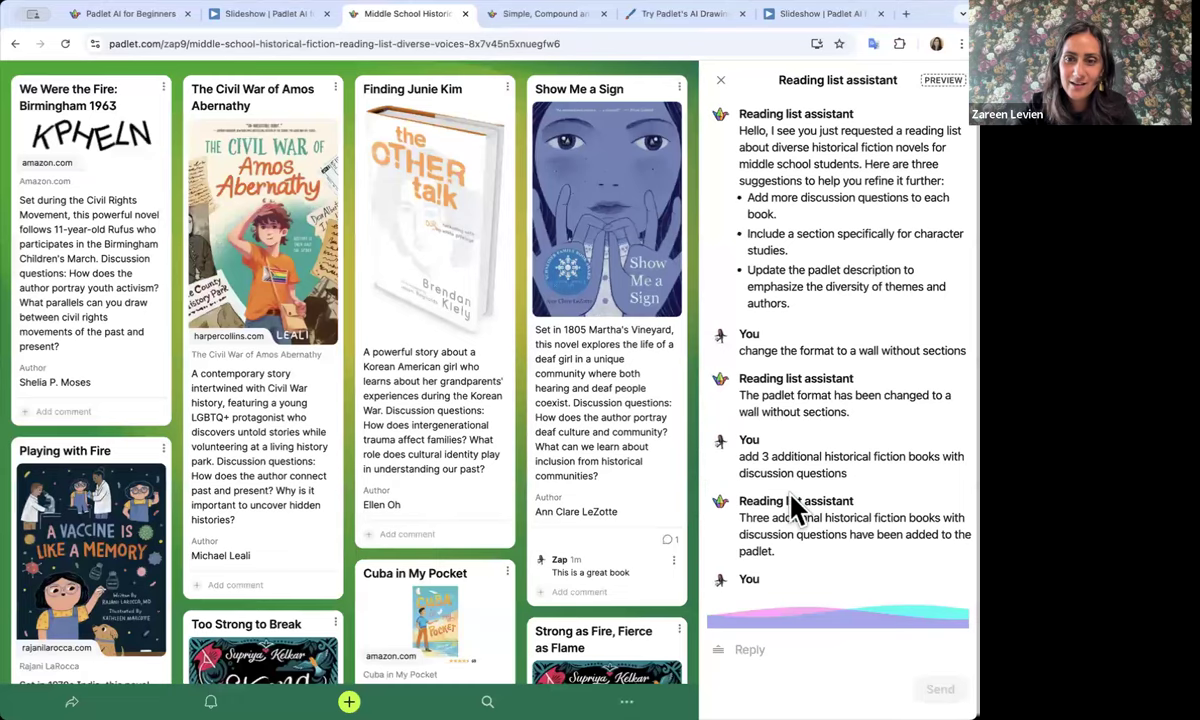
pyautogui.click(723, 90)
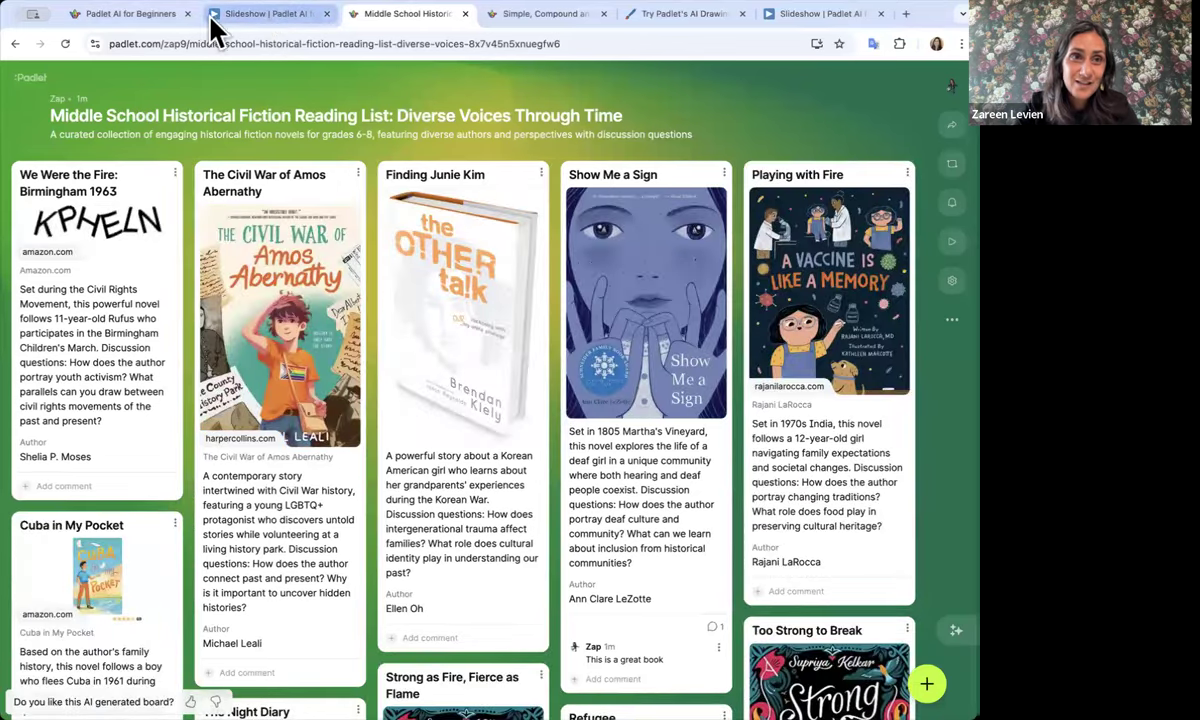
# Return to the Padlet AI for Beginners board and open the padlet.com/ZAPSchool/magic examples linked in the Create with AI post
pyautogui.click(138, 28)
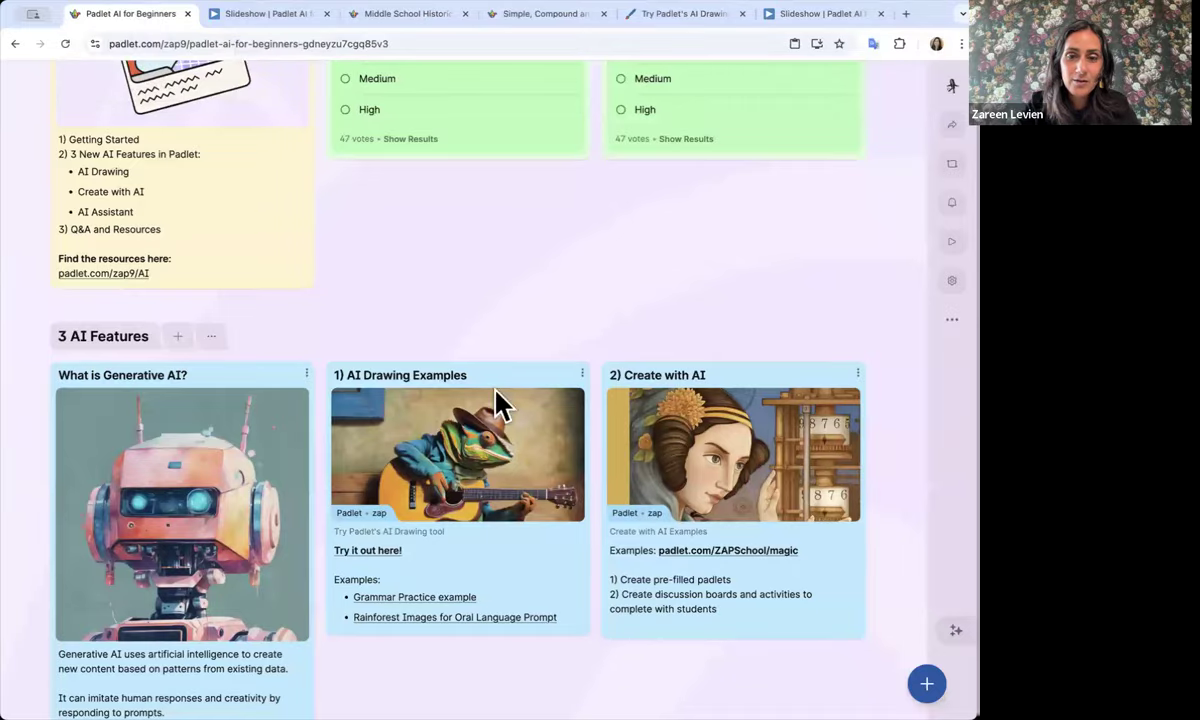
pyautogui.scroll(-2, 501, 405)
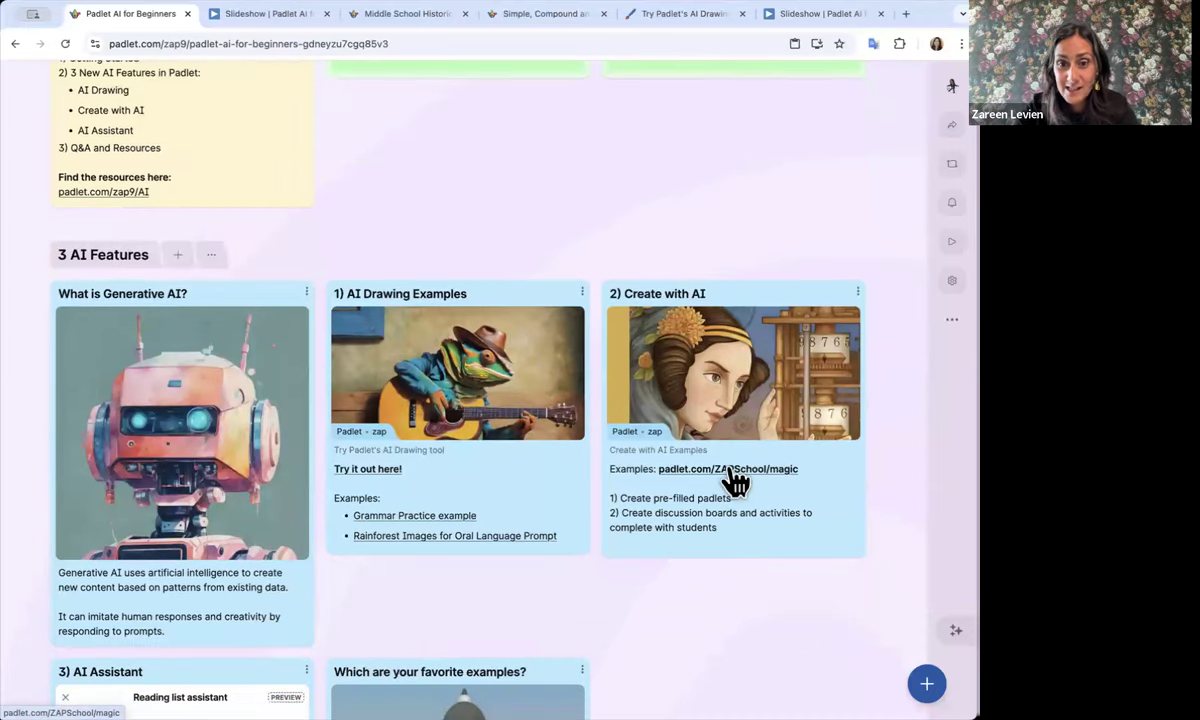
pyautogui.click(729, 470)
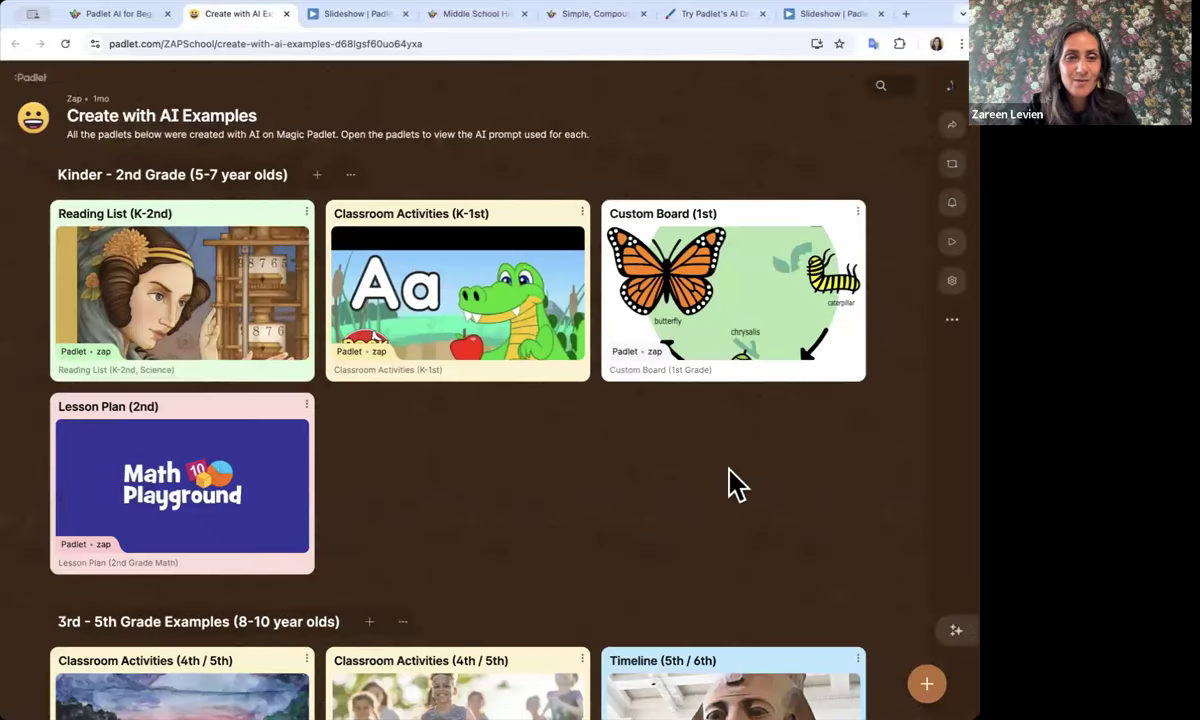
pyautogui.scroll(-3, 418, 537)
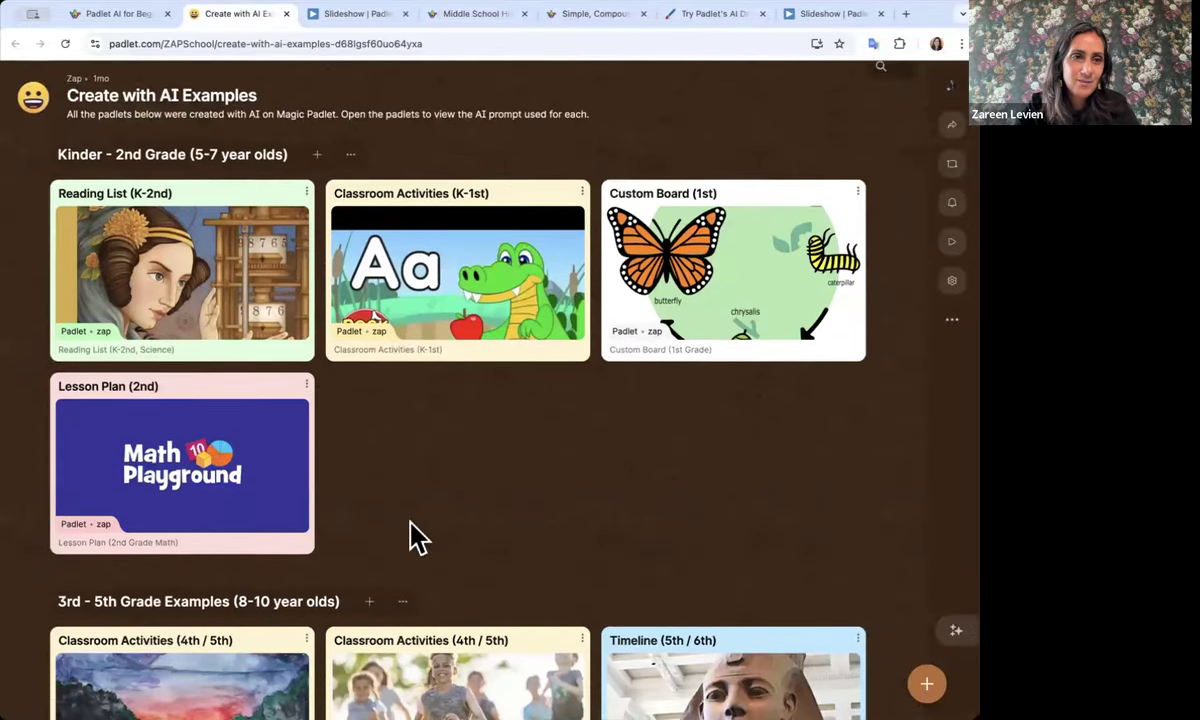
# Browse the Create with AI Examples board and open the Classroom Activities (K-1st) example
pyautogui.scroll(-6, 418, 537)
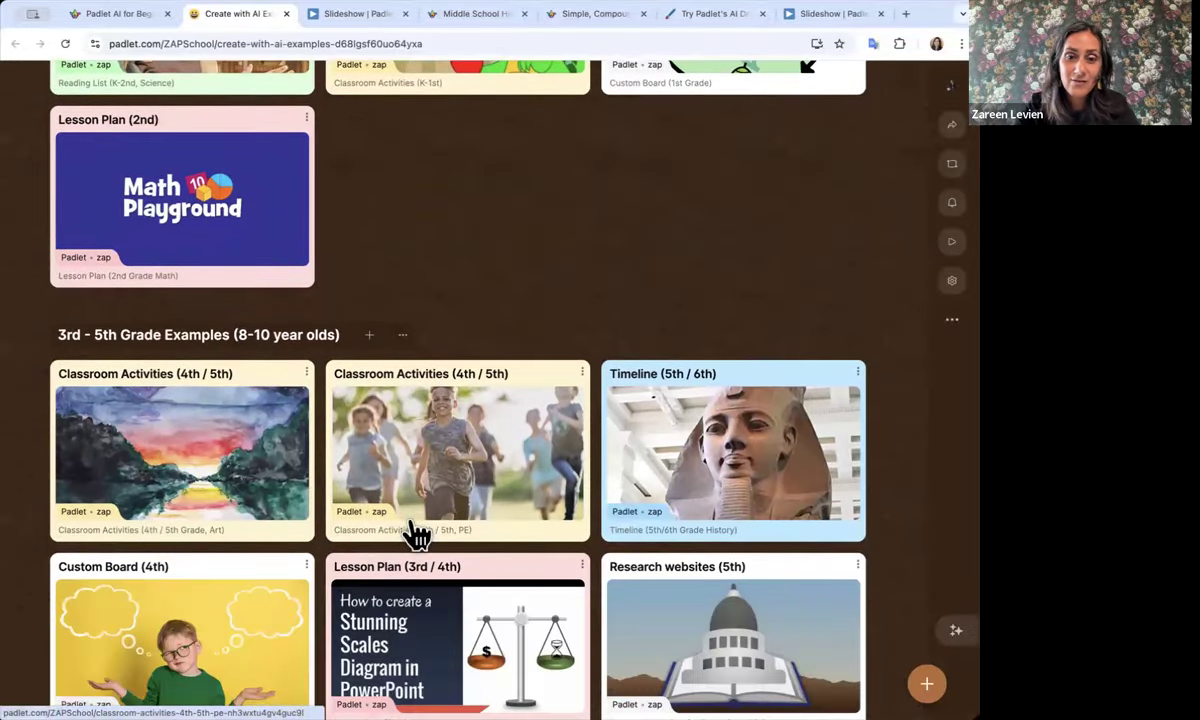
pyautogui.scroll(-2, 416, 536)
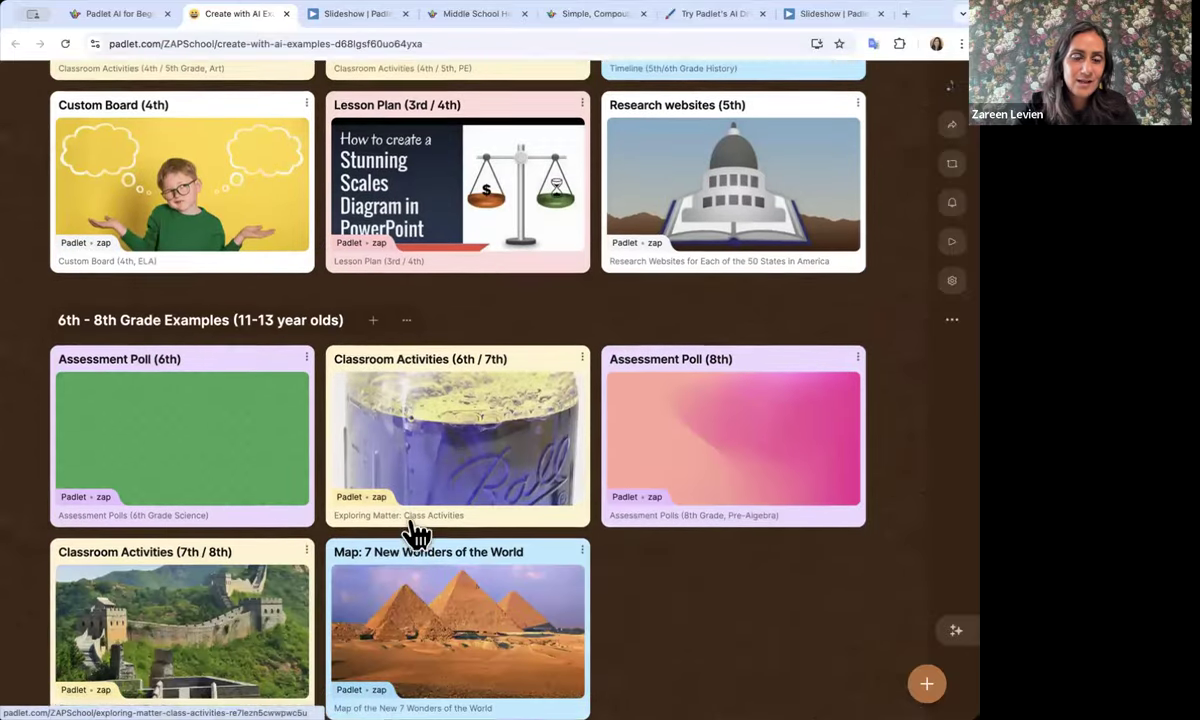
pyautogui.scroll(10, 415, 536)
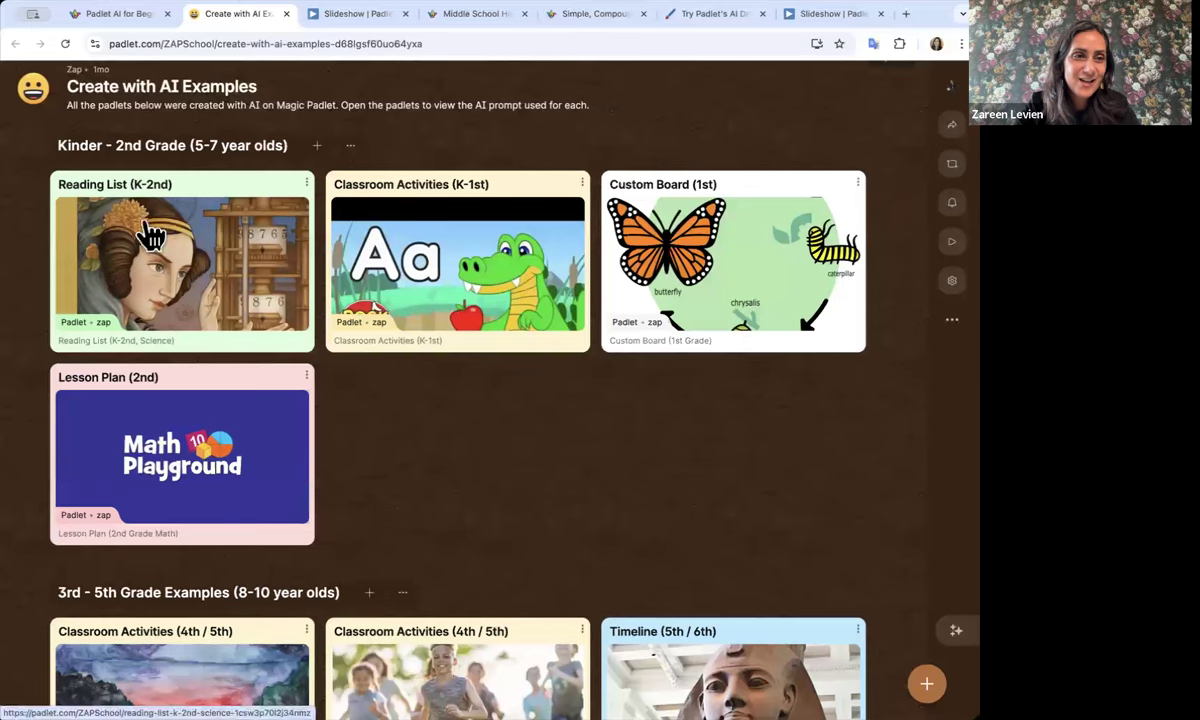
pyautogui.click(432, 285)
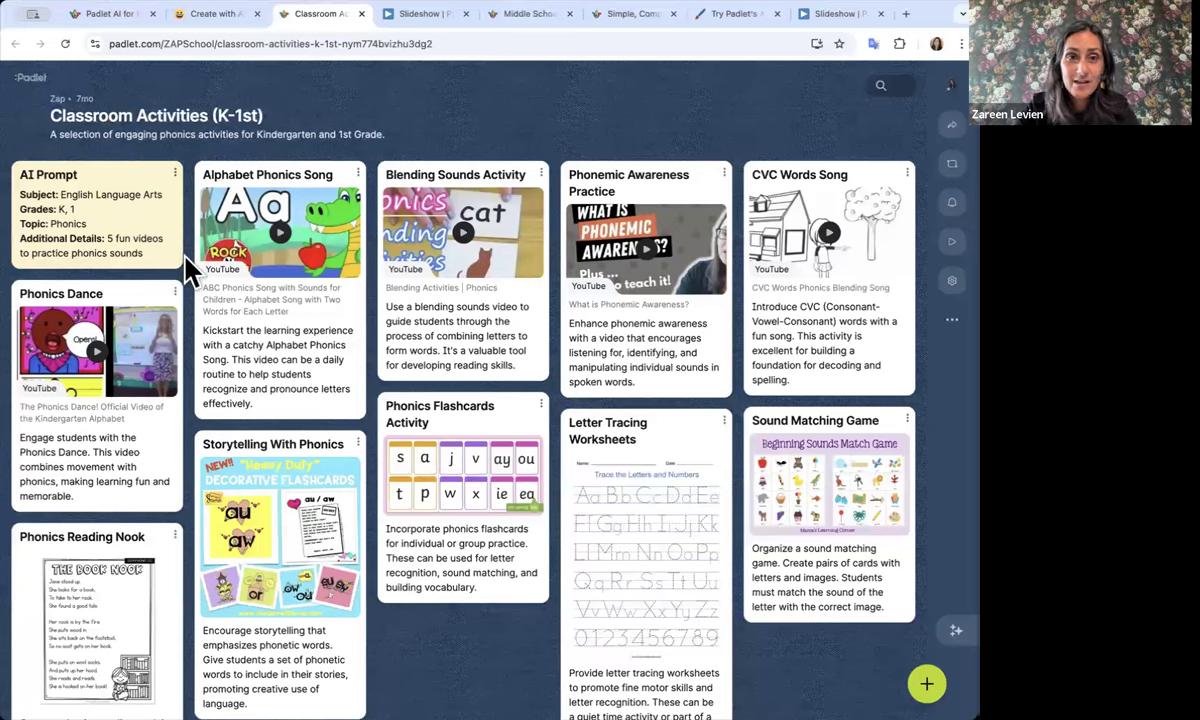
# Return to the Create with AI Examples board and look through its sections from Kinder - 2nd Grade to Higher Ed Examples
pyautogui.click(215, 25)
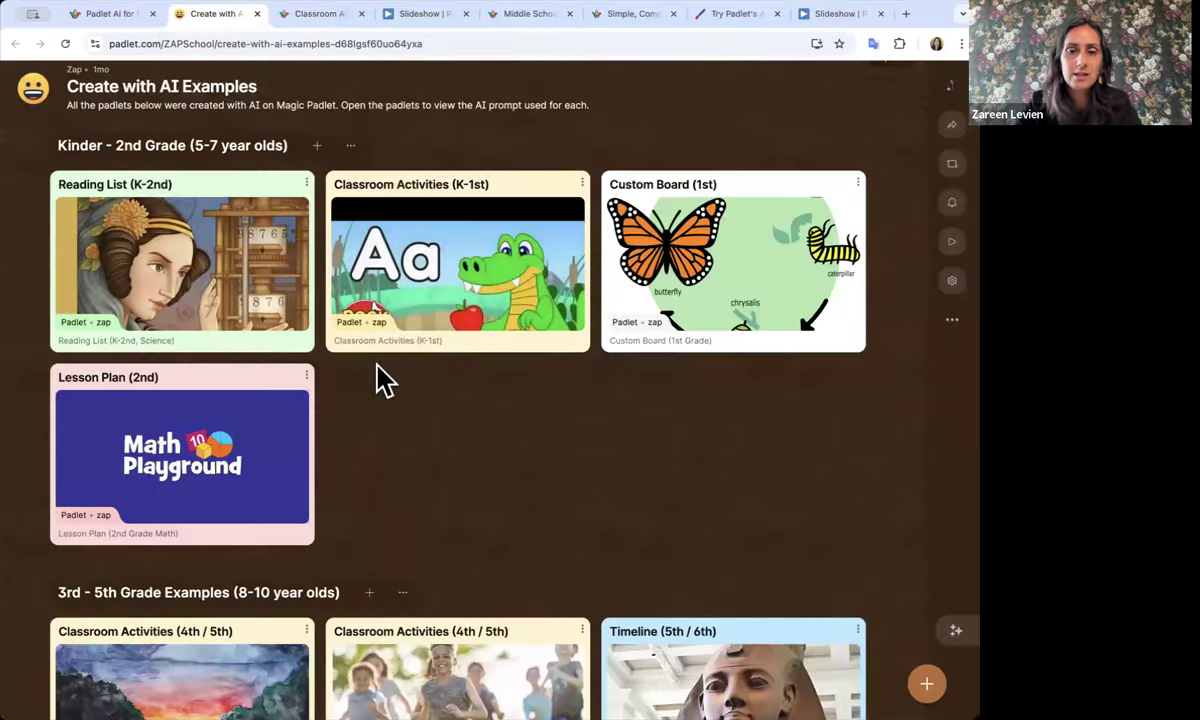
pyautogui.scroll(-5, 378, 380)
pyautogui.scroll(-3, 377, 367)
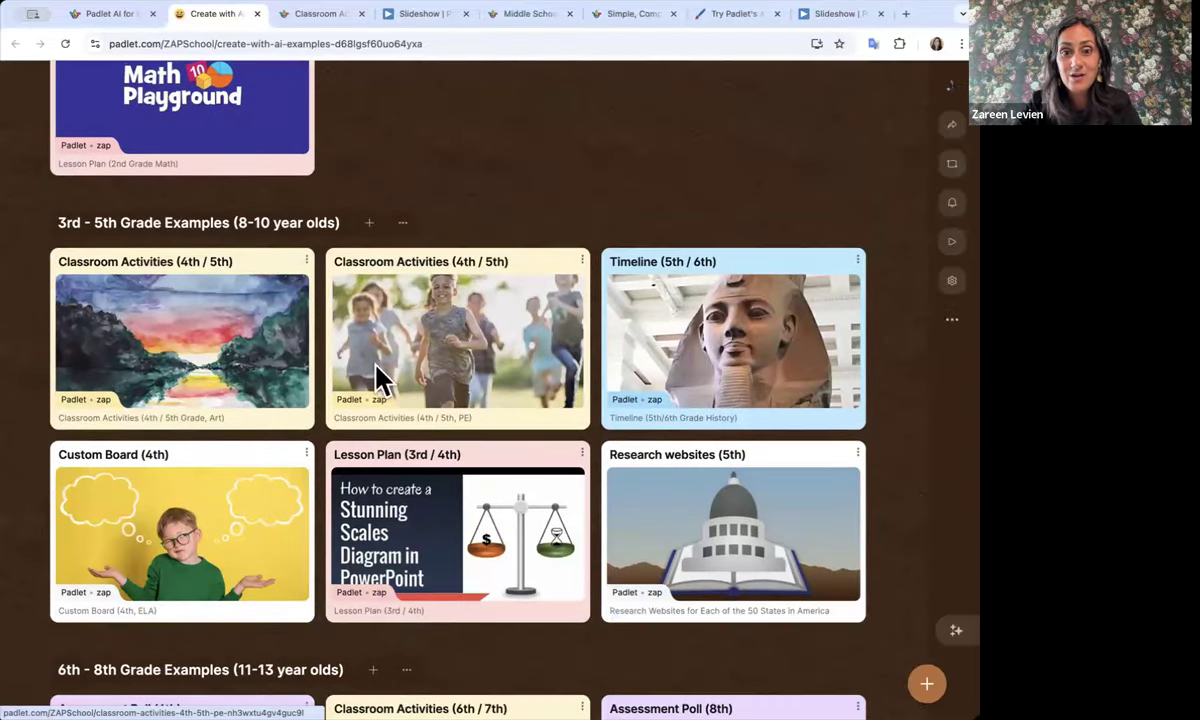
pyautogui.scroll(-5, 378, 378)
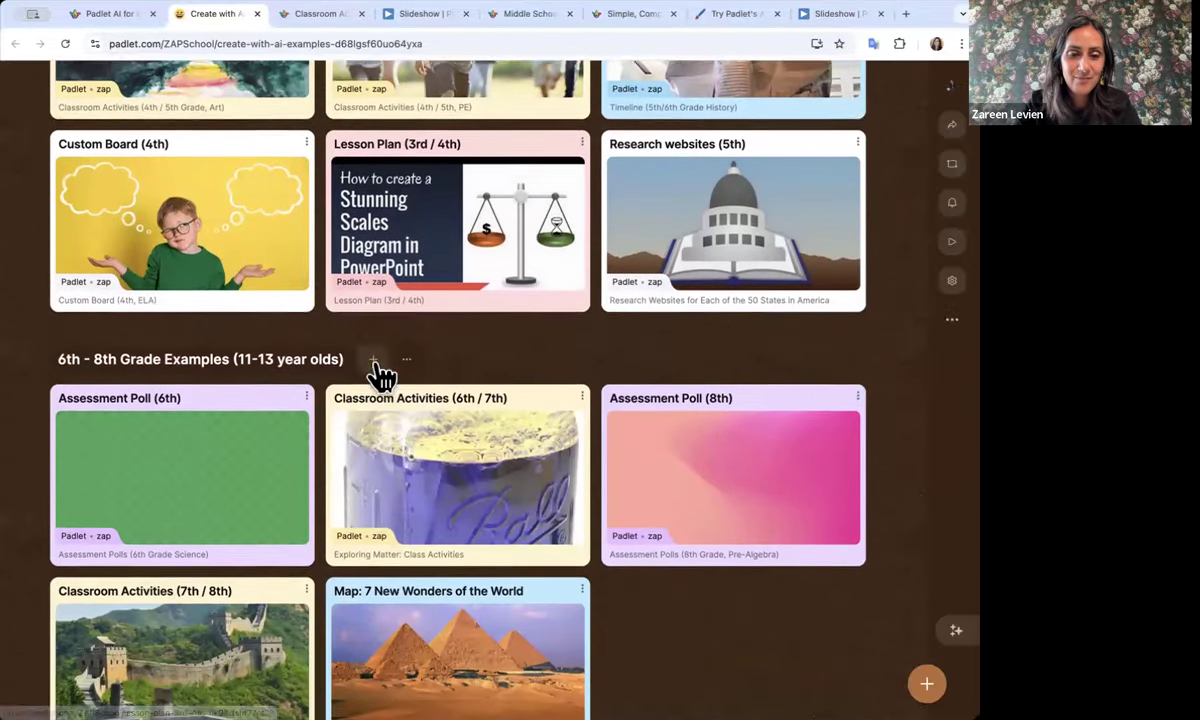
pyautogui.scroll(-4, 380, 378)
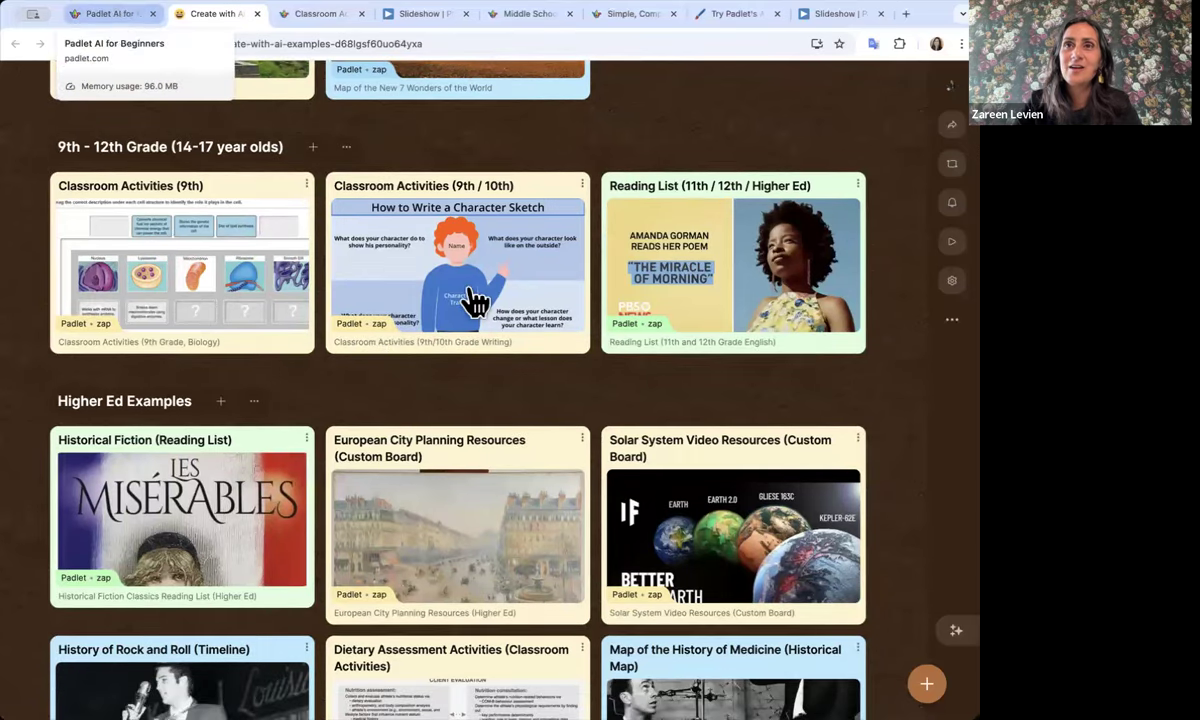
pyautogui.scroll(4, 645, 410)
pyautogui.scroll(10, 645, 410)
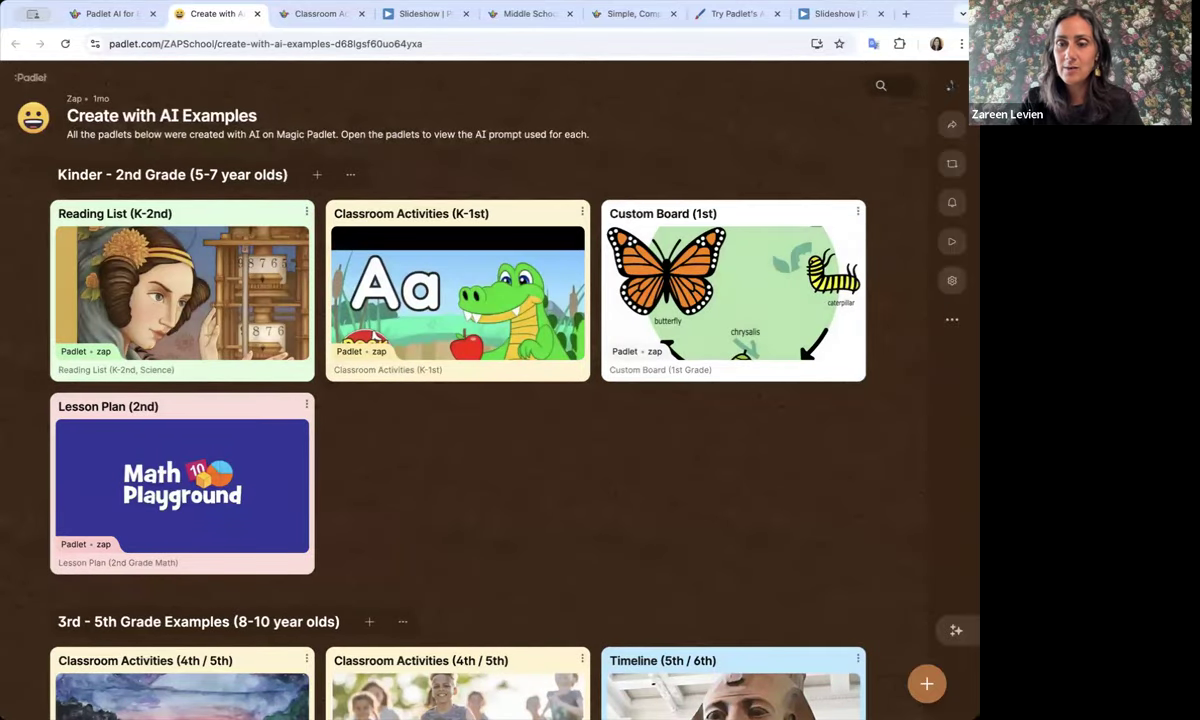
# Review the heading, appearance, layout and engagement settings of the Create with AI Examples board, and close the settings
pyautogui.click(952, 280)
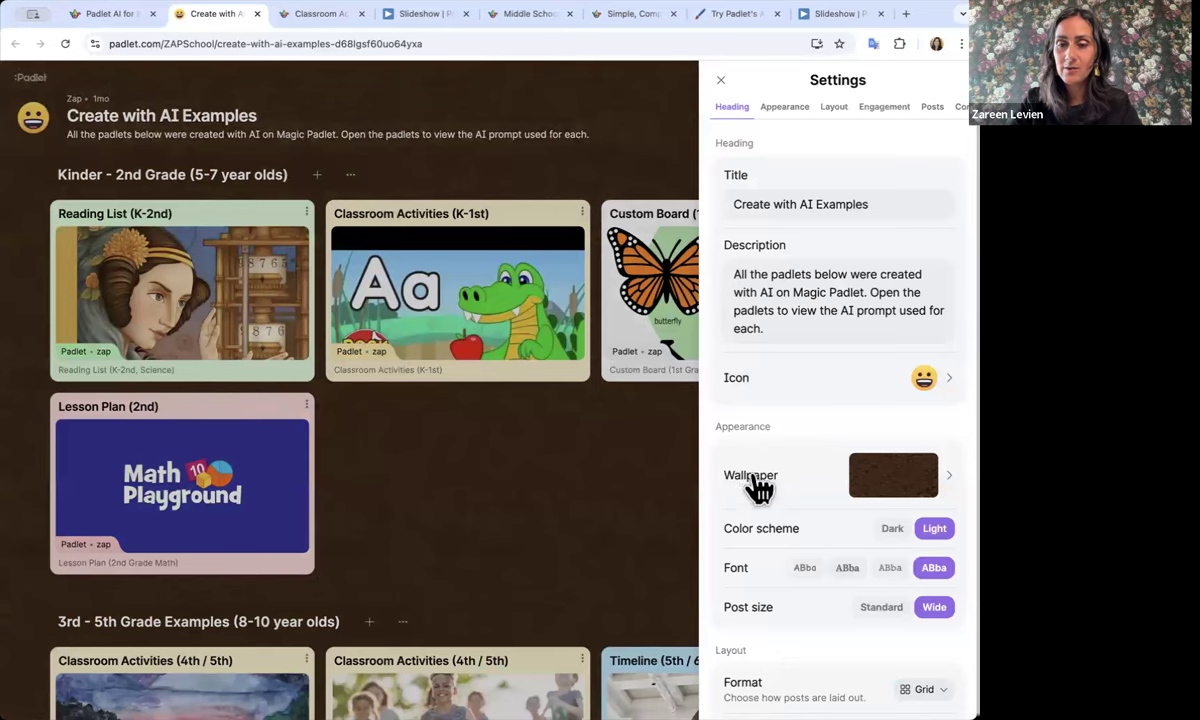
pyautogui.scroll(-3, 810, 490)
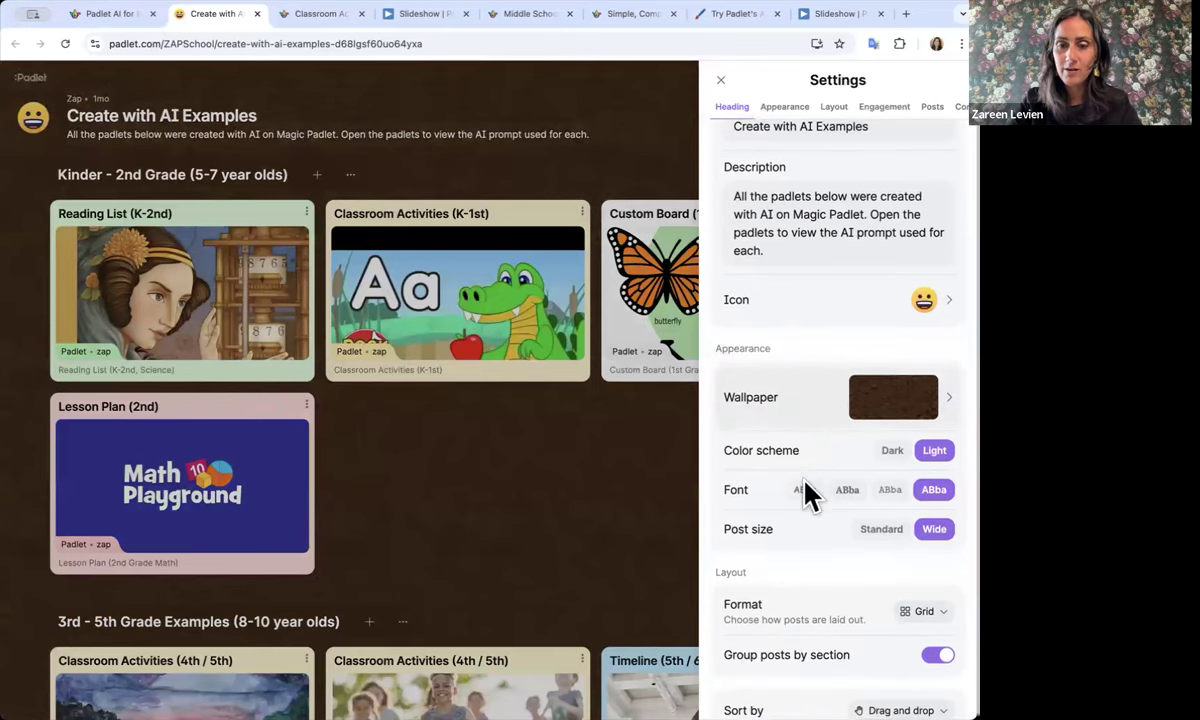
pyautogui.scroll(-2, 810, 490)
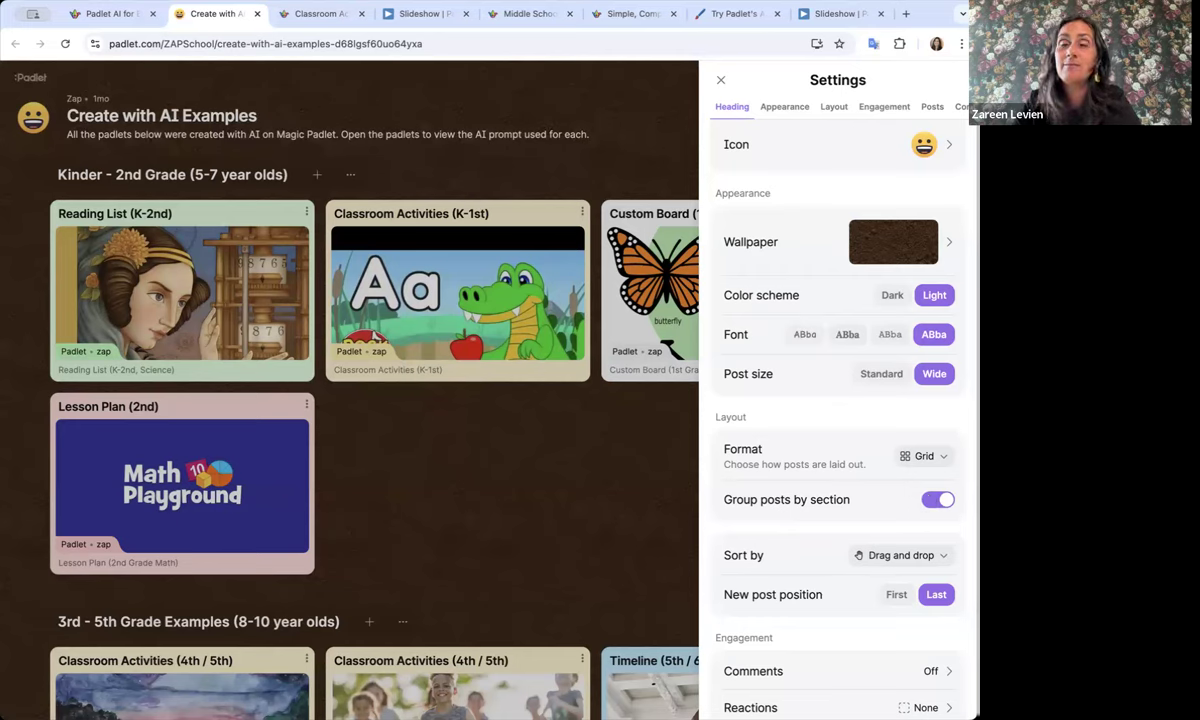
pyautogui.click(720, 80)
# Return to the Padlet AI for Beginners board and open the feedback padlet linked in the "Which are your favorite examples?" post
pyautogui.click(114, 20)
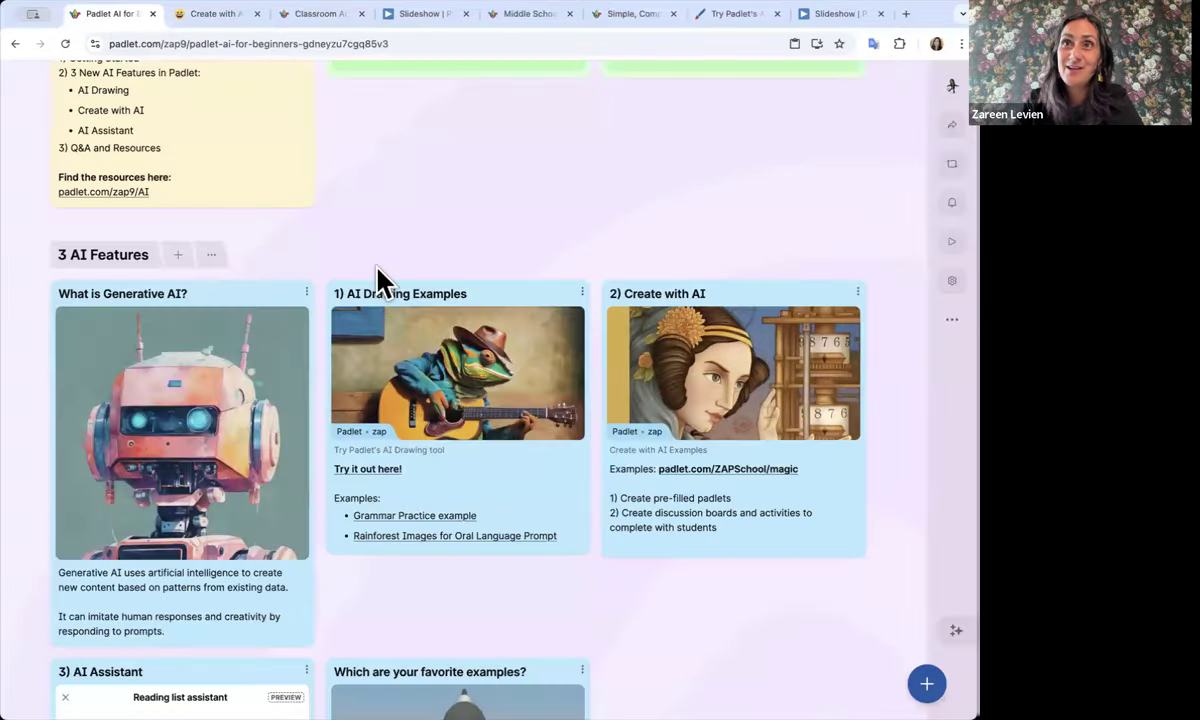
pyautogui.scroll(-1, 380, 278)
pyautogui.scroll(-3, 380, 280)
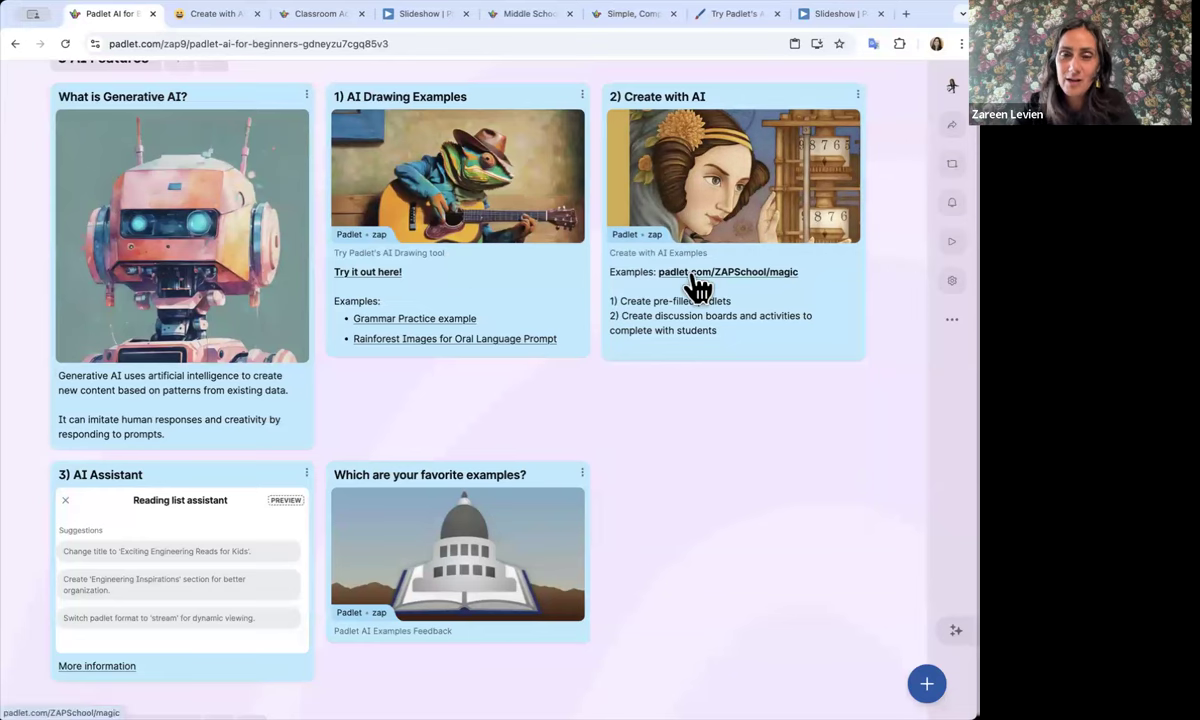
pyautogui.scroll(-2, 697, 288)
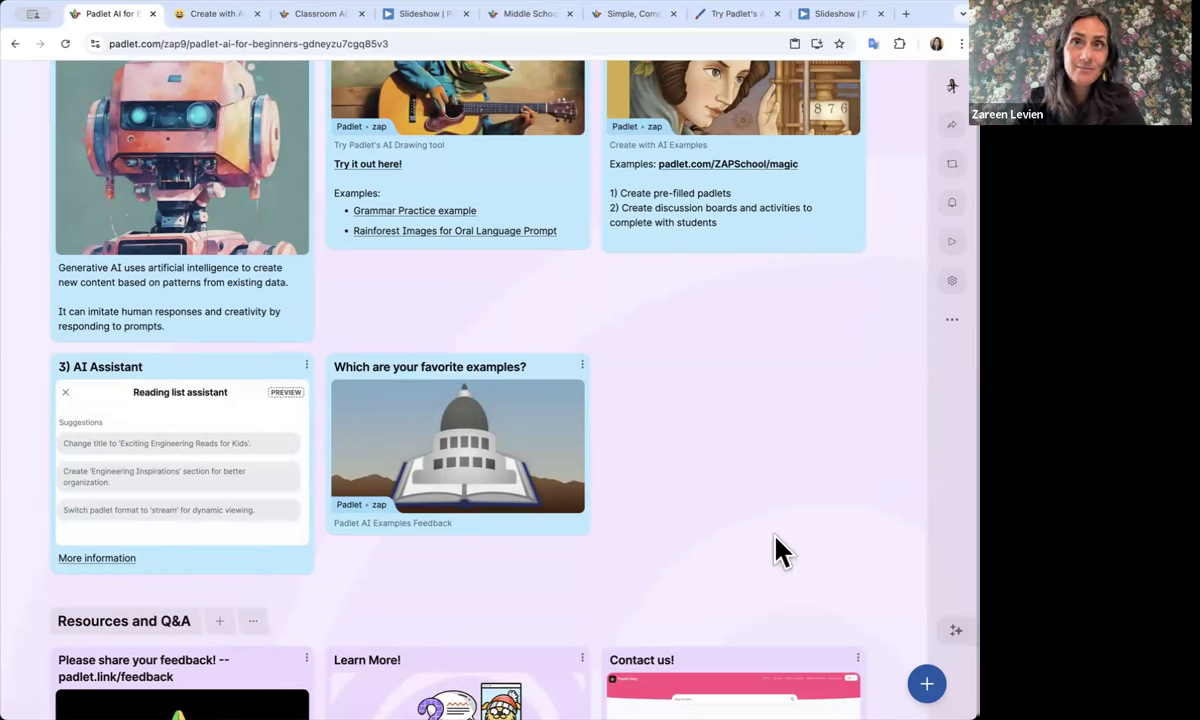
pyautogui.scroll(-2, 776, 549)
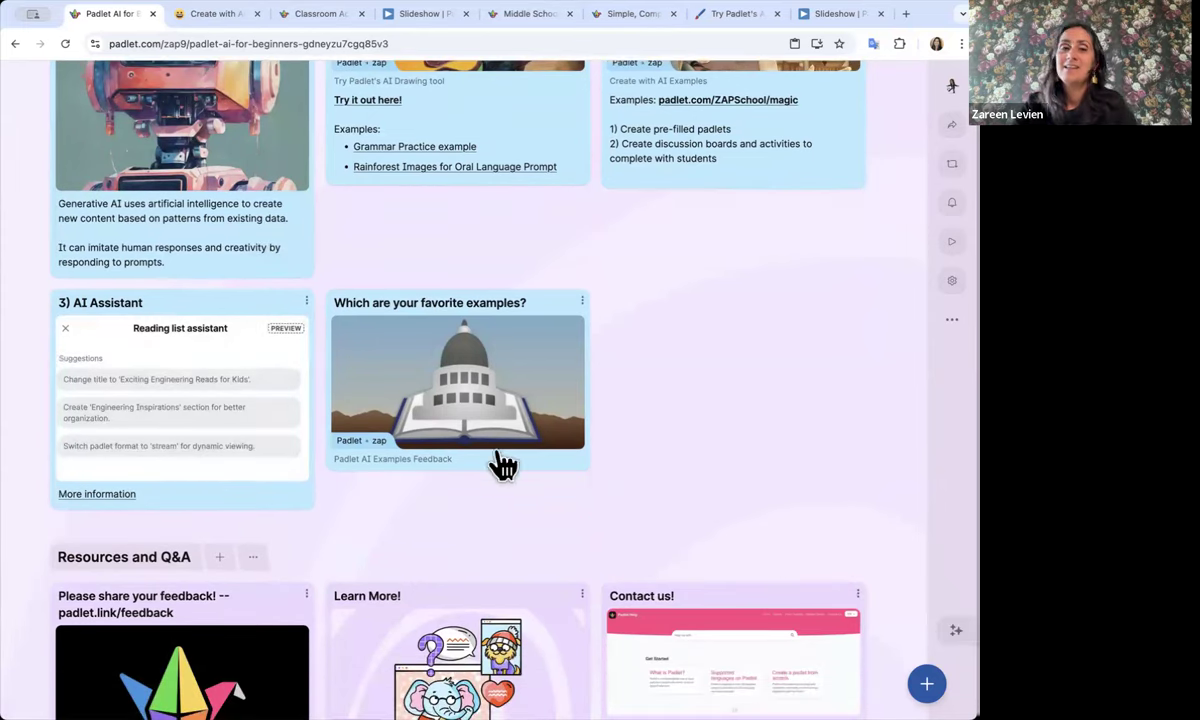
pyautogui.click(440, 370)
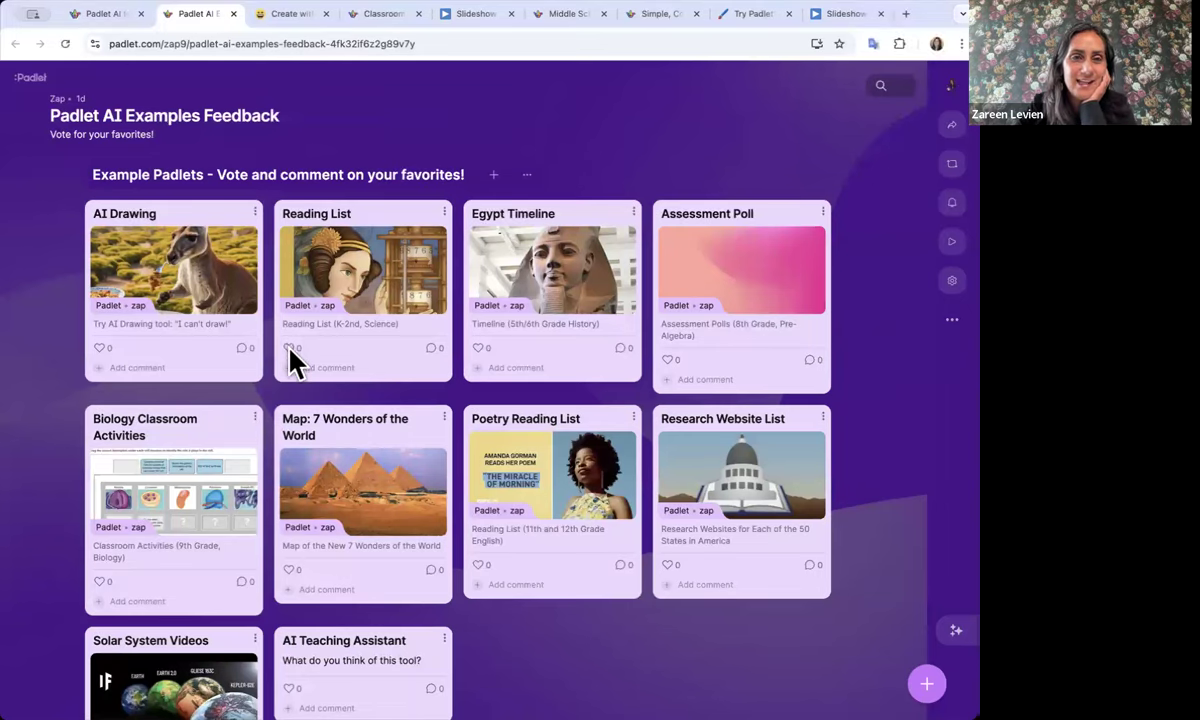
# Like the Reading List and Egypt Timeline posts, and comment "I love creating animals!" on the AI Drawing post
pyautogui.click(480, 348)
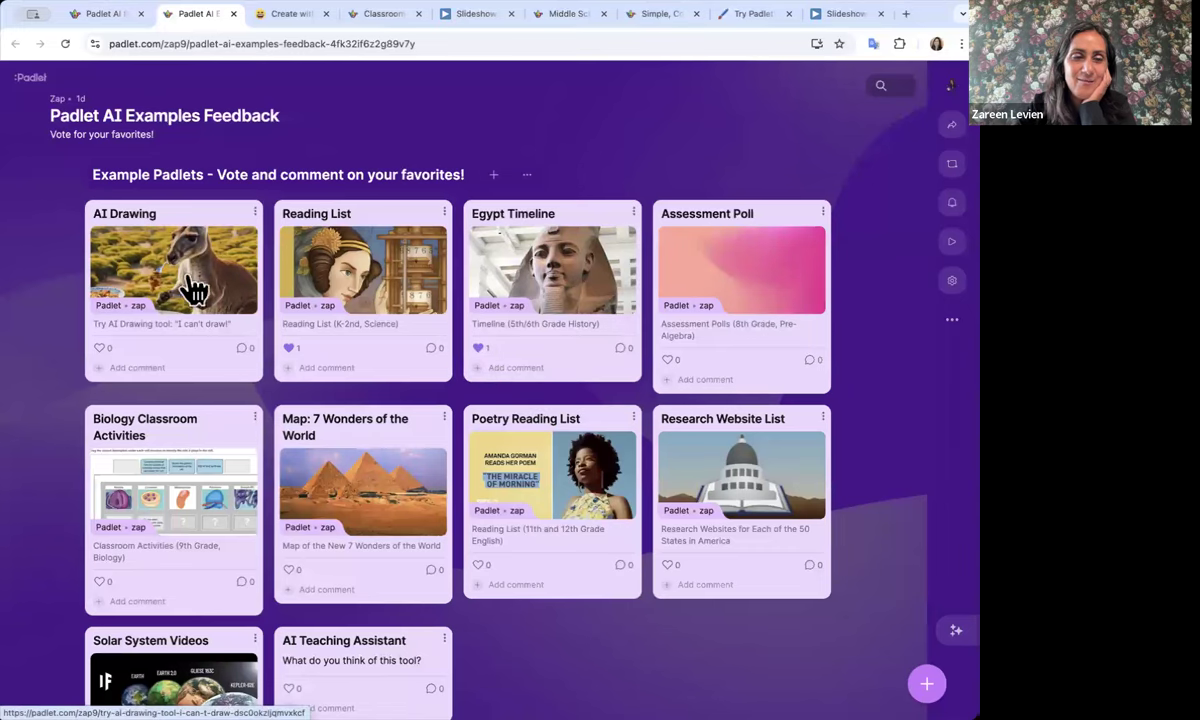
pyautogui.click(132, 367)
pyautogui.write('I love cr')
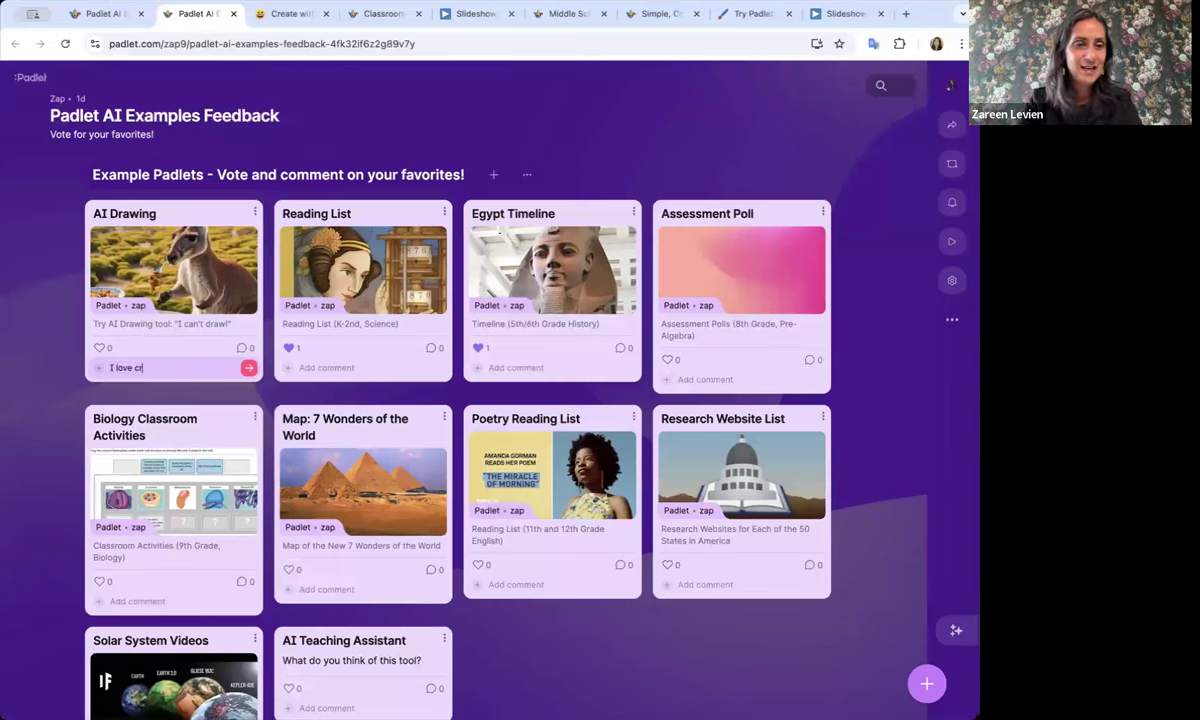
pyautogui.write('eating animals!')
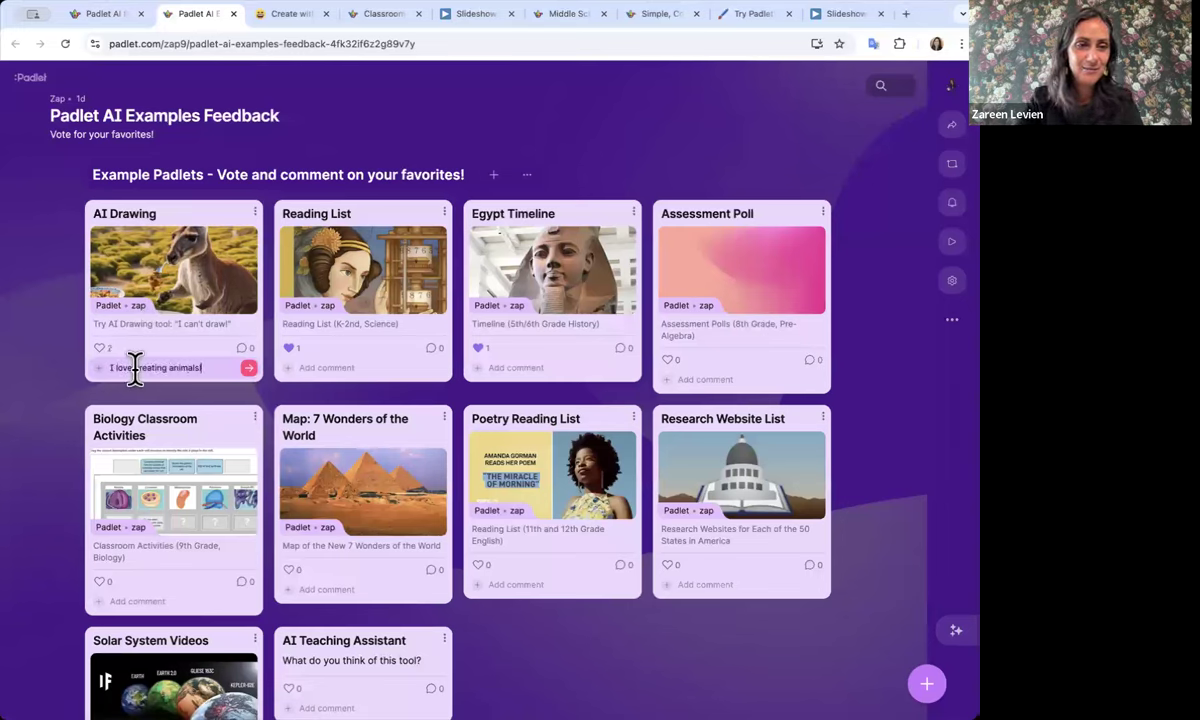
pyautogui.click(249, 369)
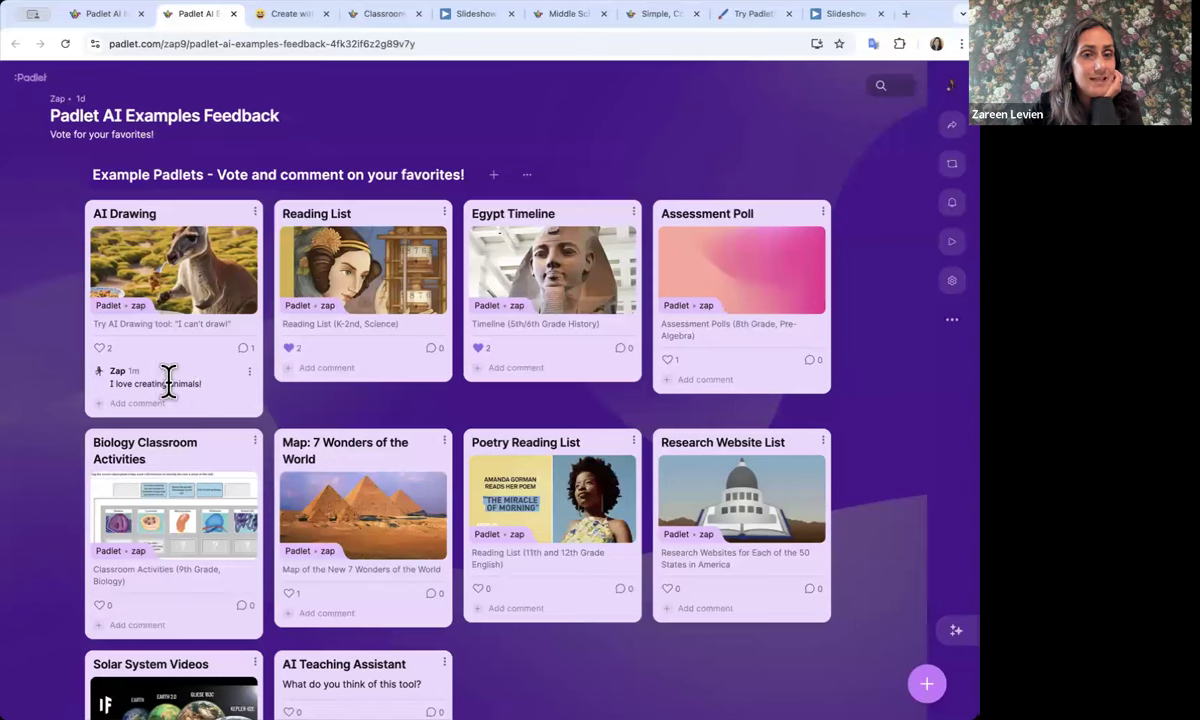
# Post an image comment on the AI Drawing post, using a brown and white guinea pig photo from an image search for "guinea pig"
pyautogui.click(98, 404)
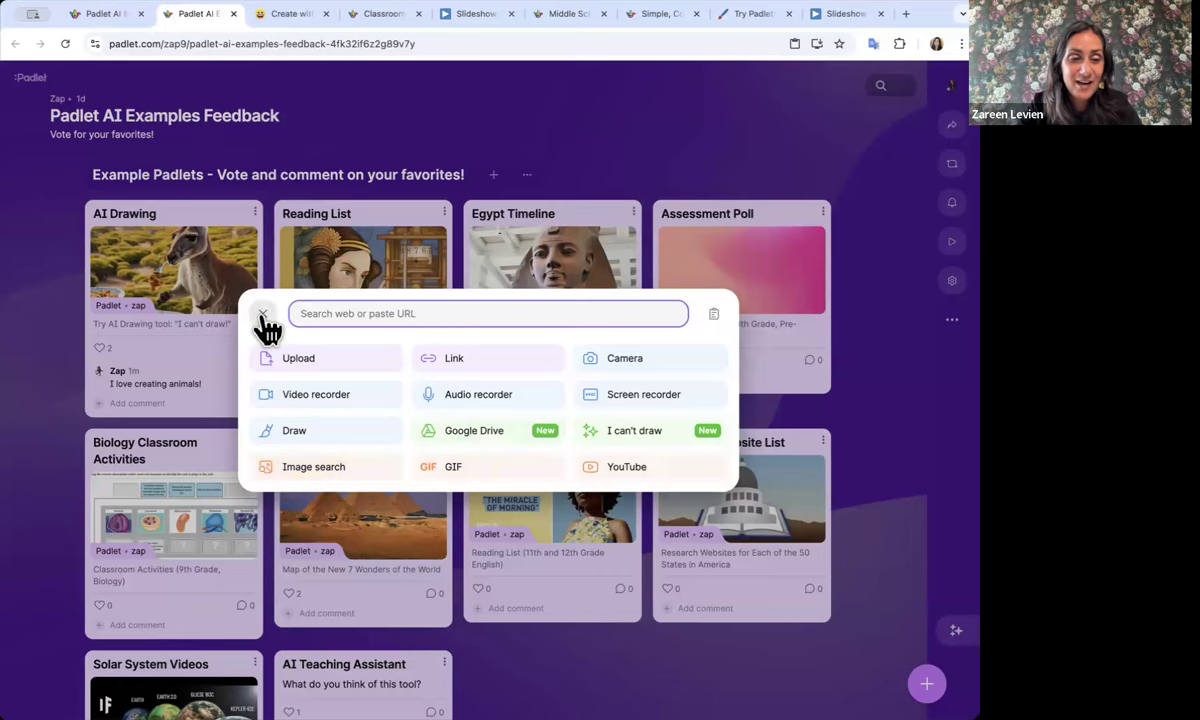
pyautogui.click(326, 470)
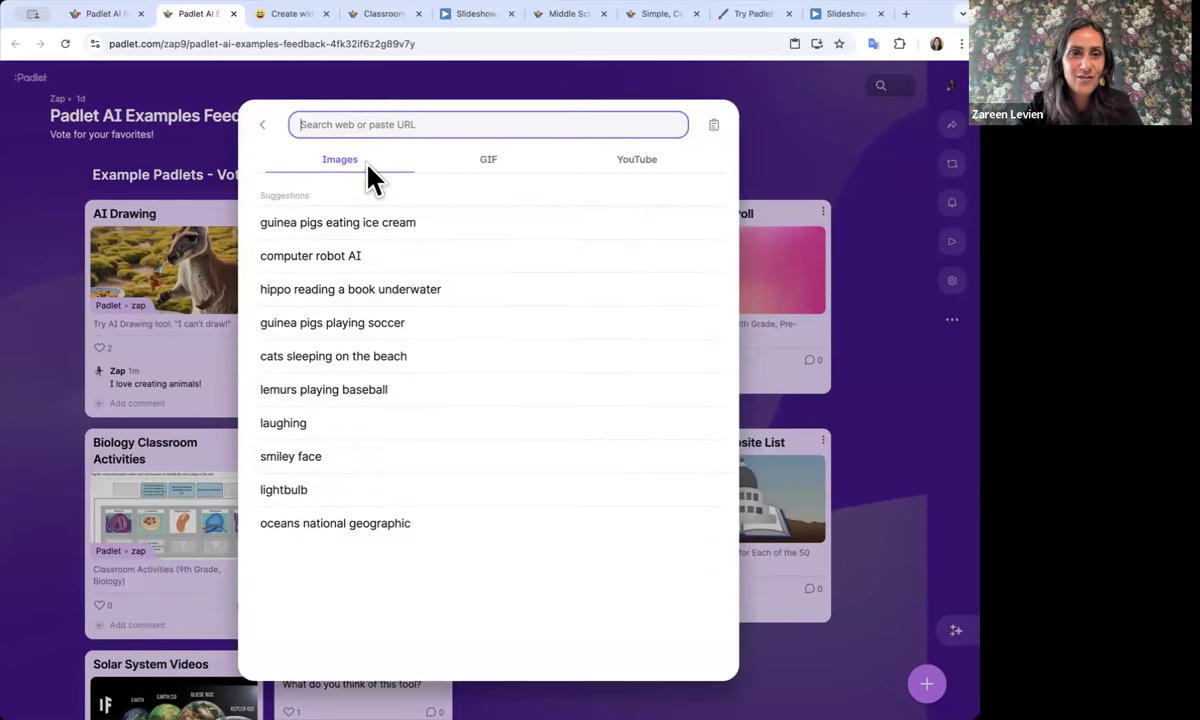
pyautogui.write('guinea pig')
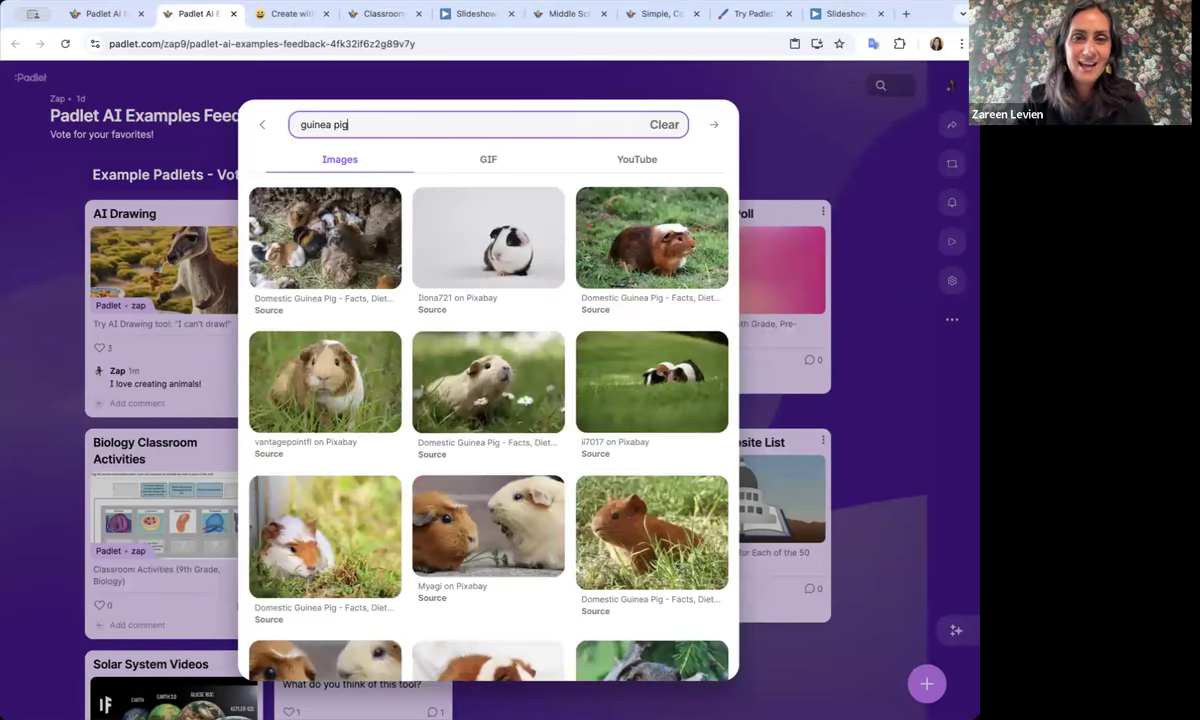
pyautogui.click(668, 238)
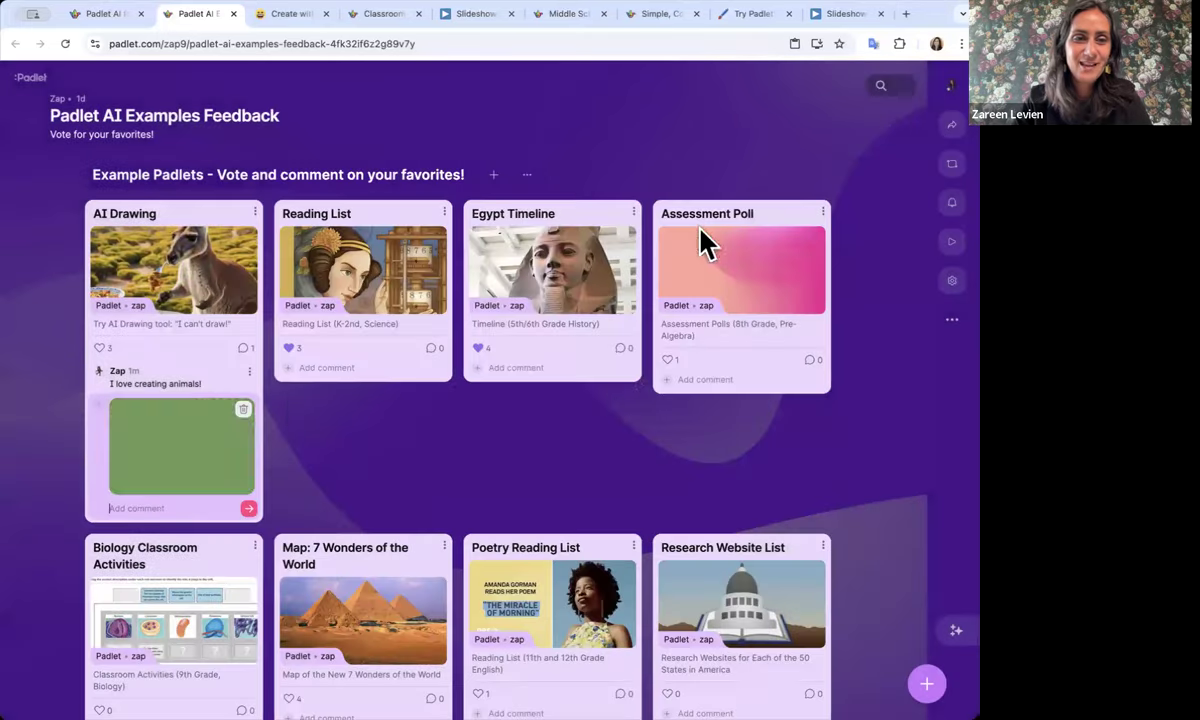
pyautogui.click(249, 507)
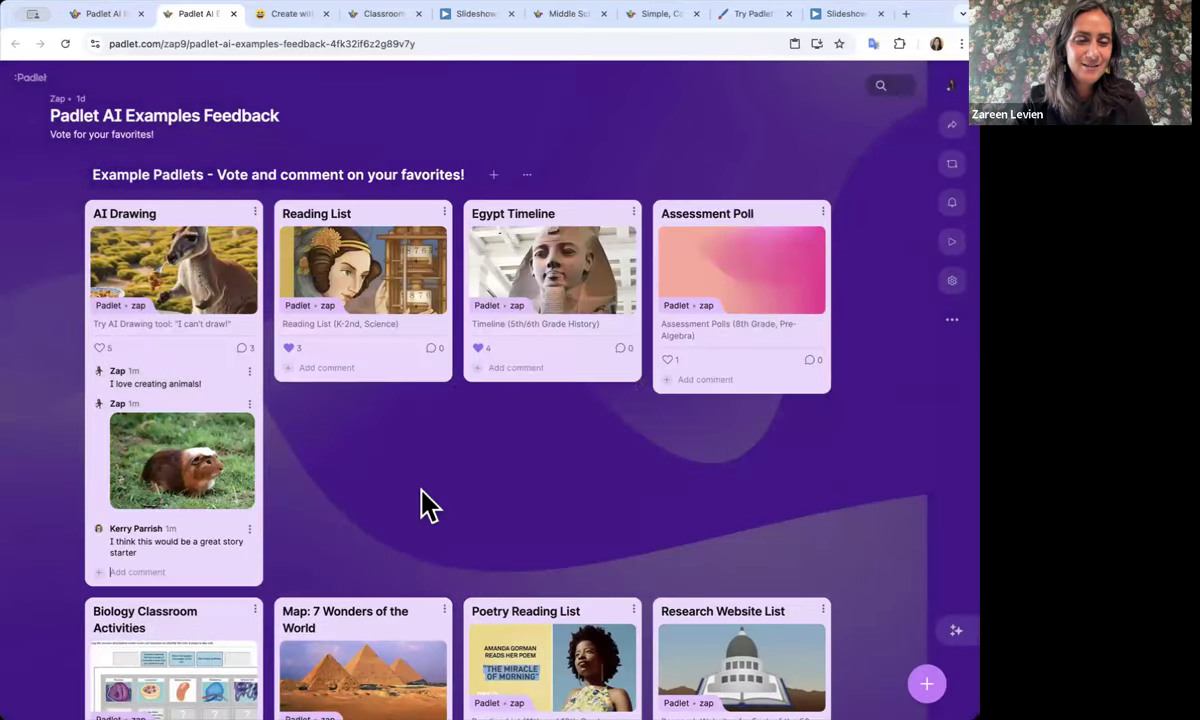
# Review the votes and comments on all example posts of the Padlet AI Examples Feedback board
pyautogui.scroll(-5, 428, 505)
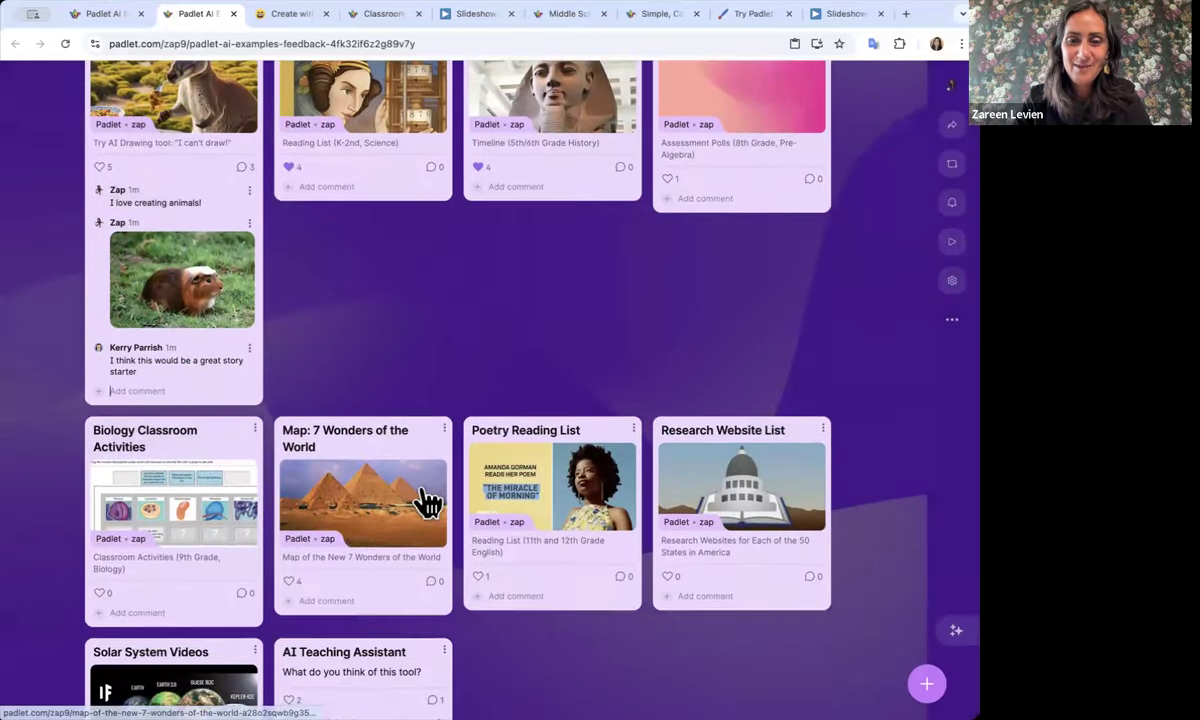
pyautogui.scroll(-3, 421, 490)
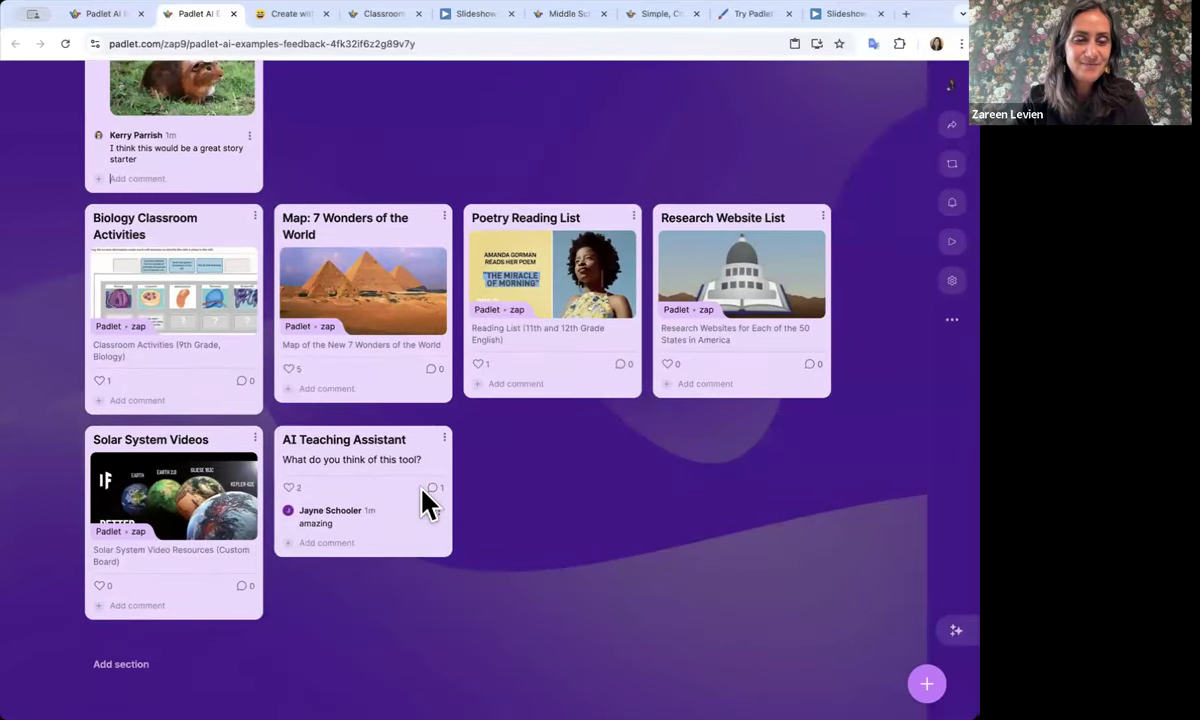
pyautogui.scroll(1, 424, 495)
pyautogui.scroll(5, 418, 495)
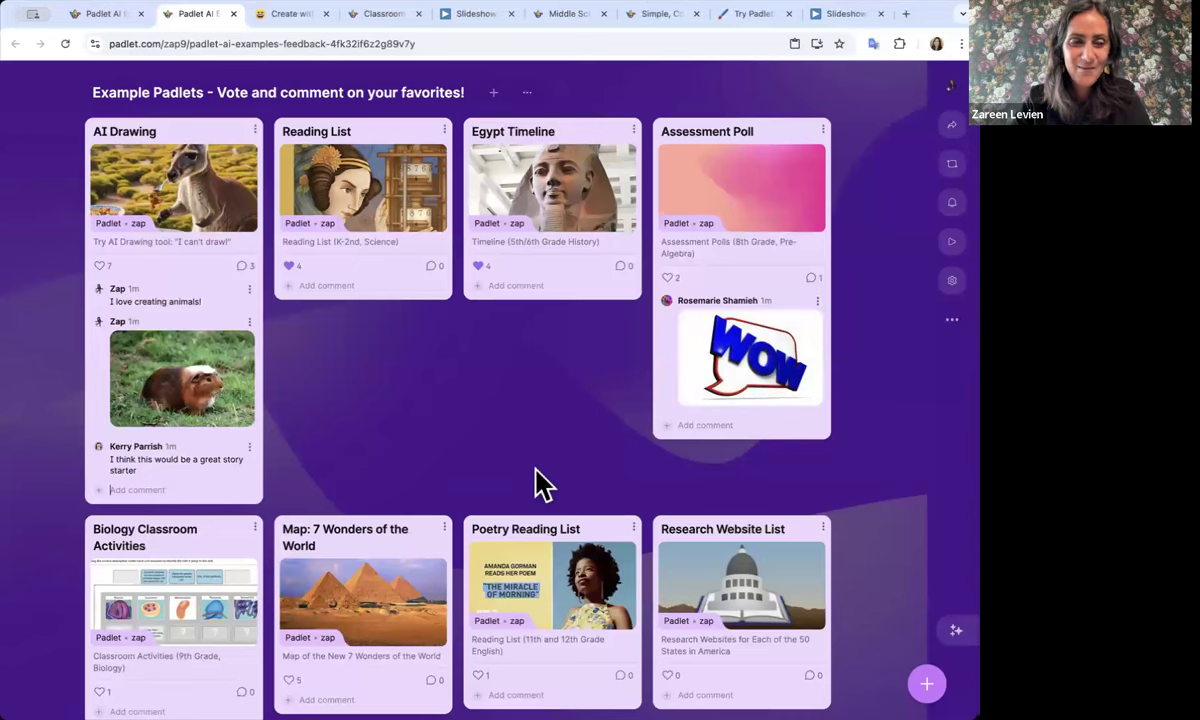
pyautogui.scroll(2, 537, 485)
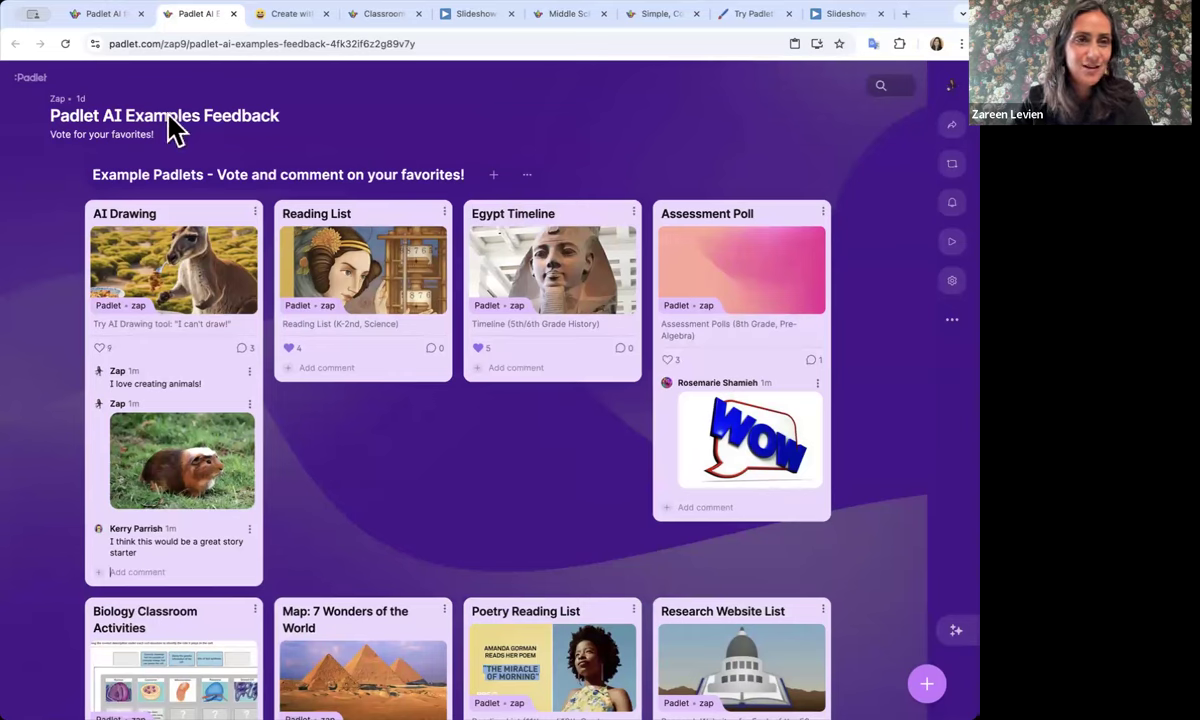
# Return to the Padlet AI for Beginners board and view its Resources and Q&A section
pyautogui.click(108, 14)
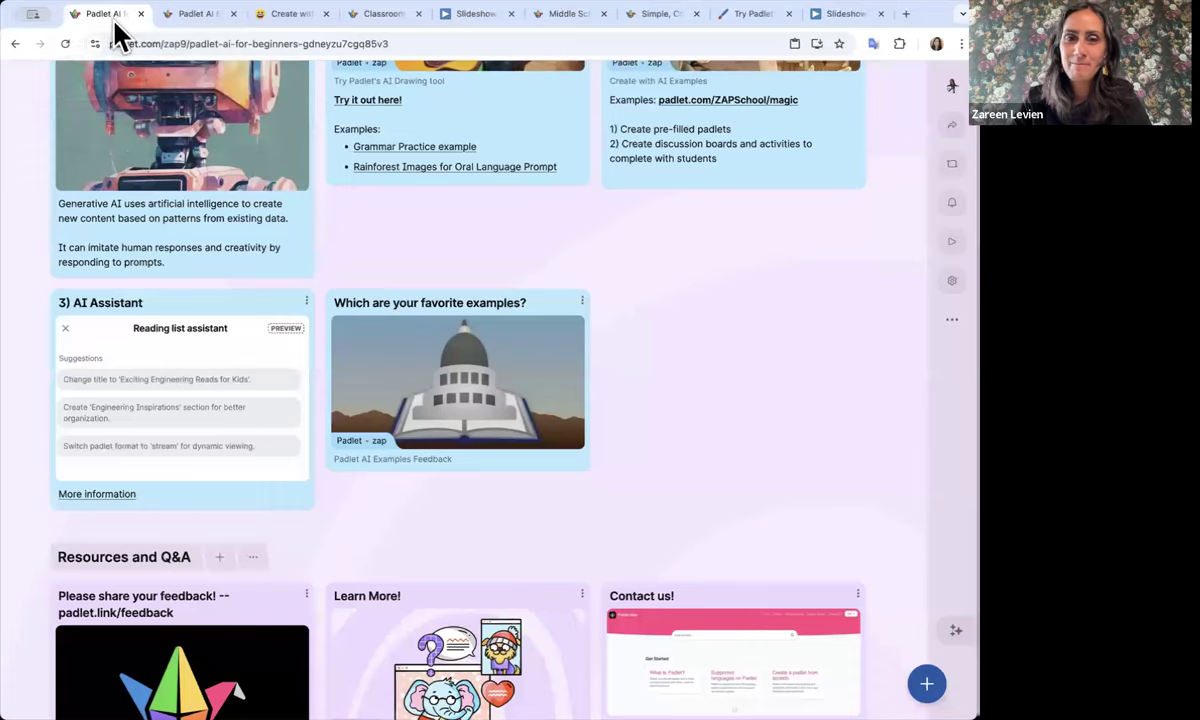
pyautogui.scroll(-2, 356, 490)
pyautogui.scroll(-3, 362, 488)
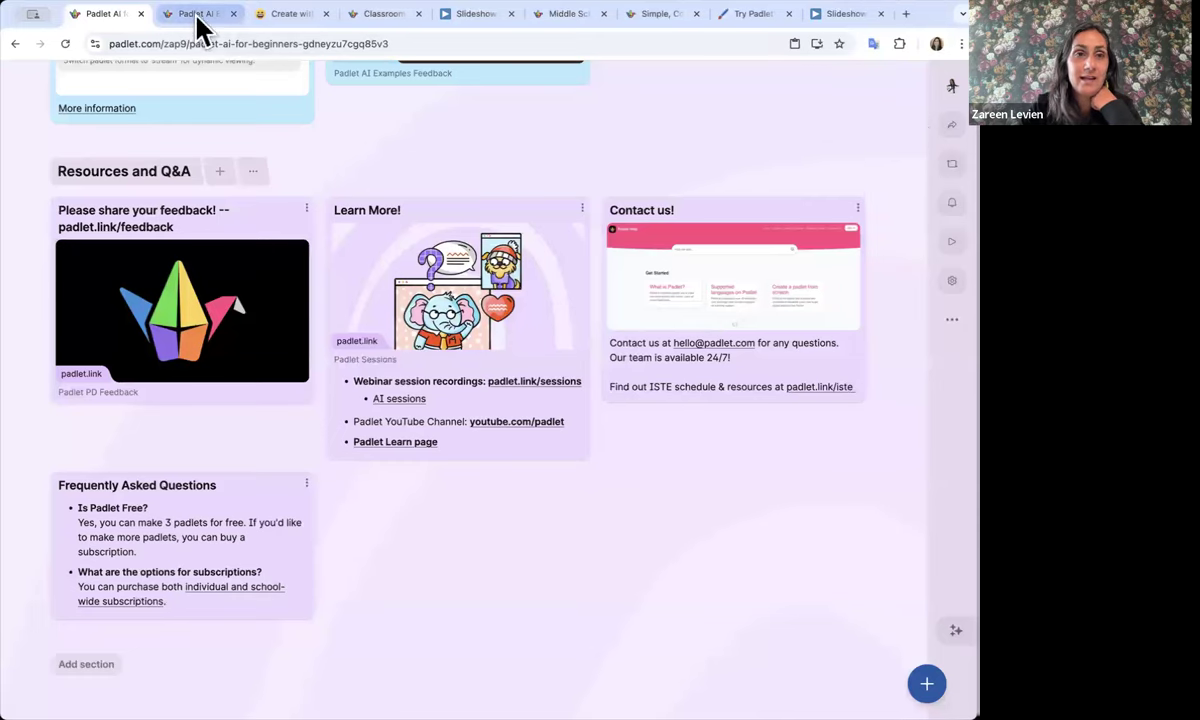
# Switch back to the Padlet AI Examples Feedback board and open its sharing options
pyautogui.click(281, 20)
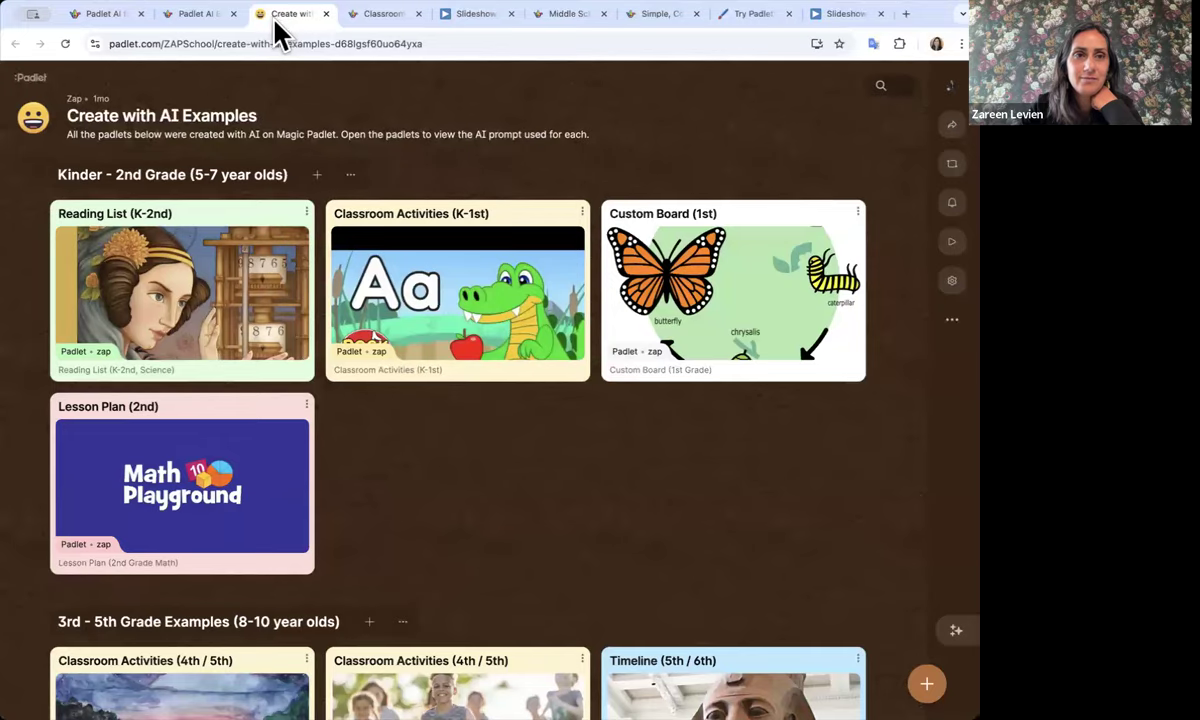
pyautogui.click(208, 17)
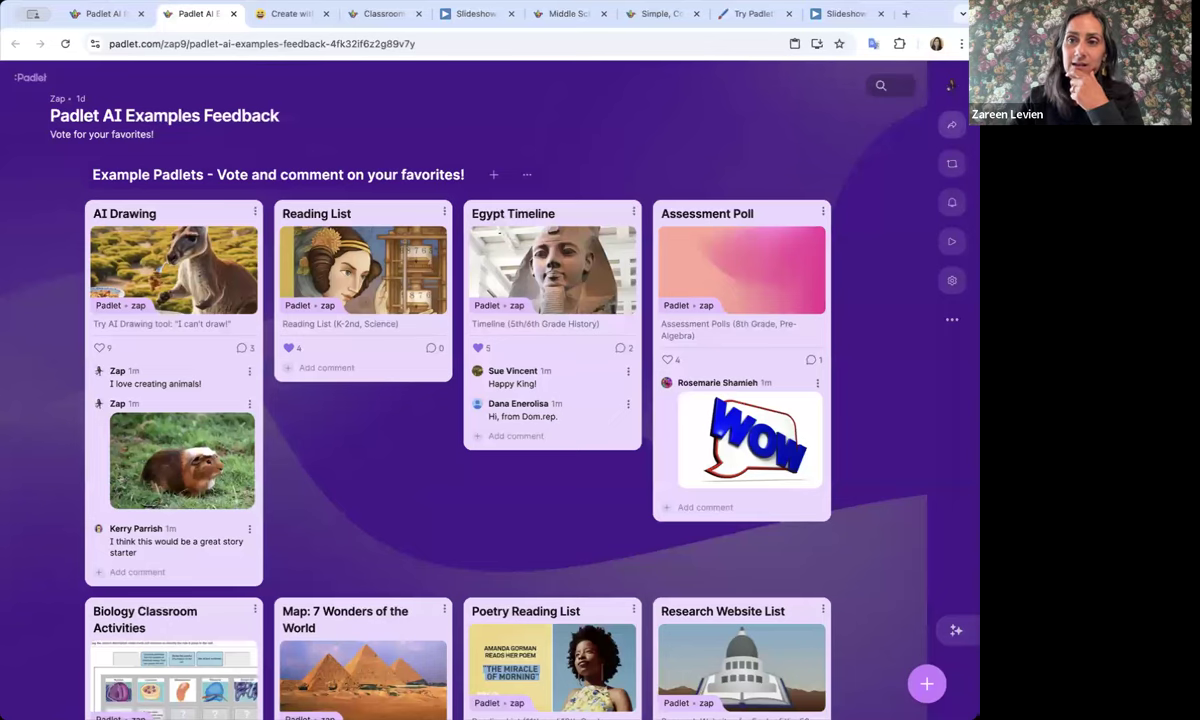
pyautogui.click(950, 165)
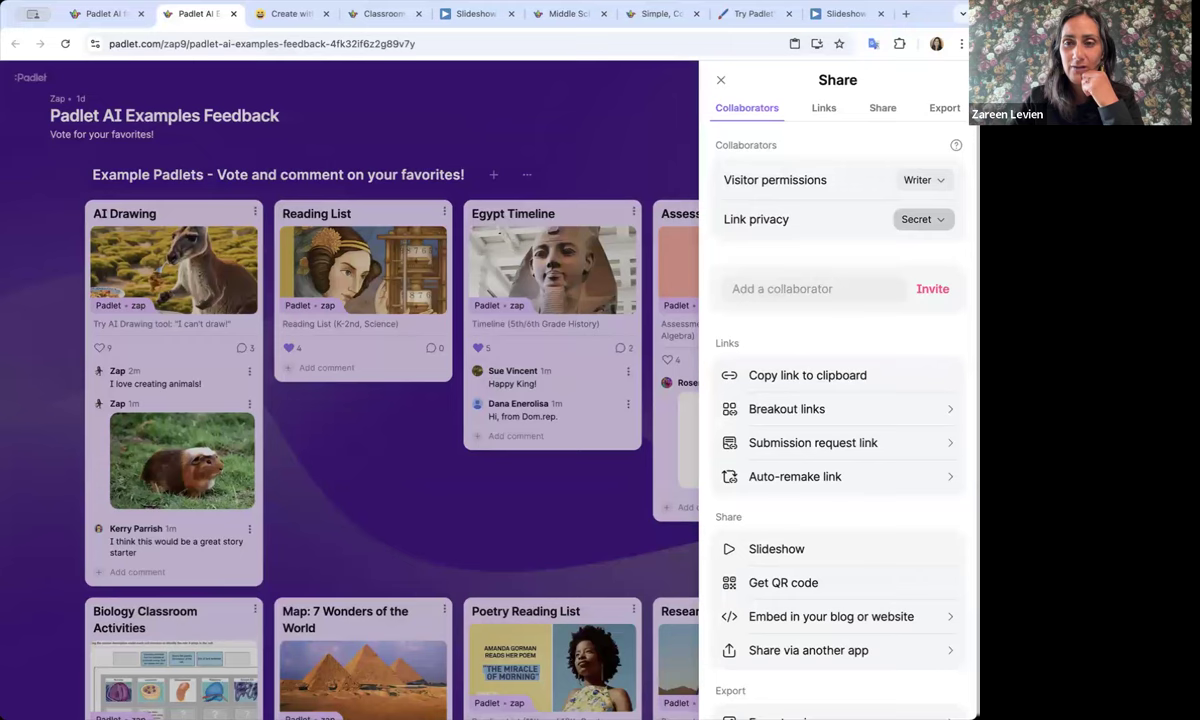
# Review the link privacy choices for the Padlet AI Examples Feedback board without changing them, and close the sharing options
pyautogui.click(920, 224)
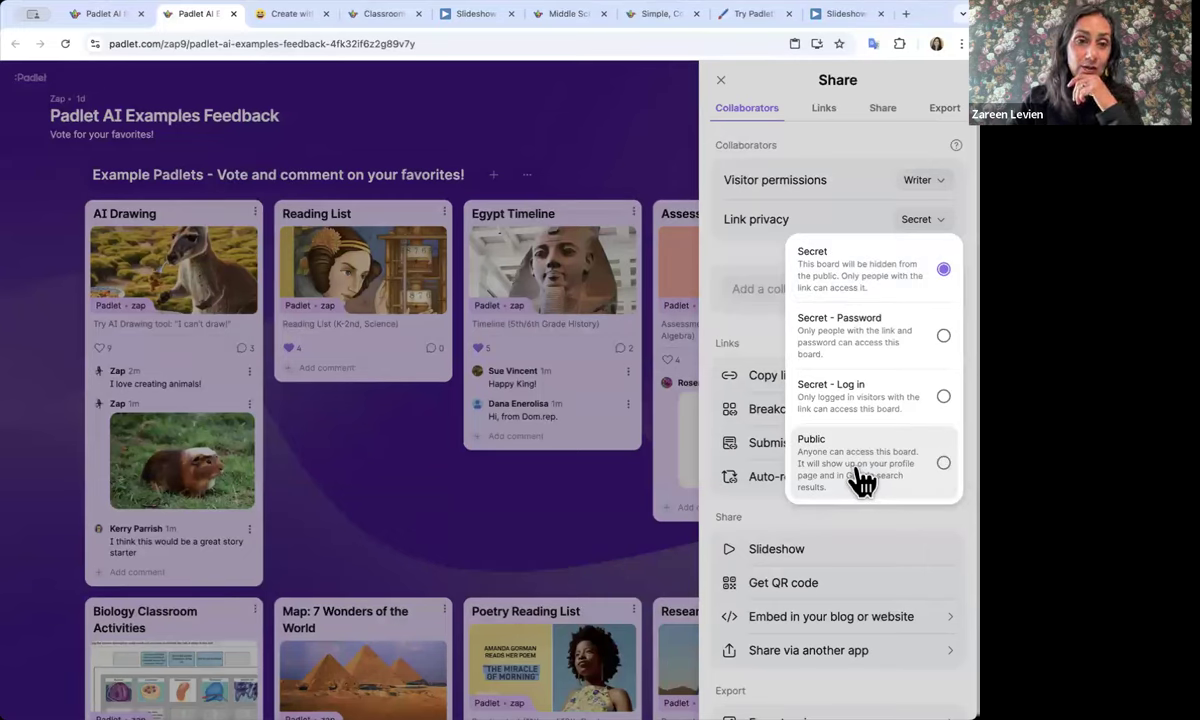
pyautogui.click(757, 256)
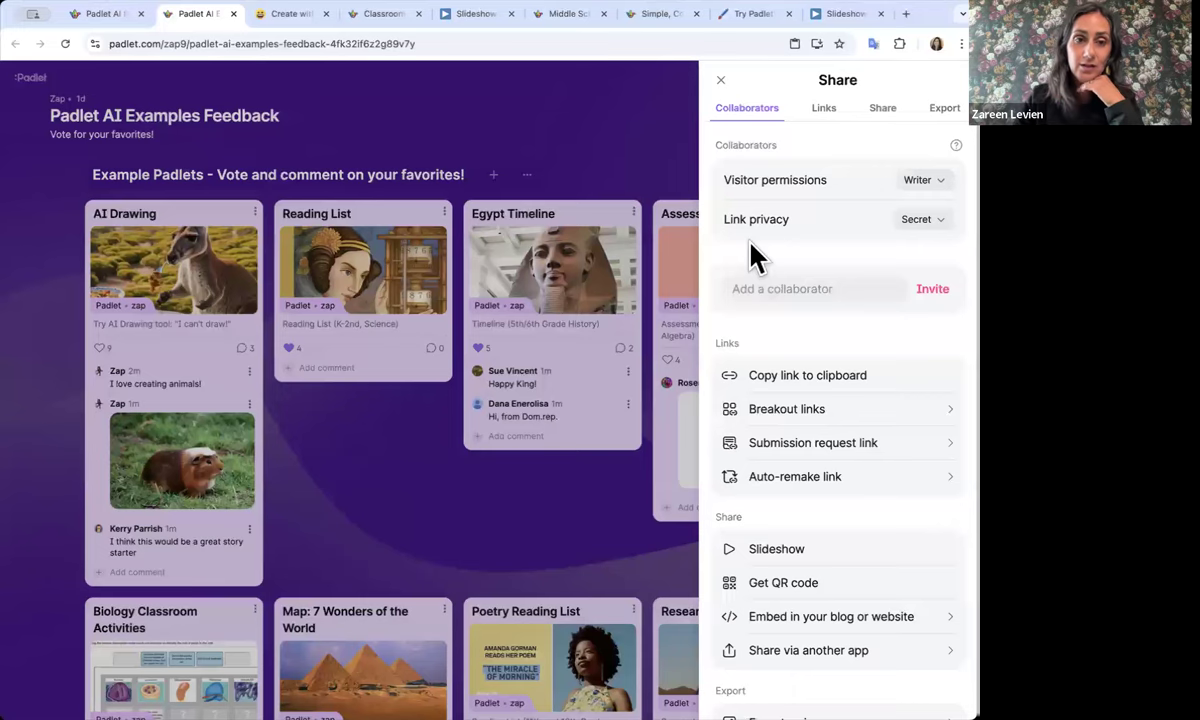
pyautogui.click(721, 84)
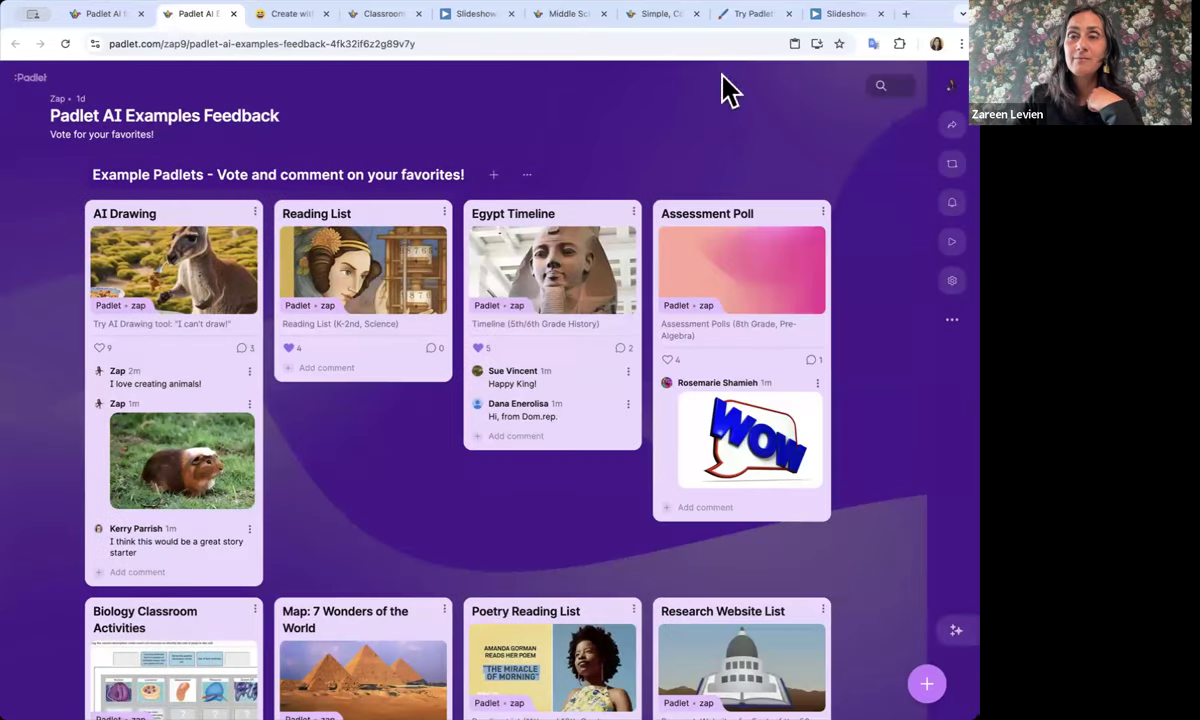
# Return to the Padlet AI for Beginners board and start a slideshow from the Frequently Asked Questions post
pyautogui.click(98, 16)
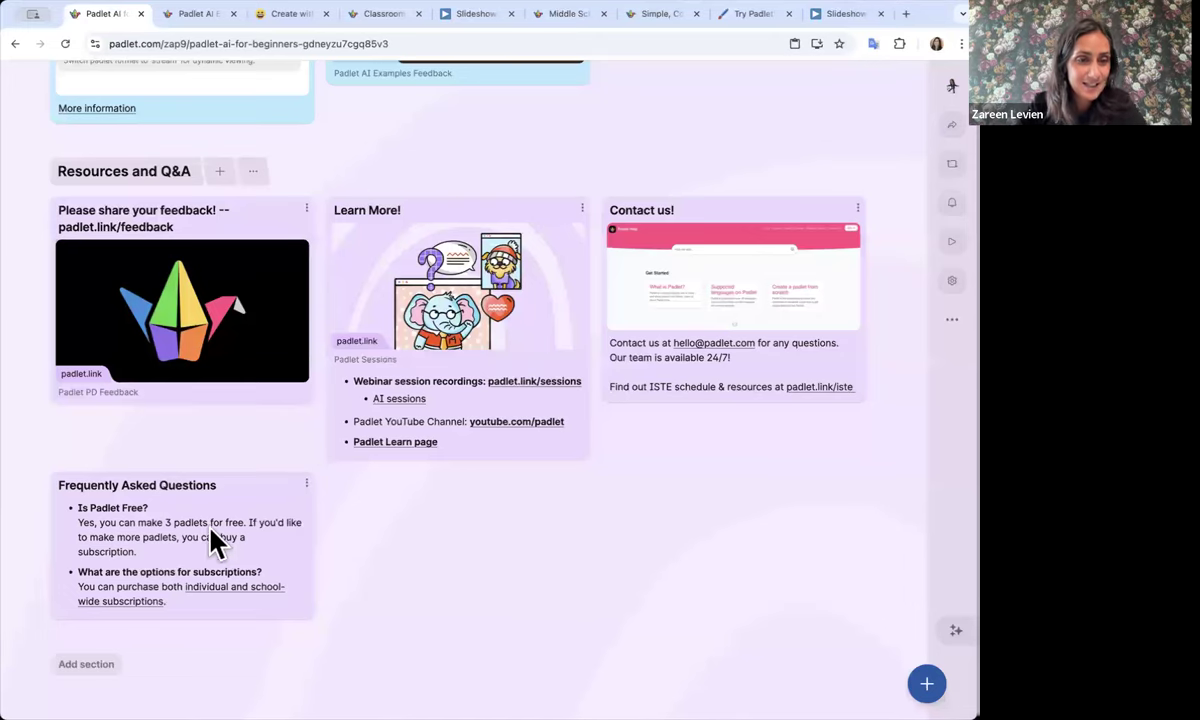
pyautogui.click(306, 484)
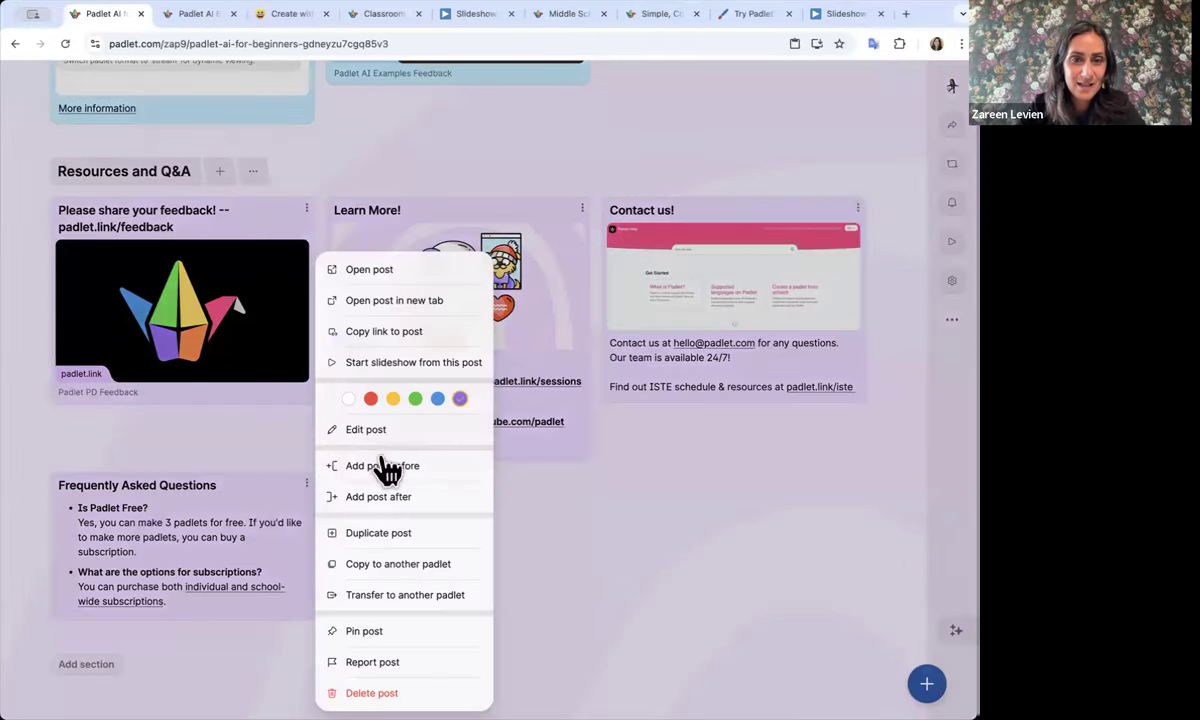
pyautogui.click(410, 362)
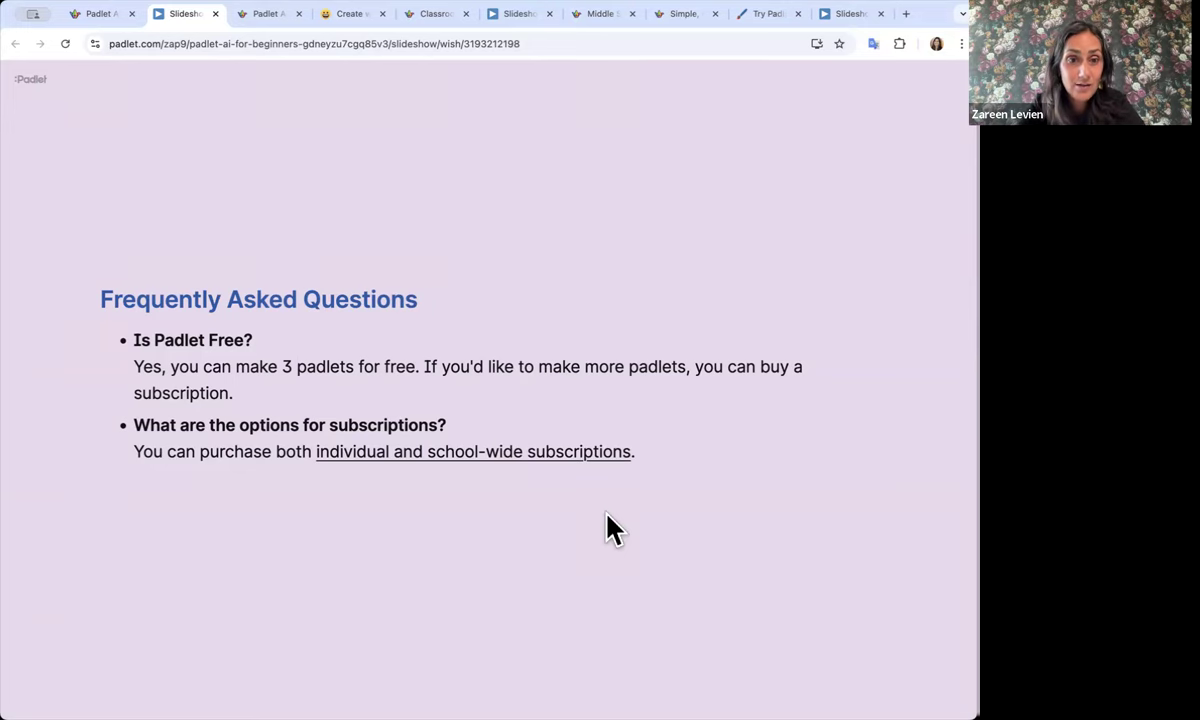
# Follow the individual and school-wide subscriptions link, compare the plans' prices and features, and return to the Padlet AI for Beginners board
pyautogui.click(490, 453)
pyautogui.click(276, 40)
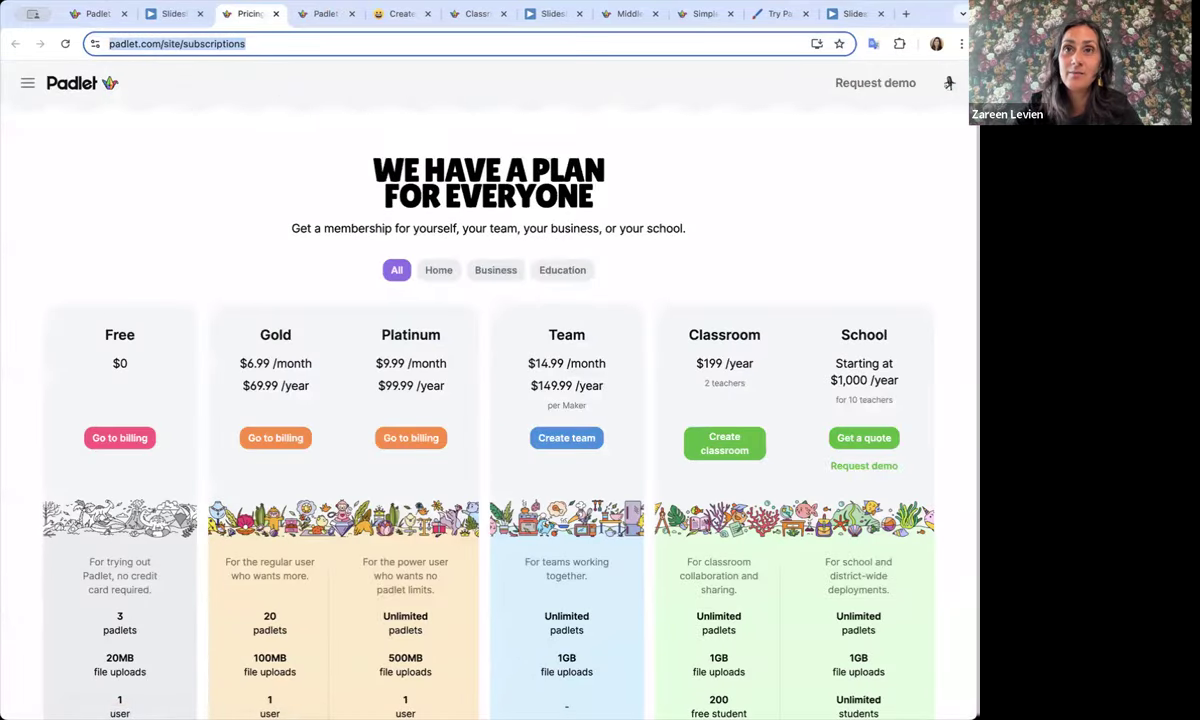
pyautogui.scroll(-1, 408, 508)
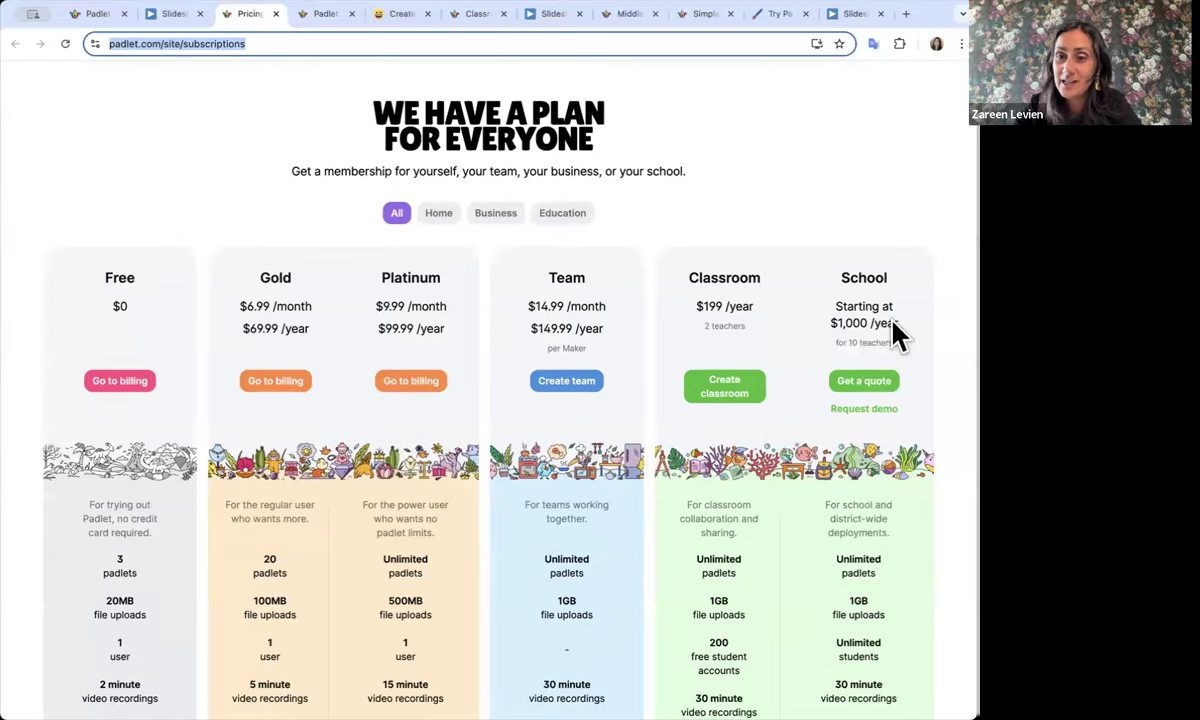
pyautogui.scroll(-1, 890, 334)
pyautogui.scroll(-2, 857, 535)
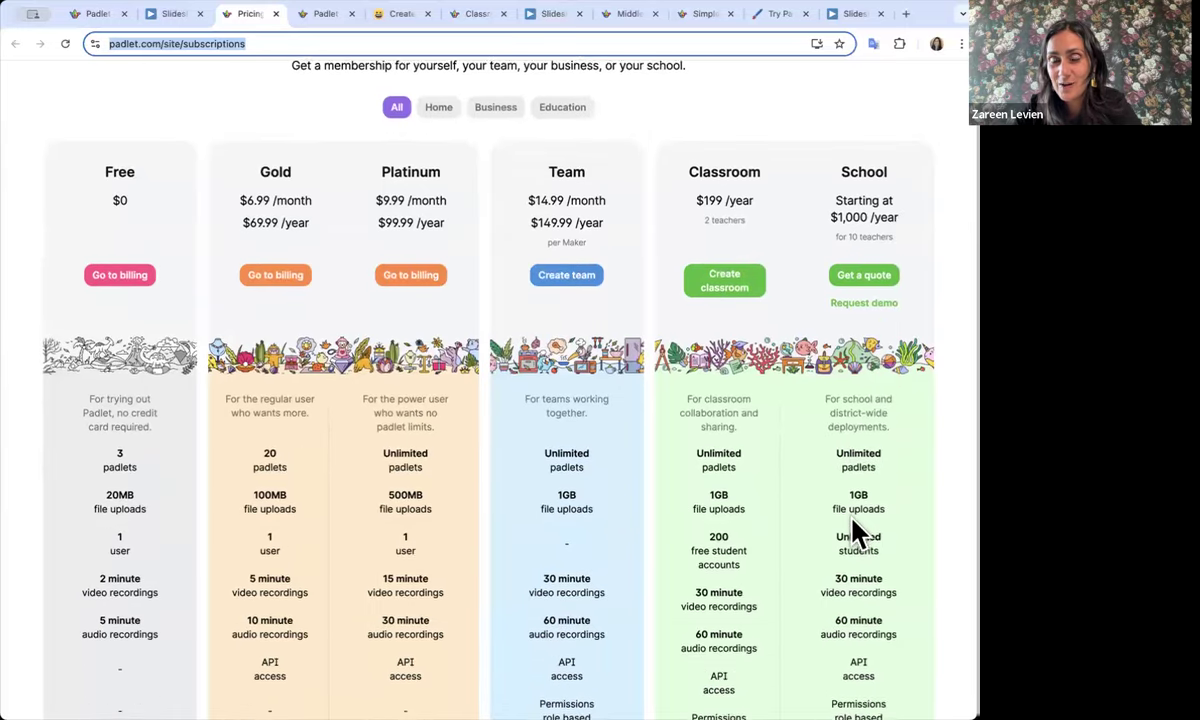
pyautogui.scroll(-1, 884, 348)
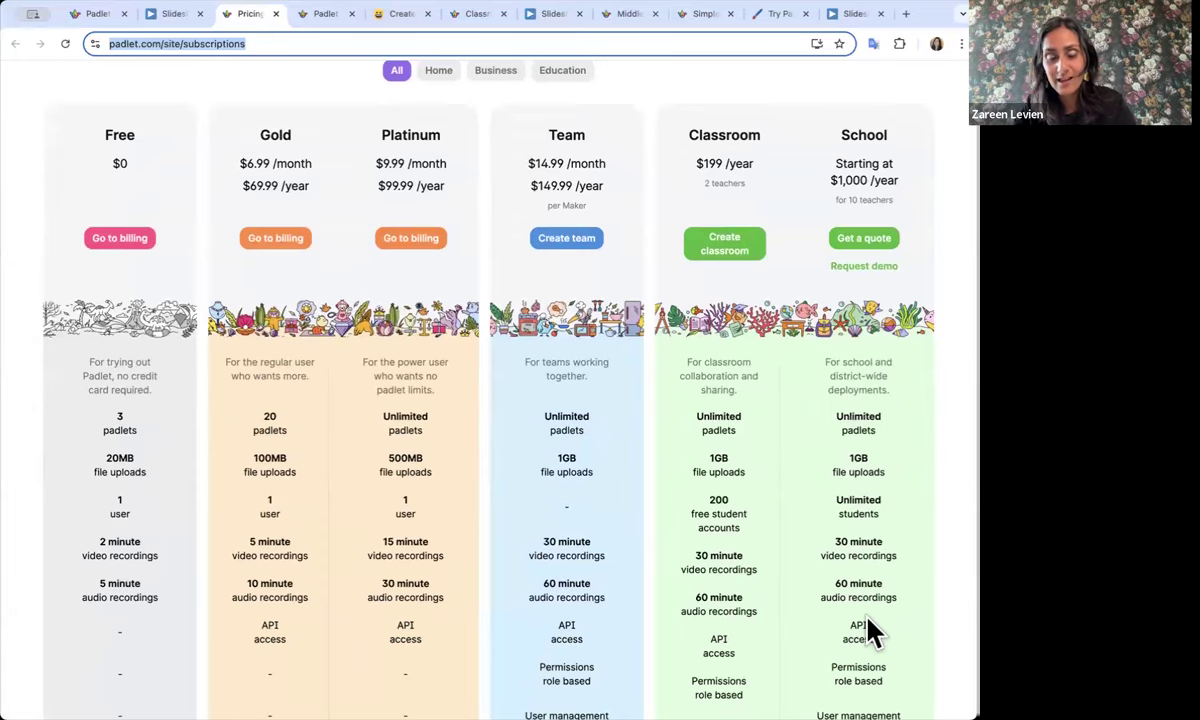
pyautogui.scroll(-3, 868, 630)
pyautogui.scroll(-2, 867, 622)
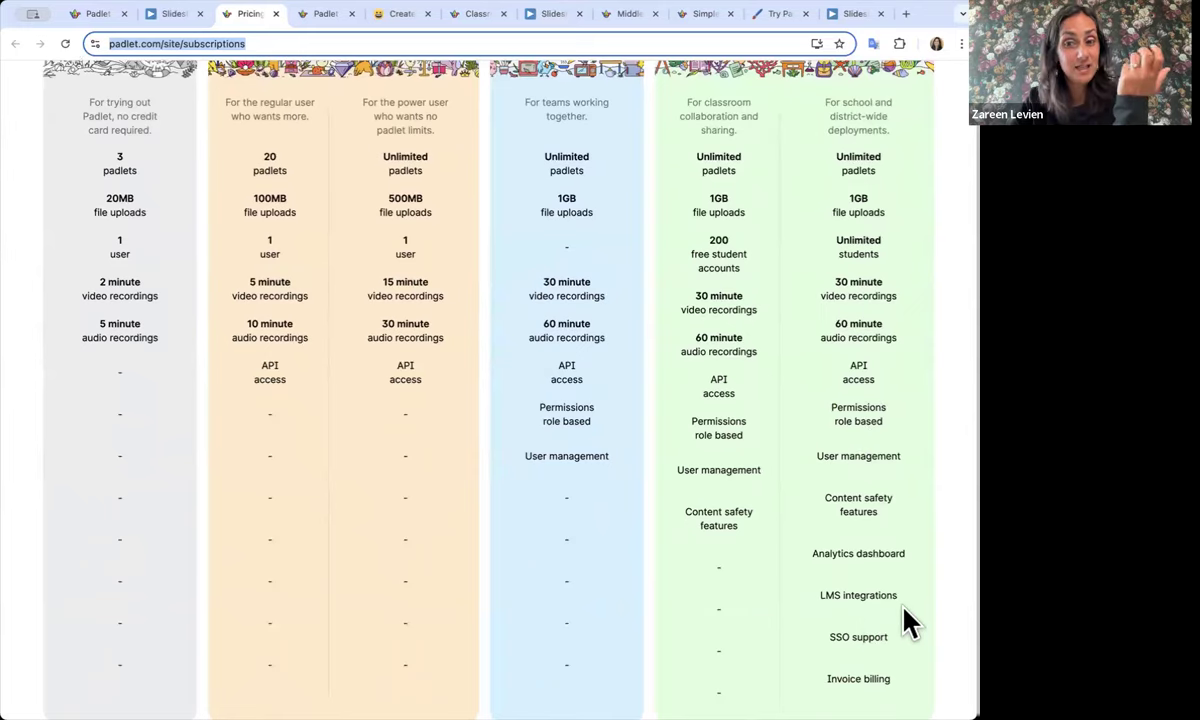
pyautogui.scroll(7, 905, 622)
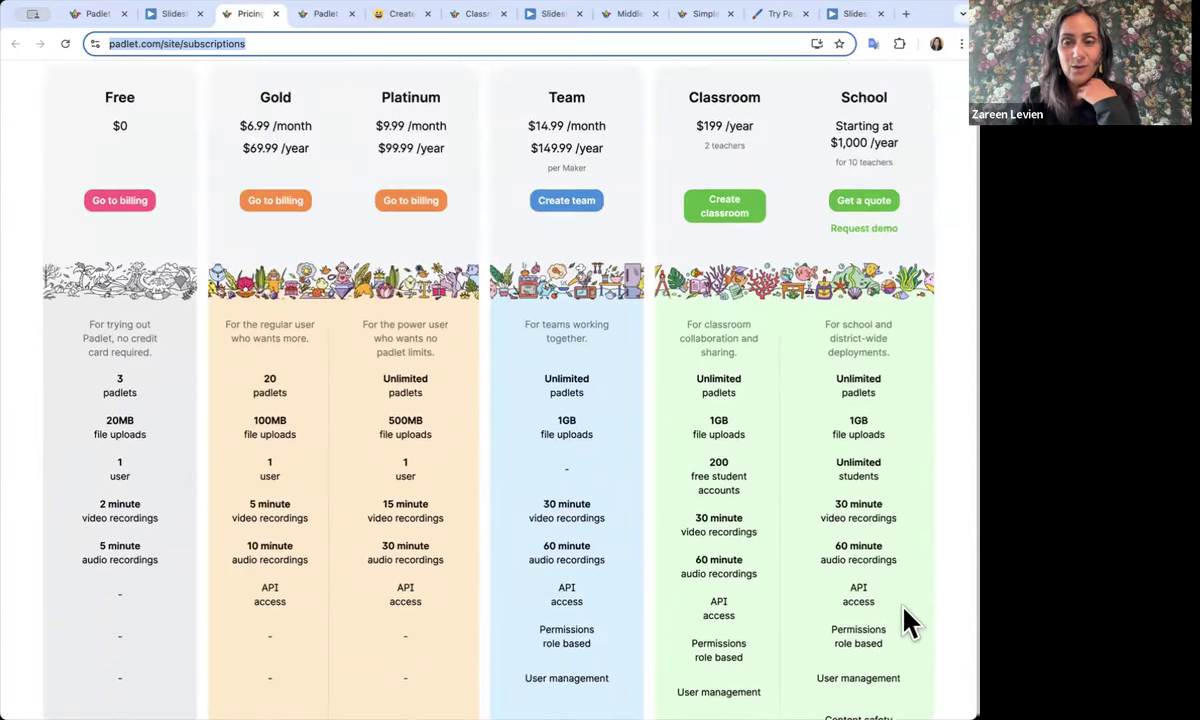
pyautogui.scroll(2, 905, 622)
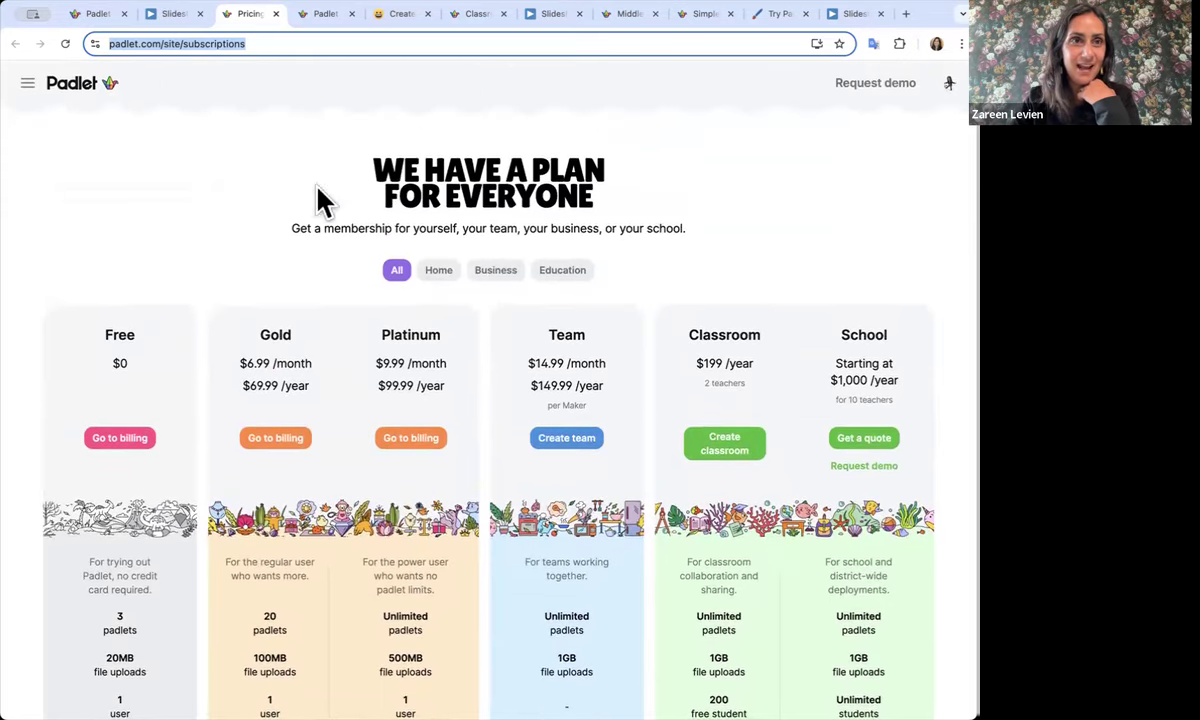
pyautogui.click(95, 18)
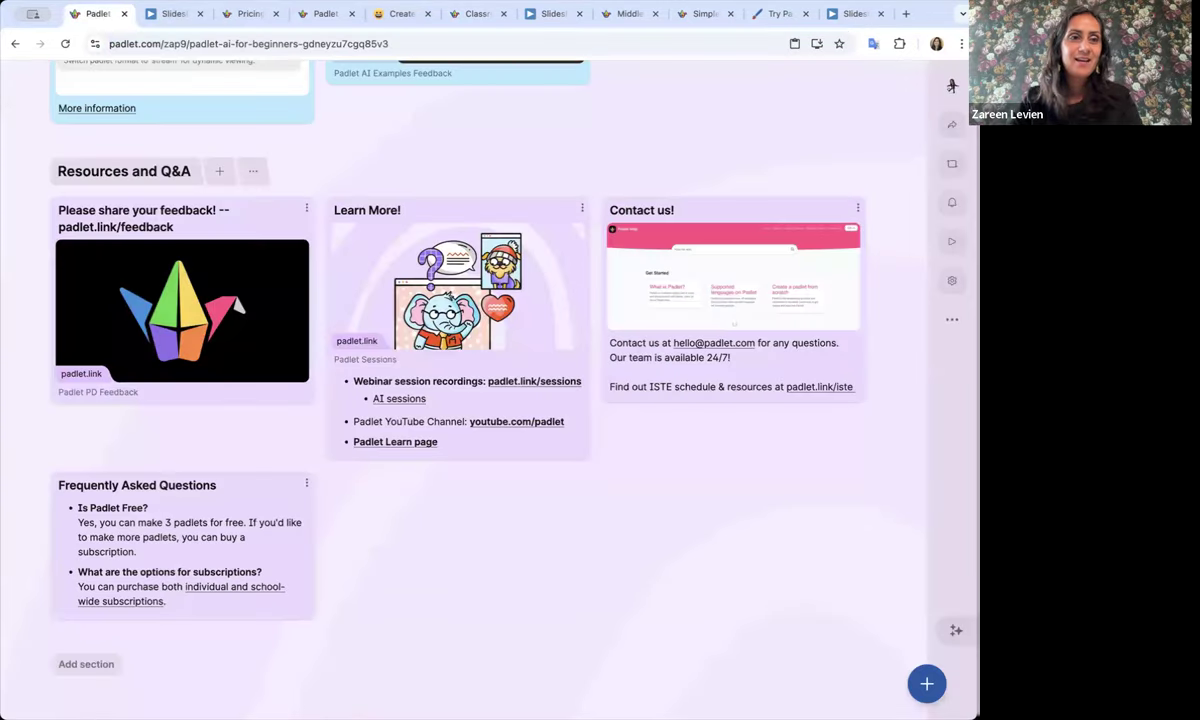